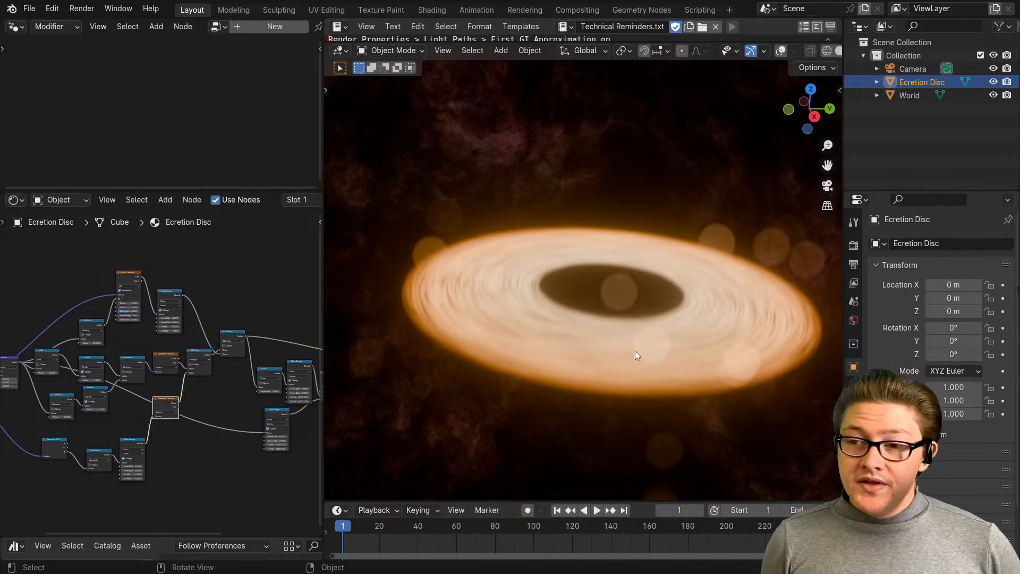
Examine the accretion disc's material node network and its rendered look at several distances and angles
scroll(154, 364, down, 1)
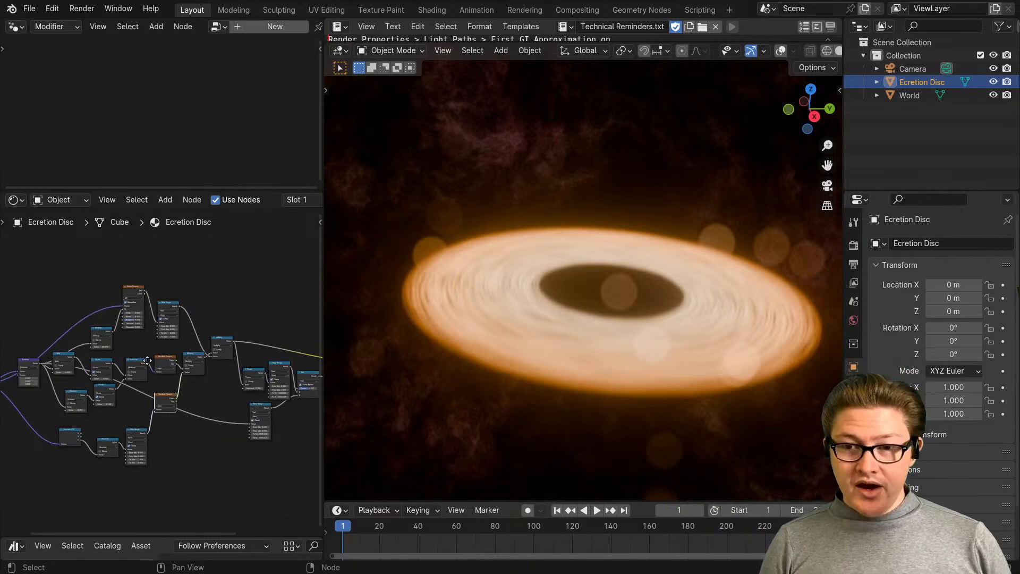
middle_drag(147, 361, 186, 352)
scroll(187, 352, up, 2)
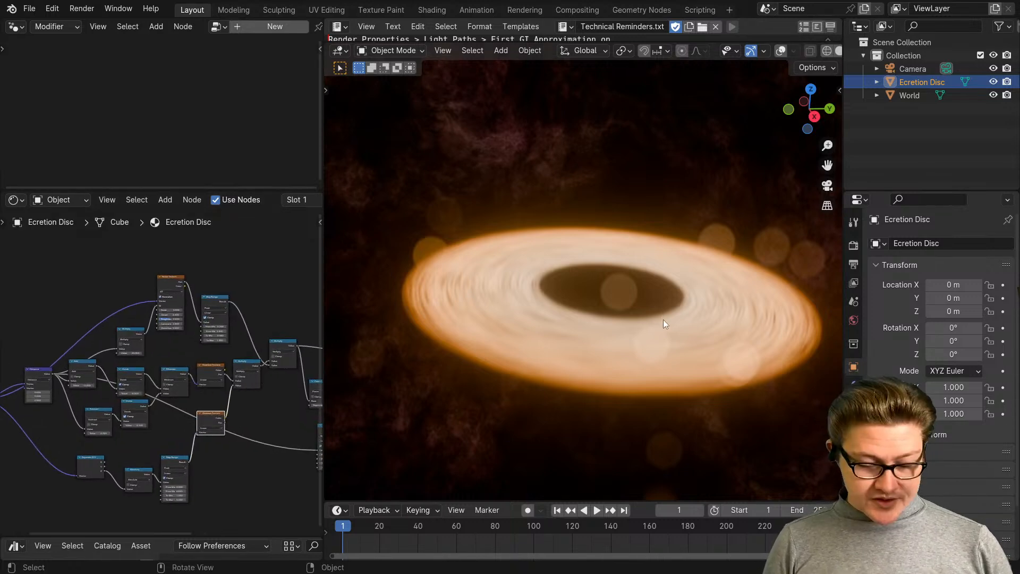
shift+middle_drag(659, 319, 620, 321)
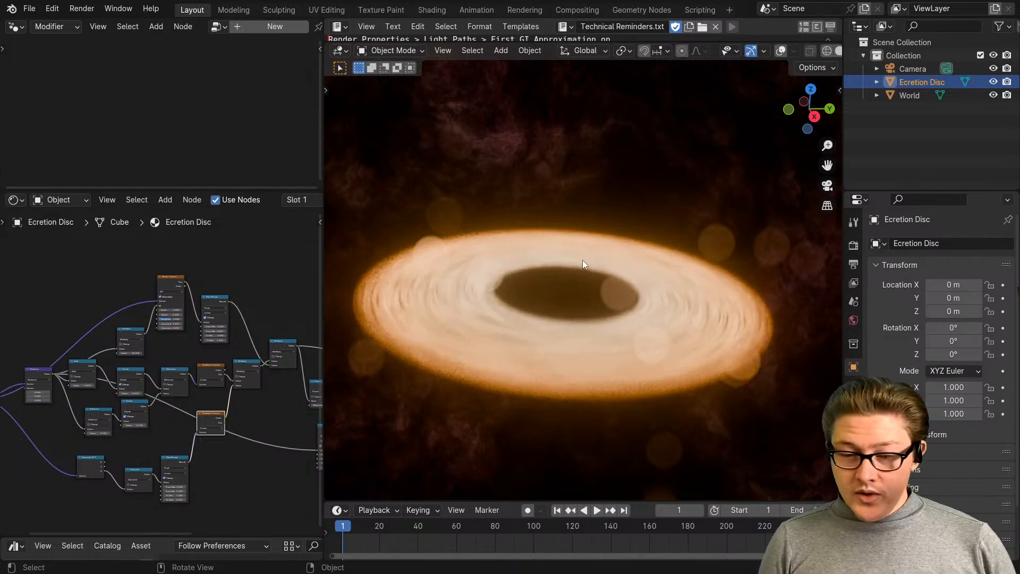
scroll(565, 304, down, 2)
shift+middle_drag(587, 310, 620, 320)
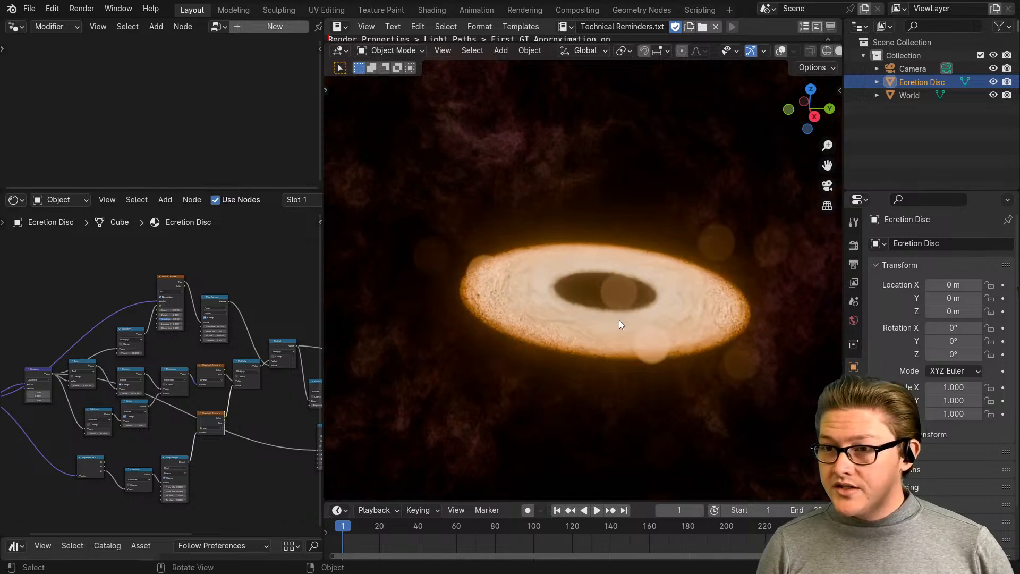
scroll(557, 382, up, 4)
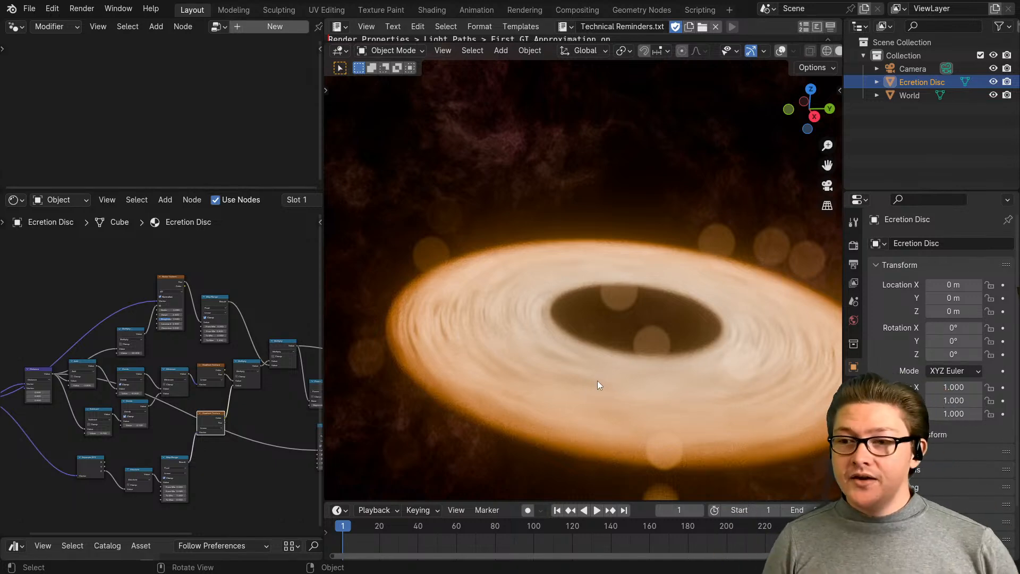
middle_drag(663, 382, 617, 356)
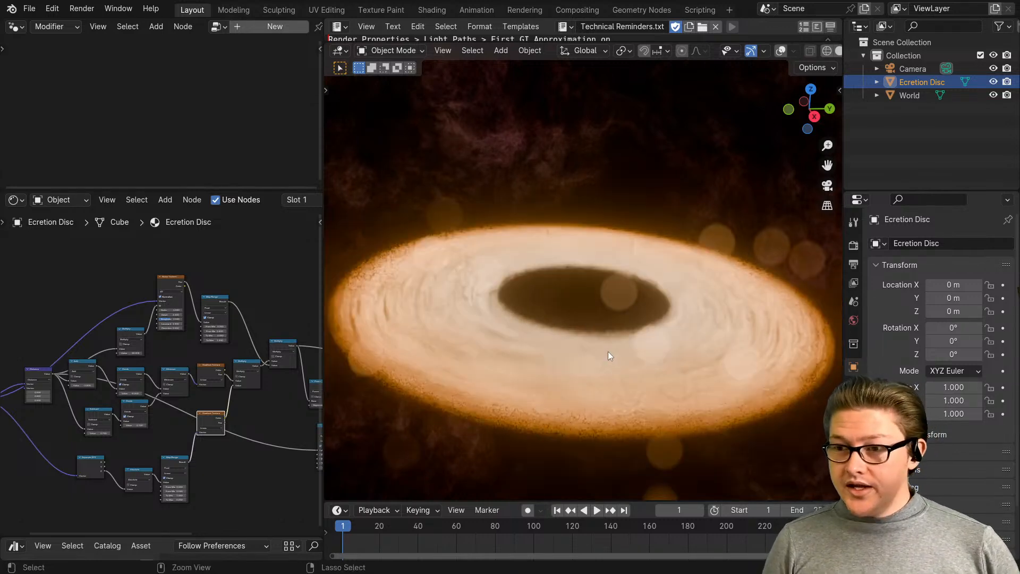
Inspect the rendered accretion disc in a maximized viewport, from close up, farther away and nearly edge-on
key(ctrl+space)
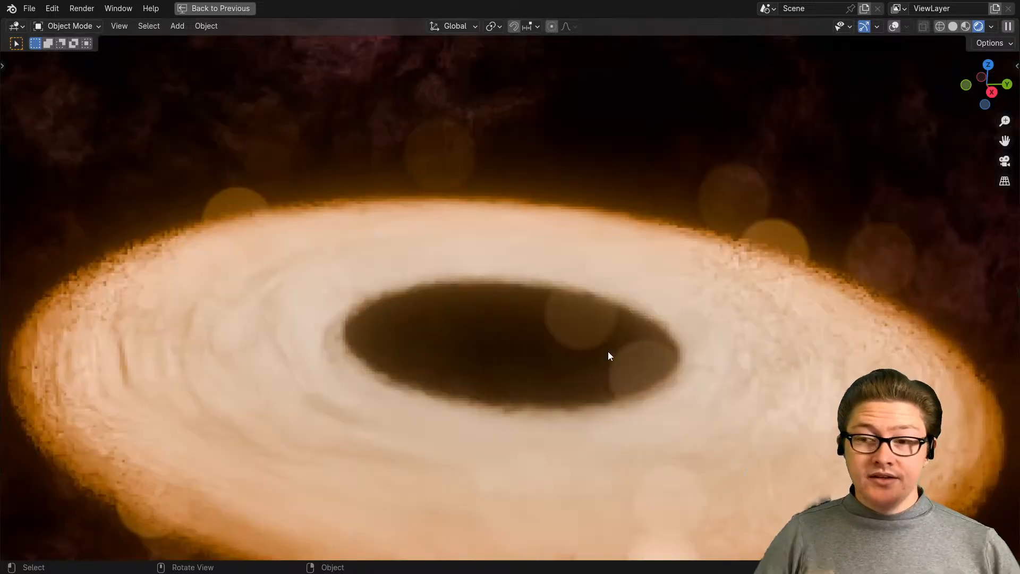
shift+middle_drag(591, 384, 585, 355)
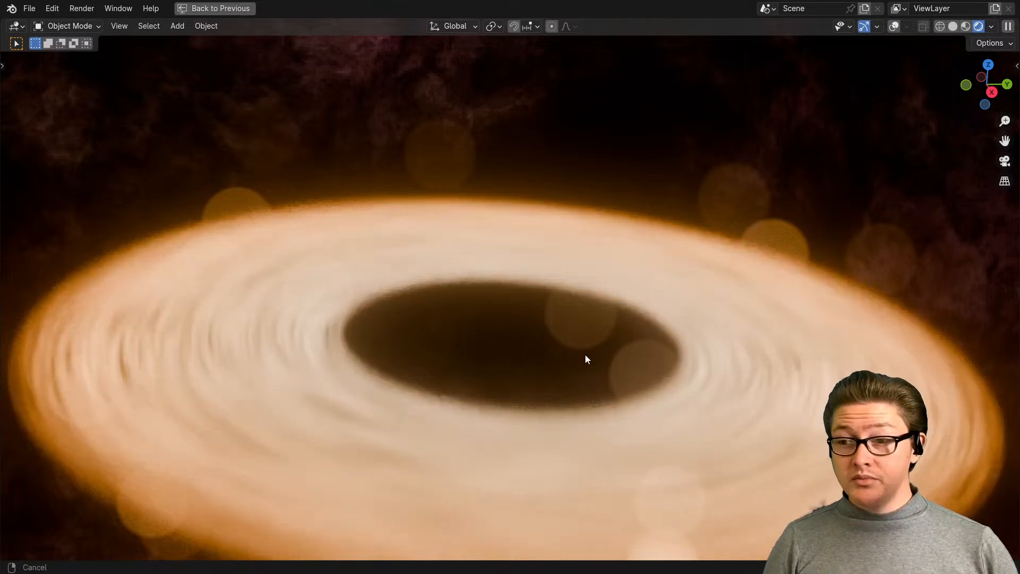
shift+middle_drag(588, 291, 631, 276)
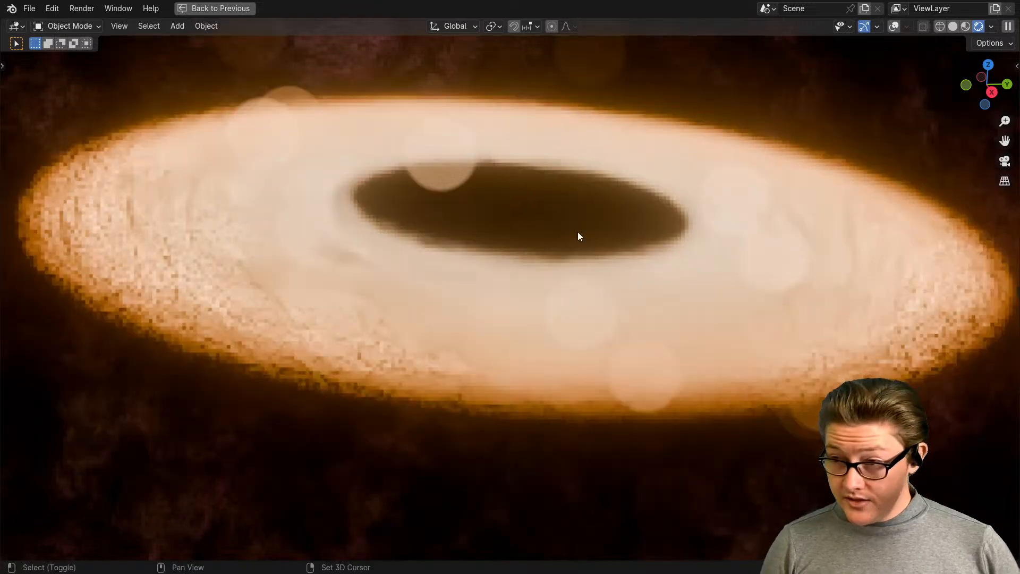
shift+middle_drag(577, 234, 592, 285)
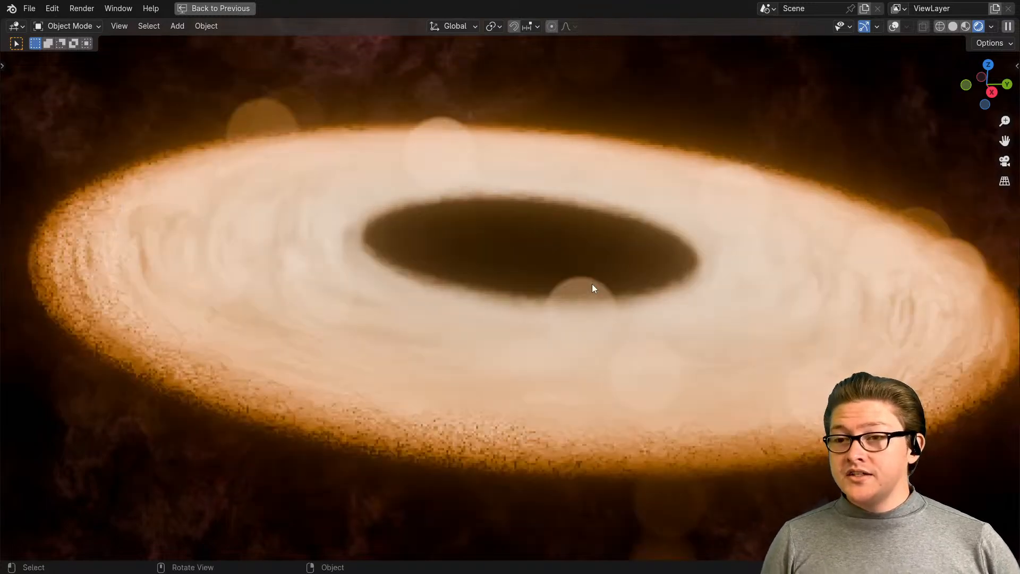
scroll(594, 288, down, 3)
scroll(595, 289, down, 2)
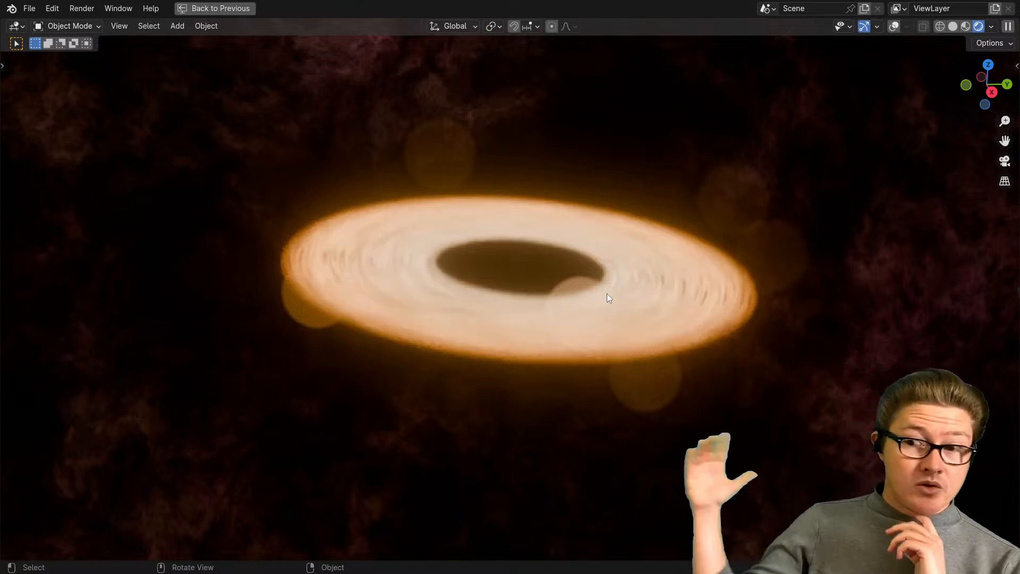
middle_drag(508, 335, 506, 333)
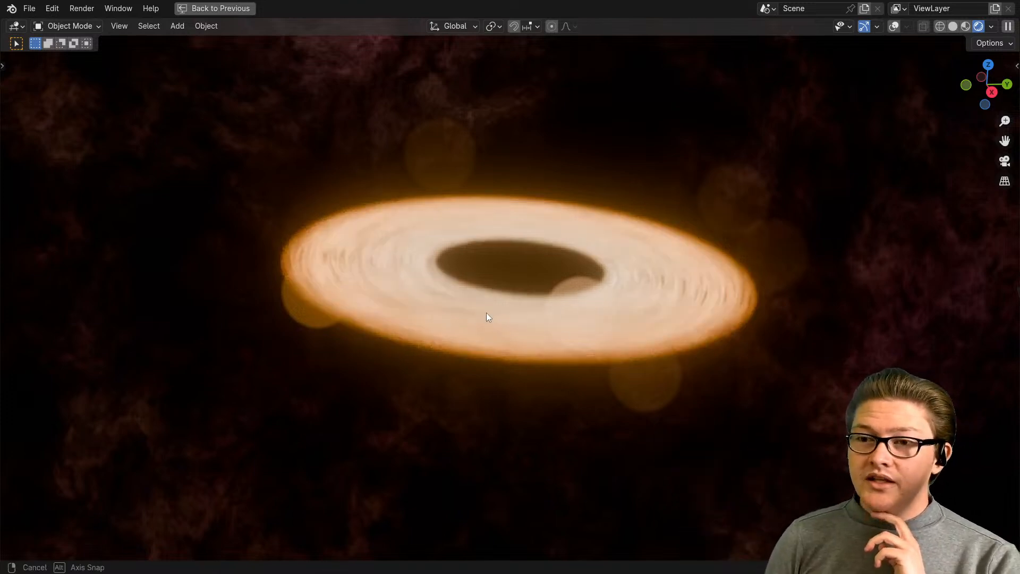
middle_drag(459, 283, 565, 320)
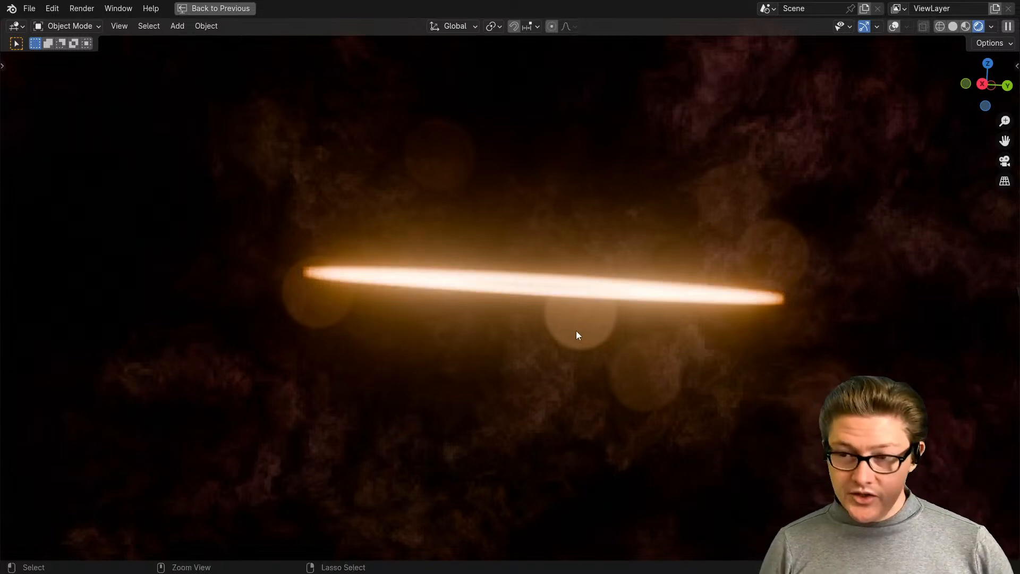
key(ctrl+space)
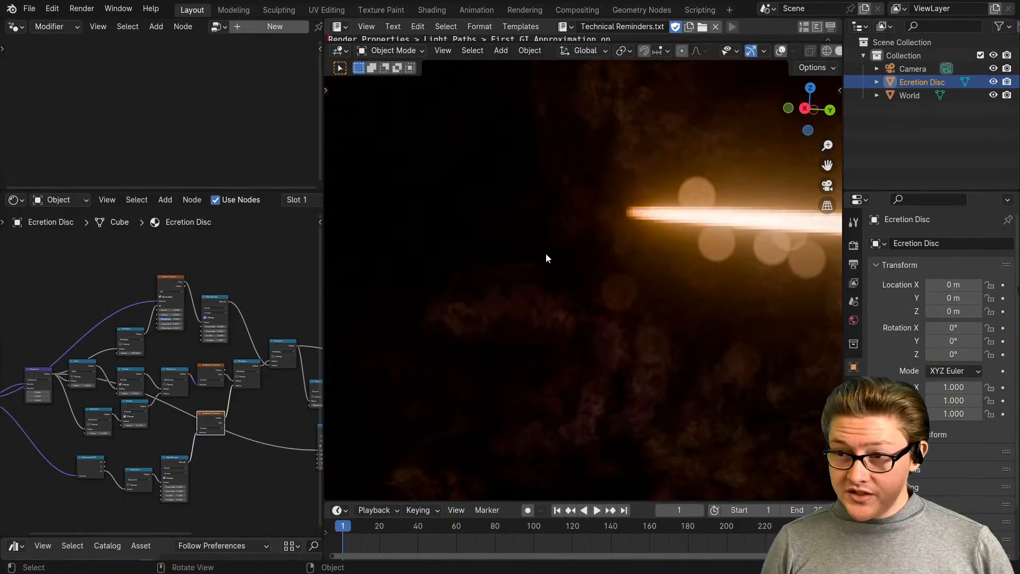
Frame the accretion disc, switch the viewport to Solid shading and turn the overlays on
key(KP_Decimal)
key(z)
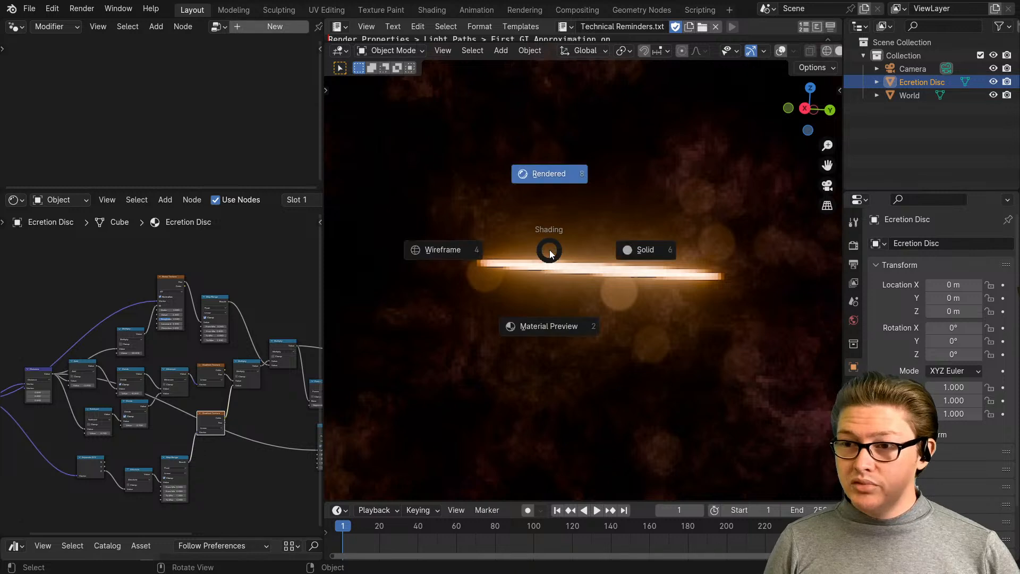
click(652, 250)
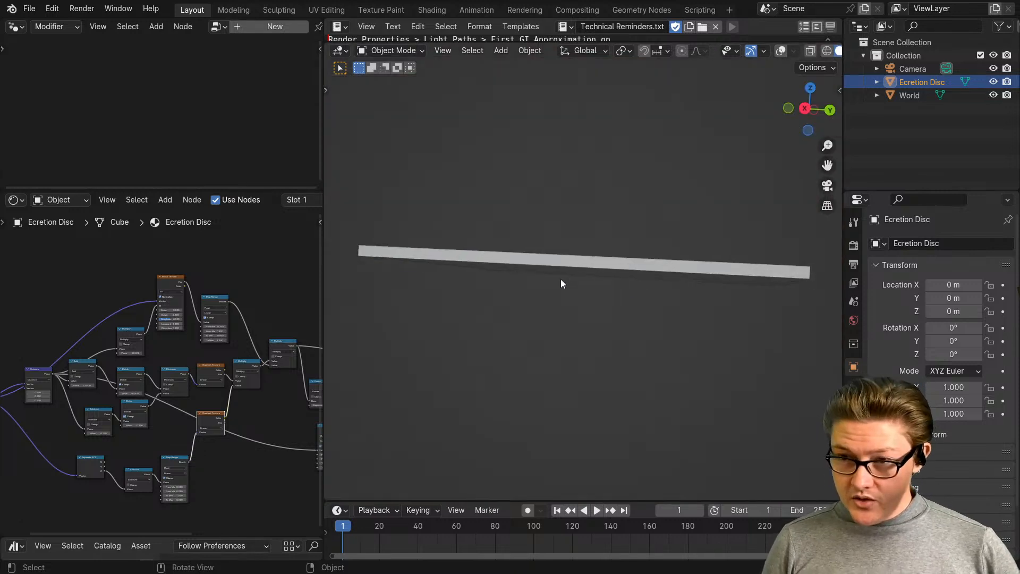
middle_drag(560, 278, 626, 335)
key(shift+alt+z)
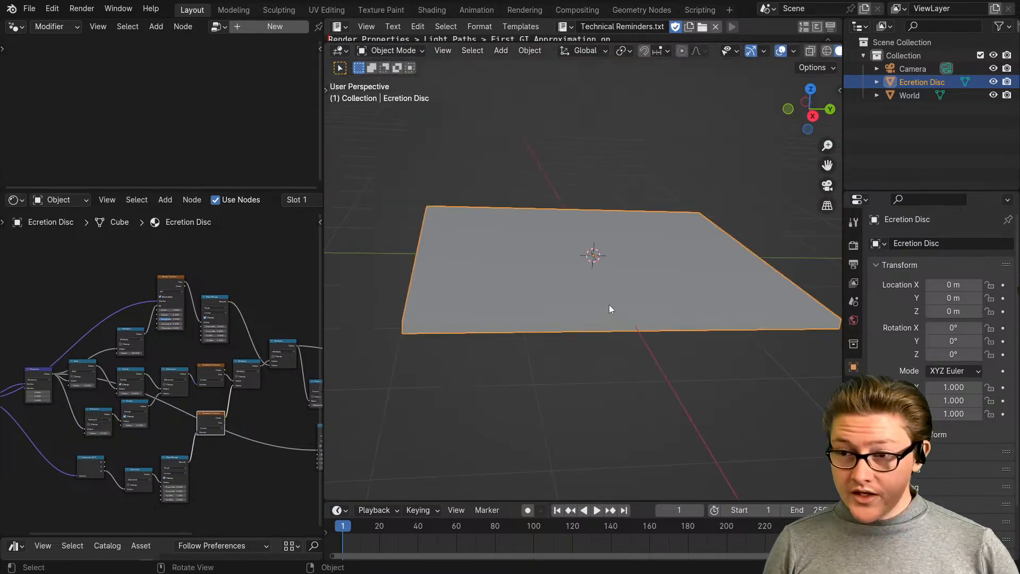
Enable the Screencast Keys display for the 3D viewport
key(n)
click(836, 253)
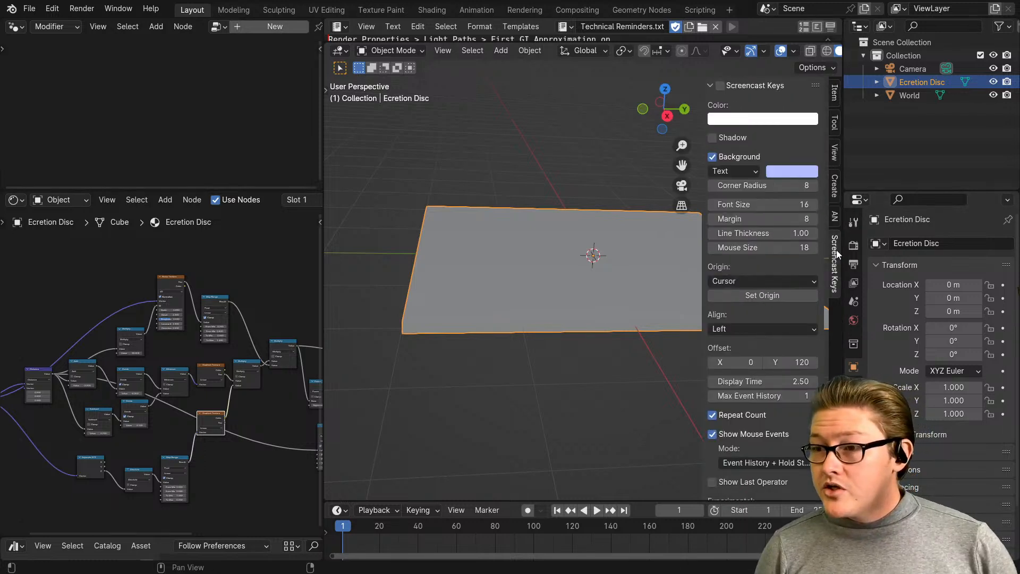
click(721, 86)
key(n)
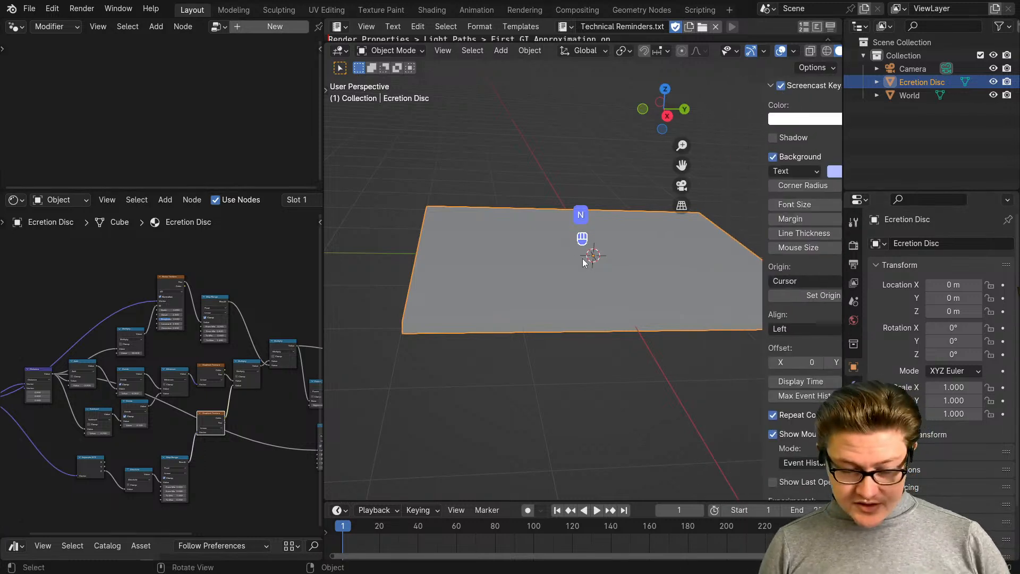
Add an ico sphere mesh at the centre of the accretion disc slab
middle_drag(584, 263, 566, 235)
key(shift+a)
mouse_move(537, 193)
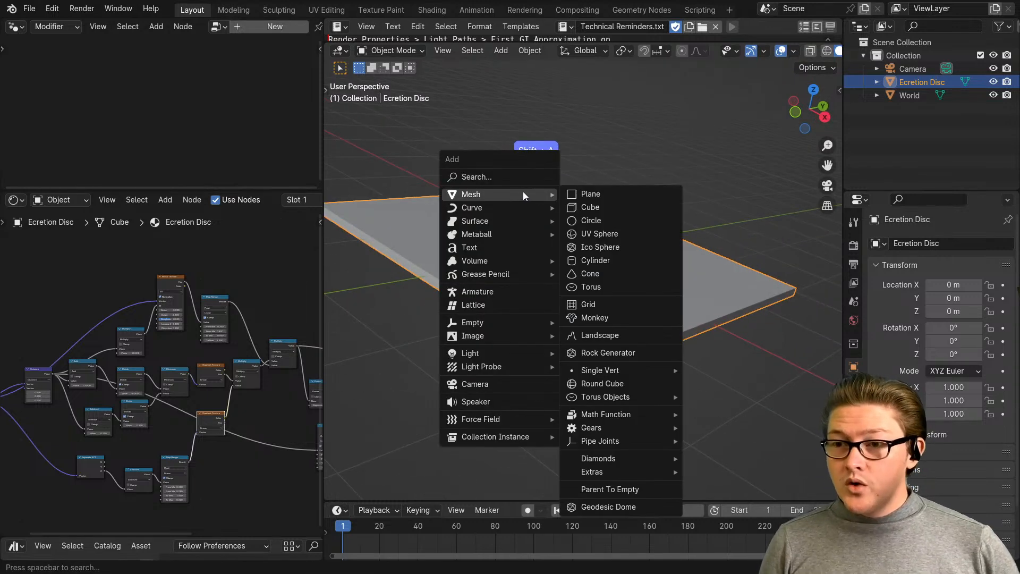
click(601, 248)
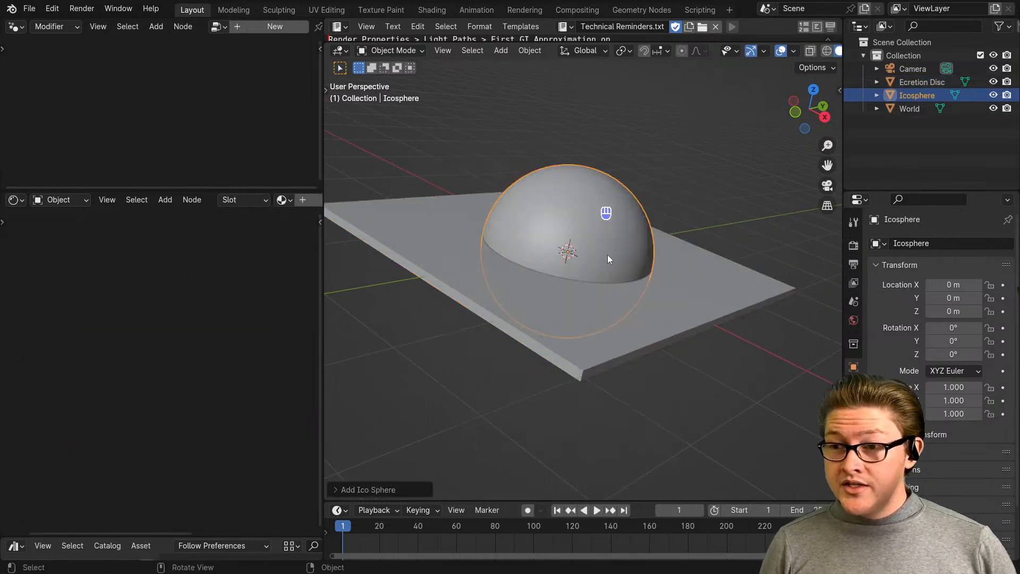
middle_drag(607, 254, 675, 333)
key(shift+a)
mouse_move(653, 282)
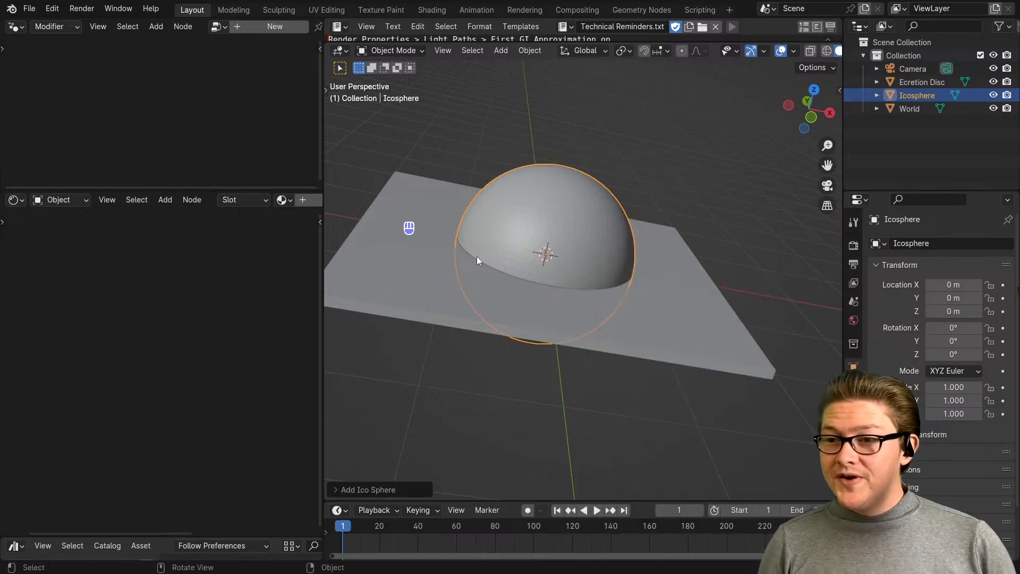
Set the new ico sphere's subdivisions to 6, keeping its 1 m radius
scroll(452, 395, up, 3)
scroll(484, 342, up, 3)
scroll(544, 346, up, 2)
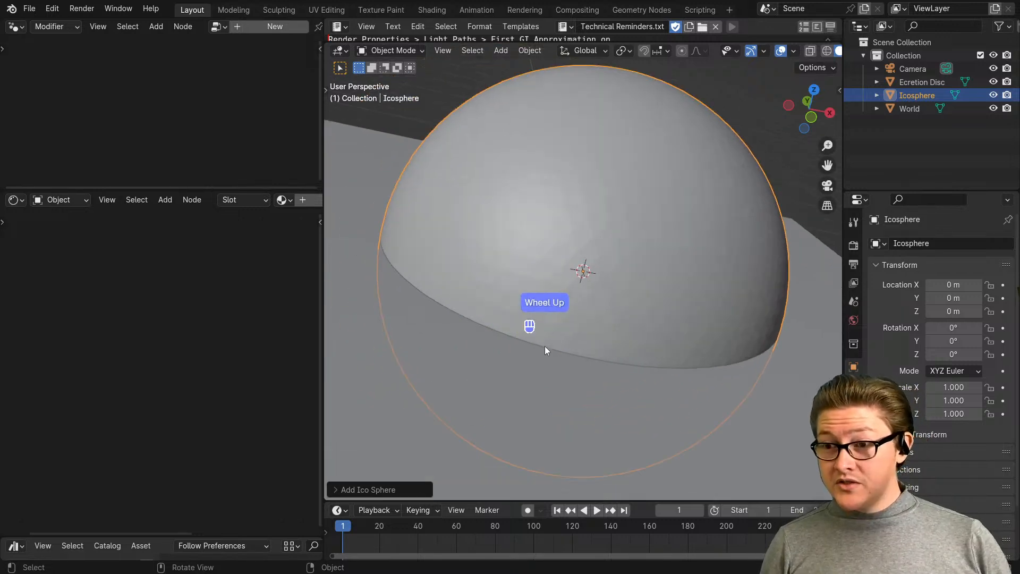
click(336, 490)
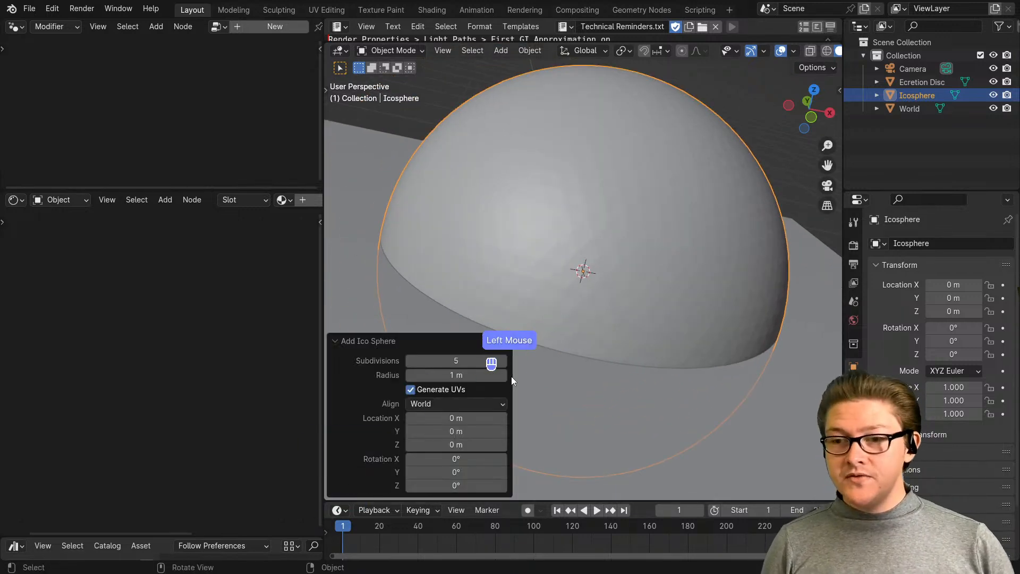
click(412, 363)
click(412, 362)
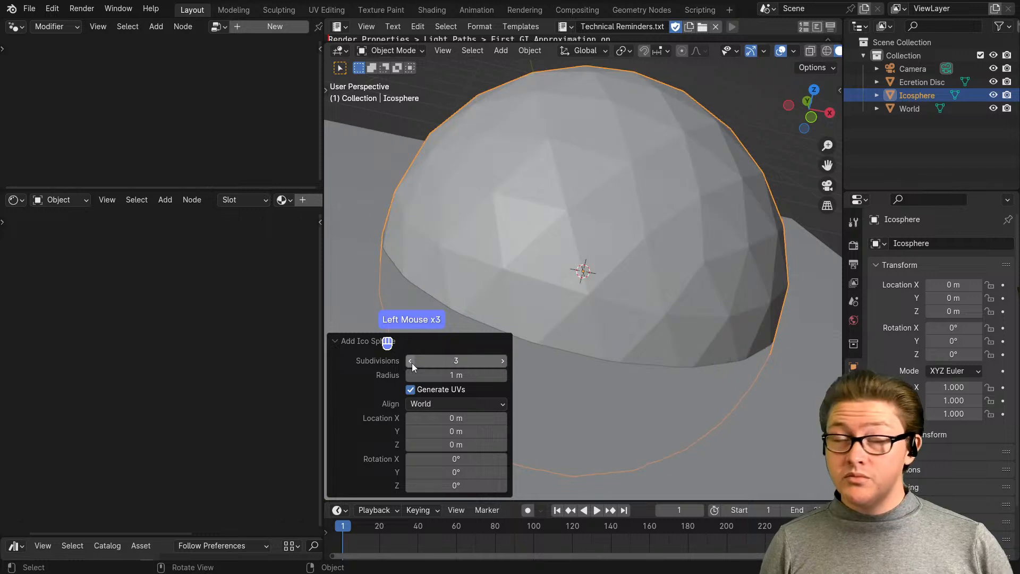
click(504, 362)
click(503, 362)
click(503, 361)
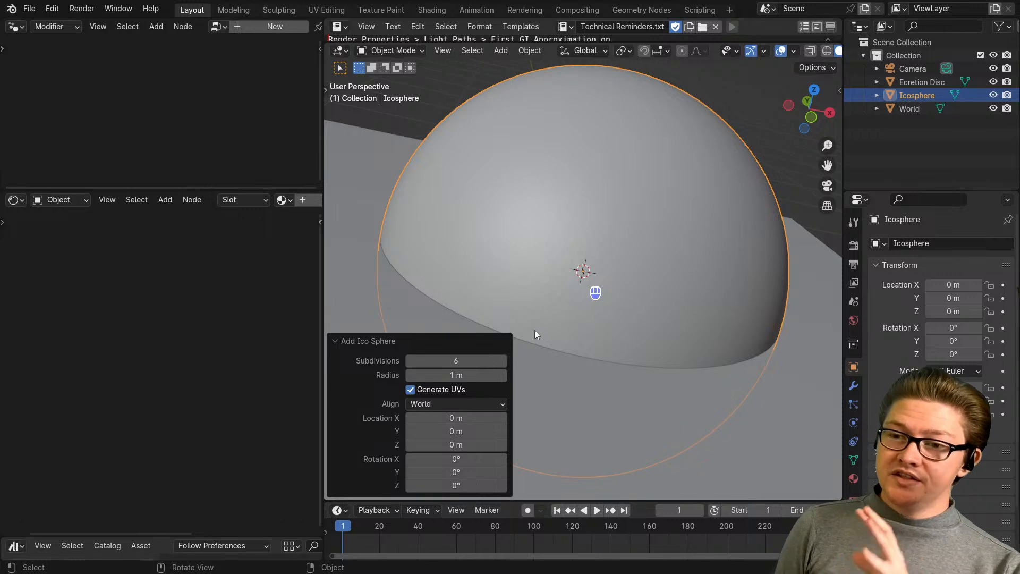
click(335, 341)
click(576, 244)
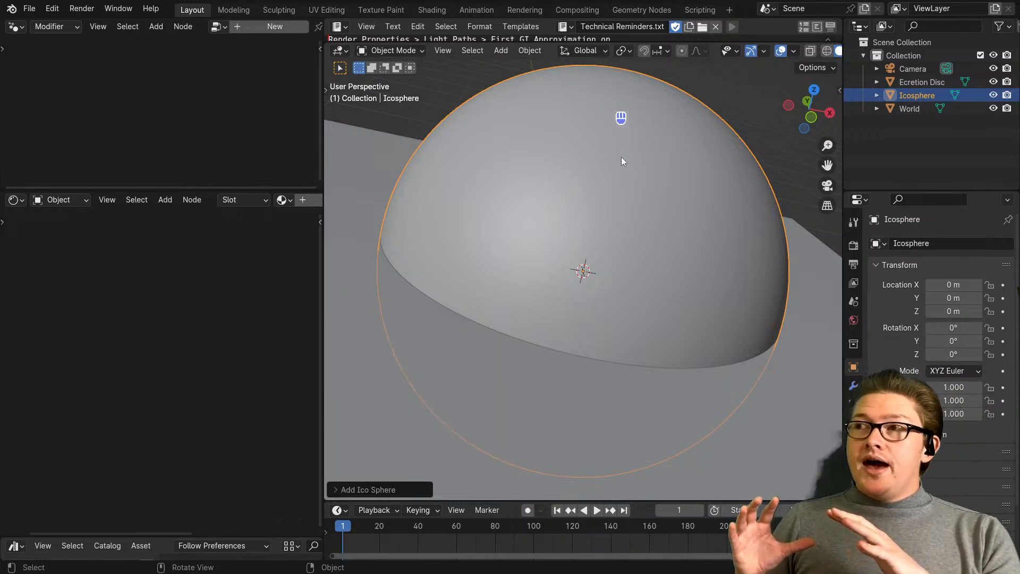
Apply Shade Smooth to the ico sphere
right_click(621, 155)
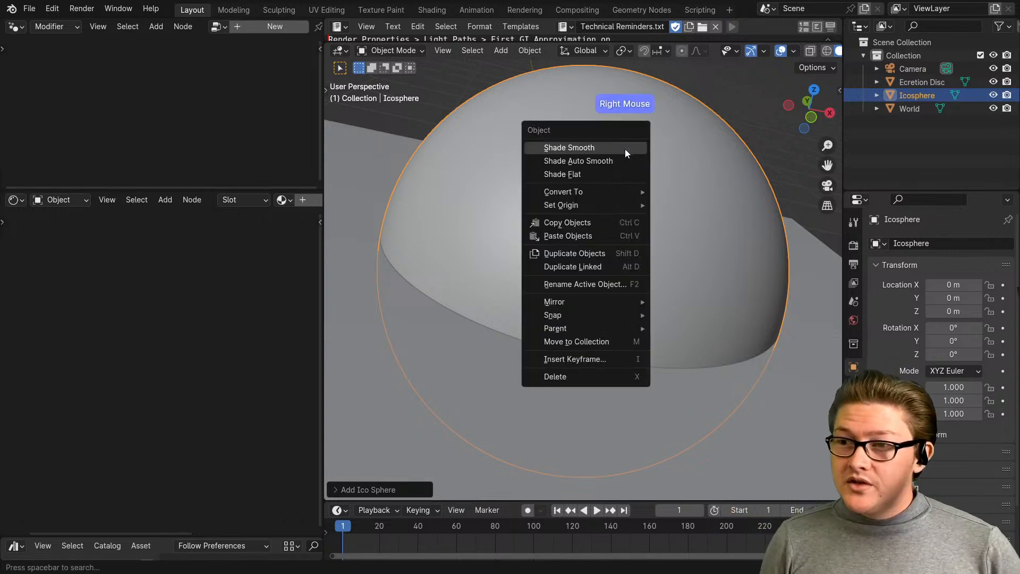
click(590, 151)
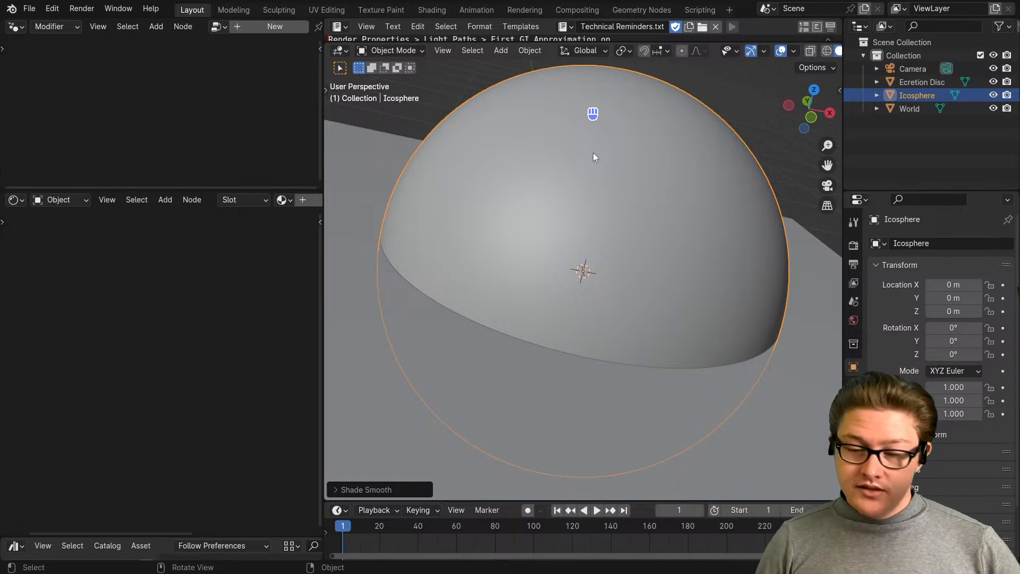
middle_drag(581, 244, 687, 304)
scroll(685, 290, down, 2)
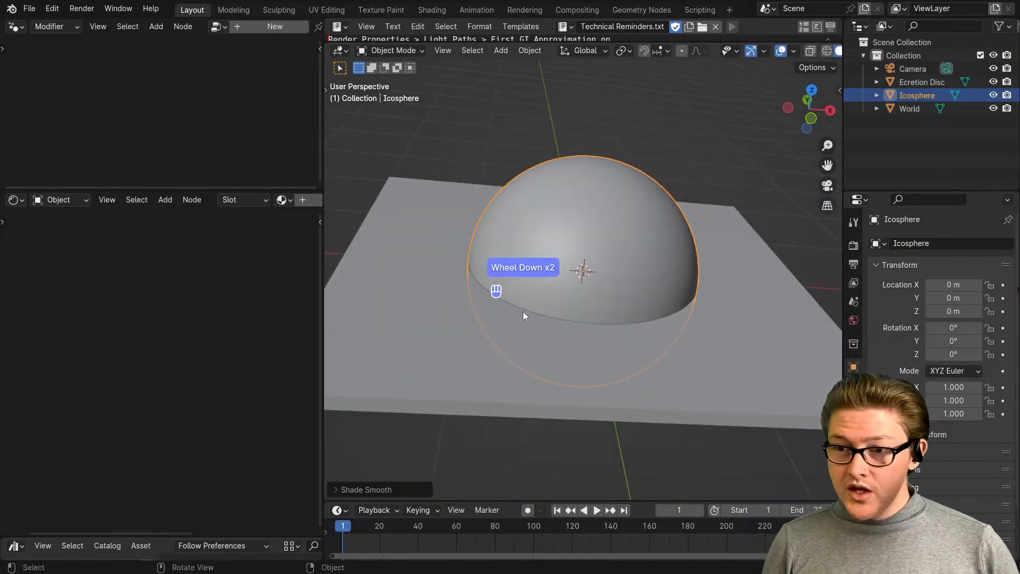
Widen the node editor area and create a new material on the ico sphere
drag(322, 301, 378, 309)
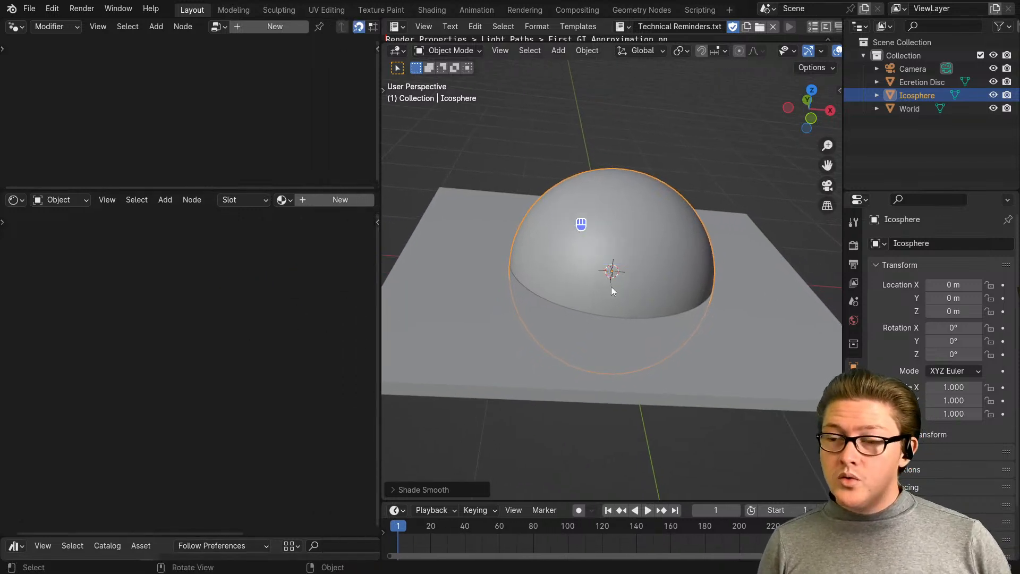
key(alt)
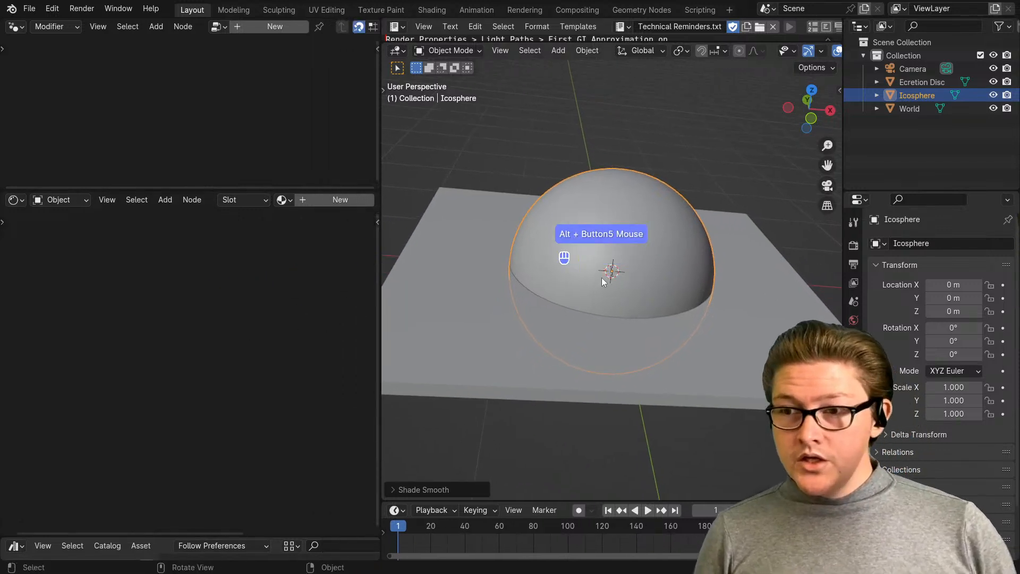
key(ctrl+space)
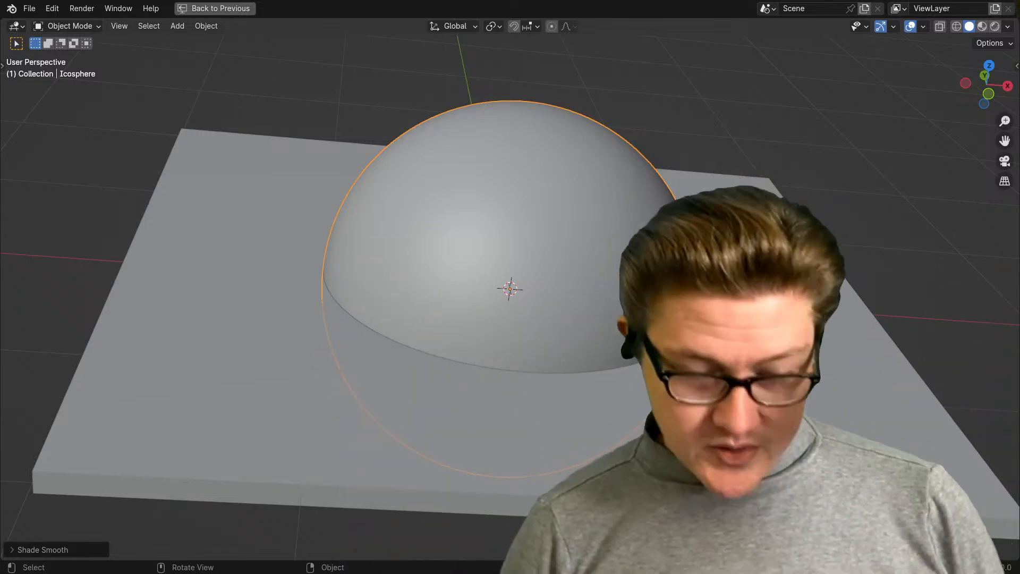
key(ctrl+space)
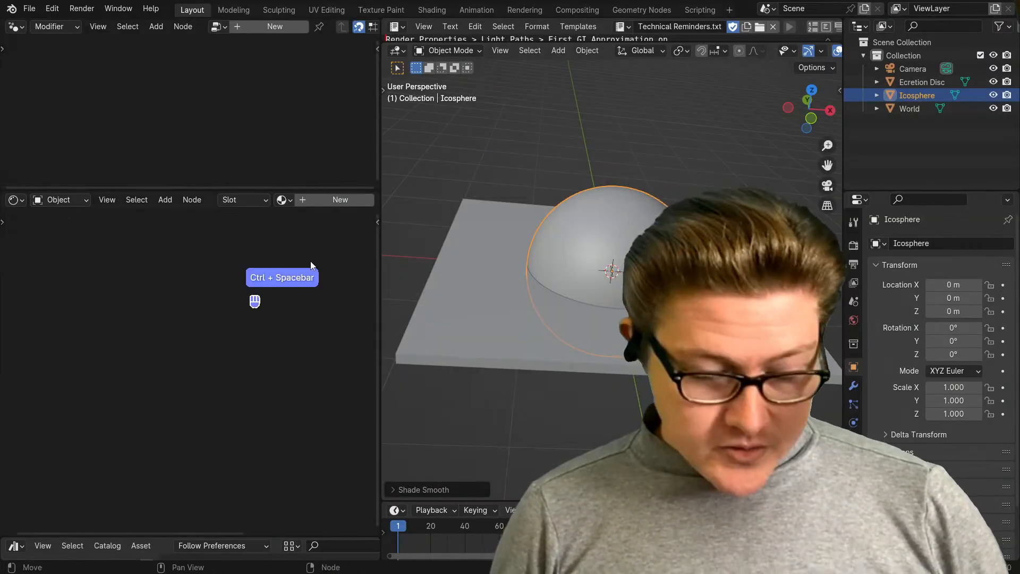
click(310, 200)
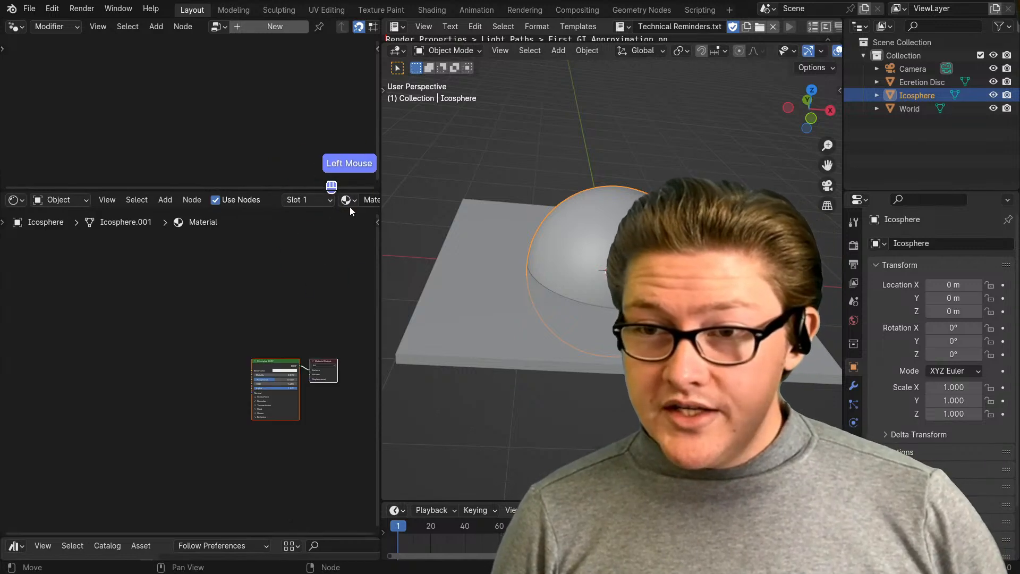
Rename the ico sphere's new material to "Black Hole"
middle_drag(350, 207, 287, 202)
click(310, 200)
text(Ble)
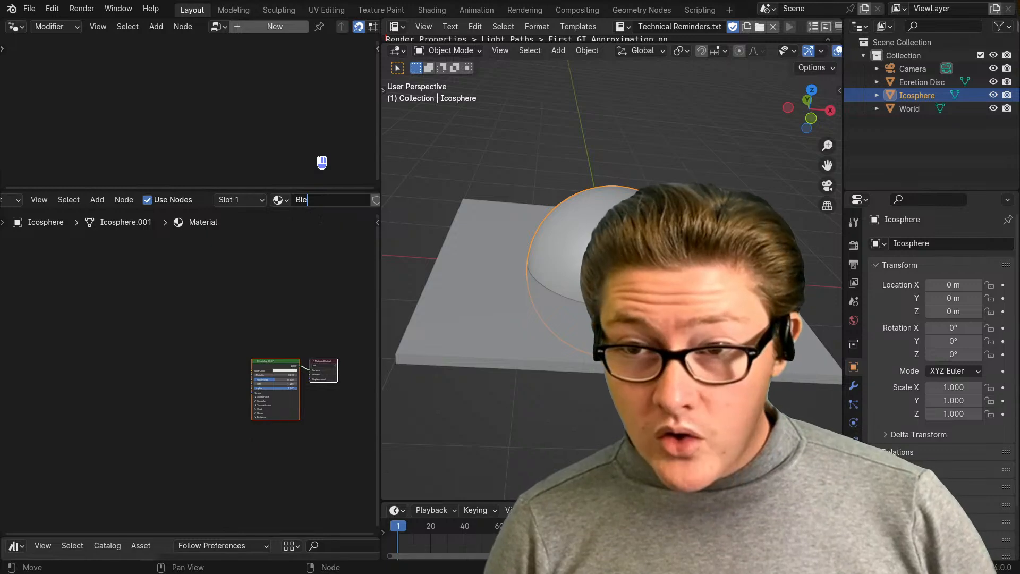
key(BackSpace)
text(ack)
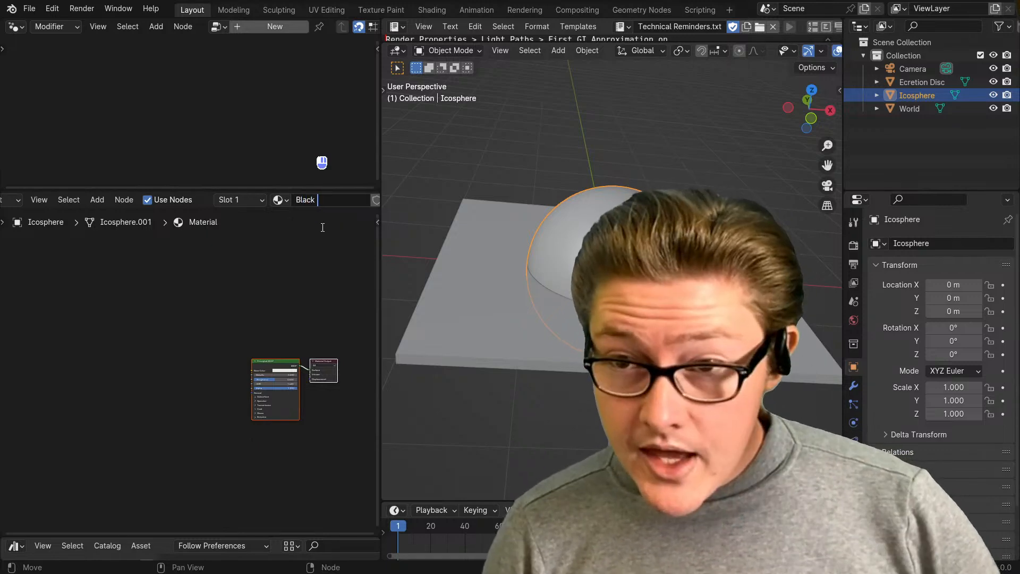
text( Hole)
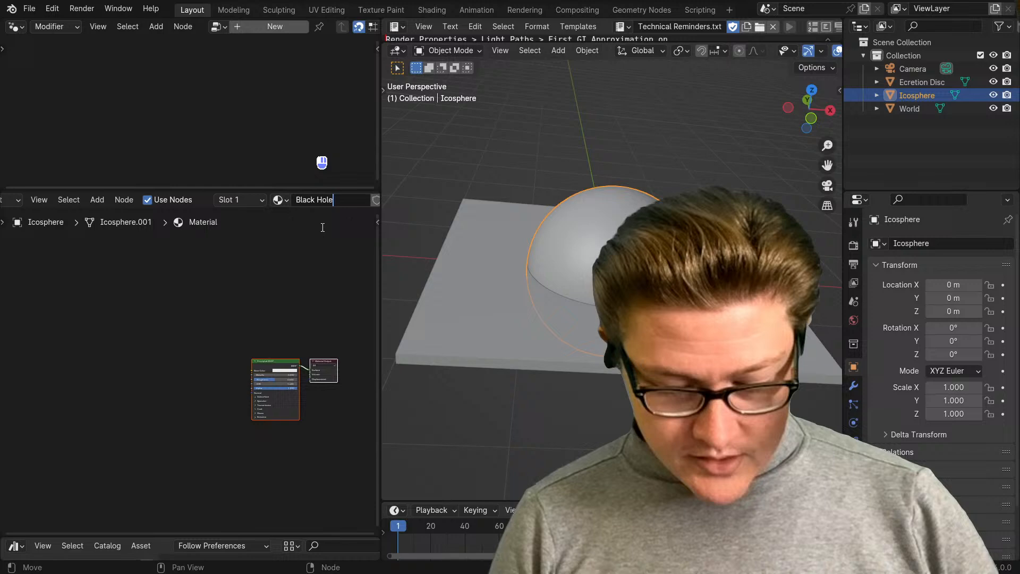
key(Return)
Replace the material's default shader node with a Refraction BSDF node placed before the Material Output
click(267, 360)
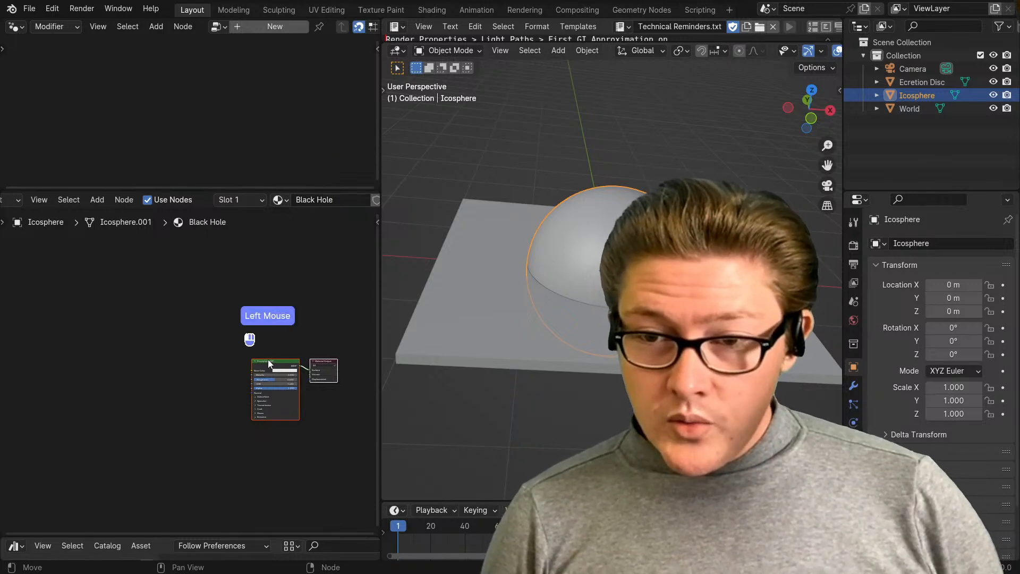
key(x)
scroll(269, 358, up, 2)
middle_drag(270, 352, 227, 355)
scroll(227, 355, up, 3)
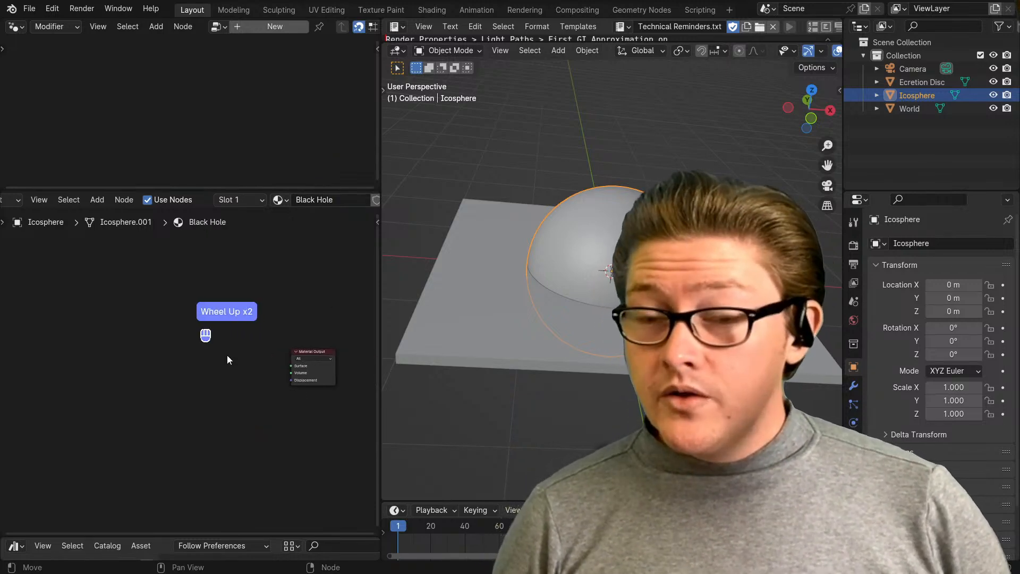
key(shift+a)
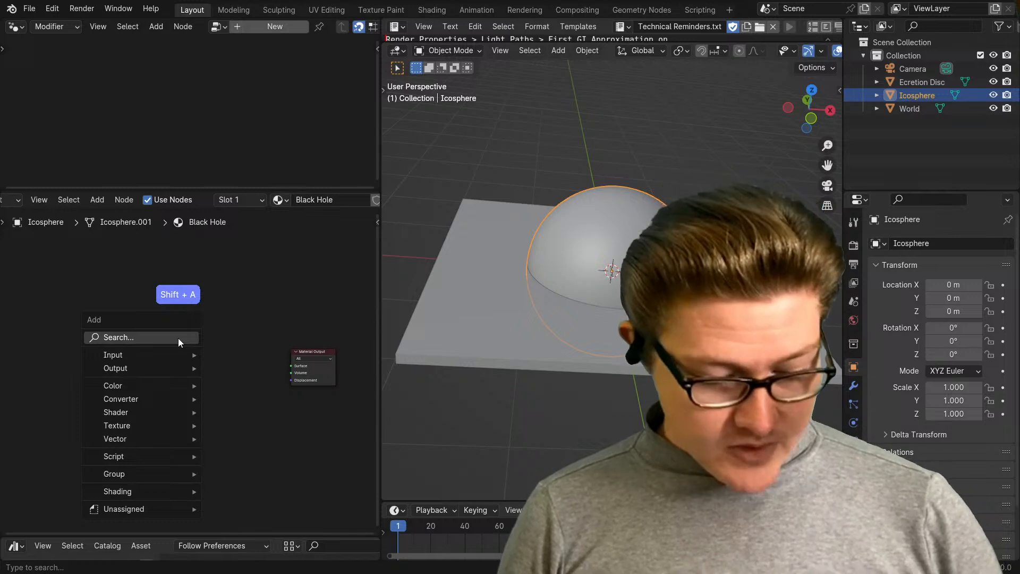
click(179, 340)
text(ref)
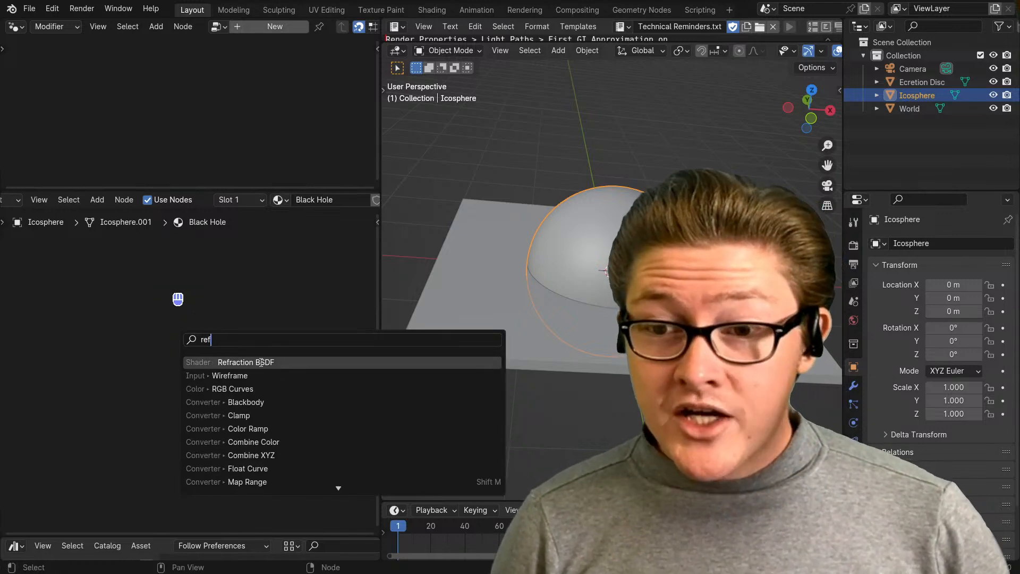
click(260, 362)
click(216, 357)
Connect the Refraction BSDF to the Material Output's Surface input and arrange the node beside it
scroll(234, 390, up, 3)
middle_drag(254, 375, 191, 376)
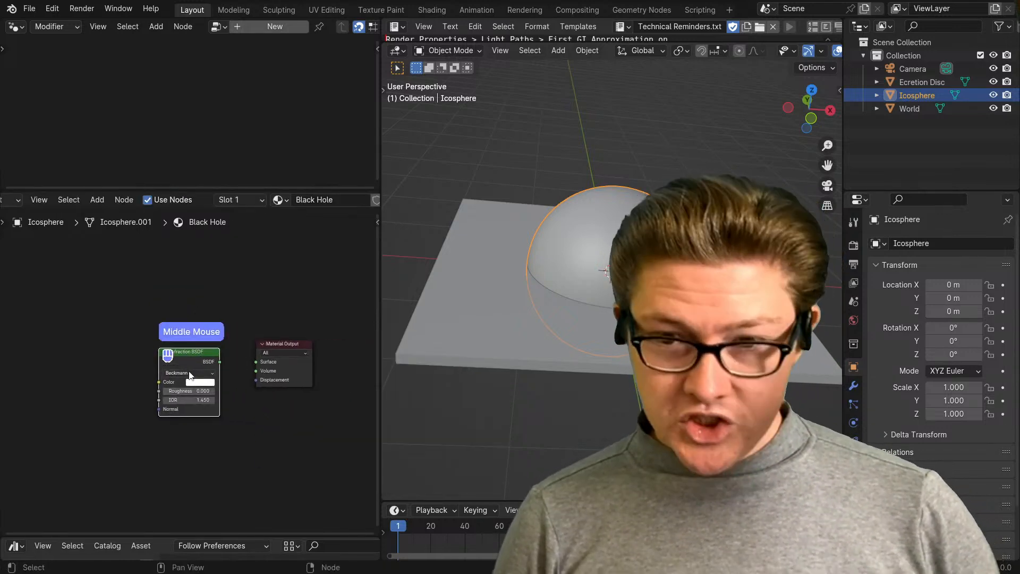
scroll(190, 374, up, 2)
ctrl+shift+click(200, 362)
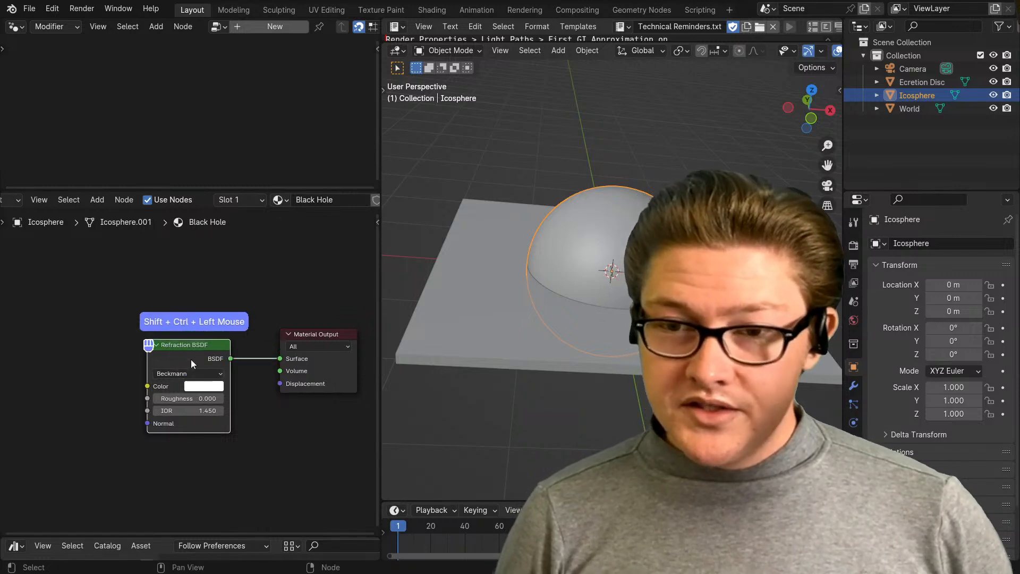
drag(194, 350, 216, 340)
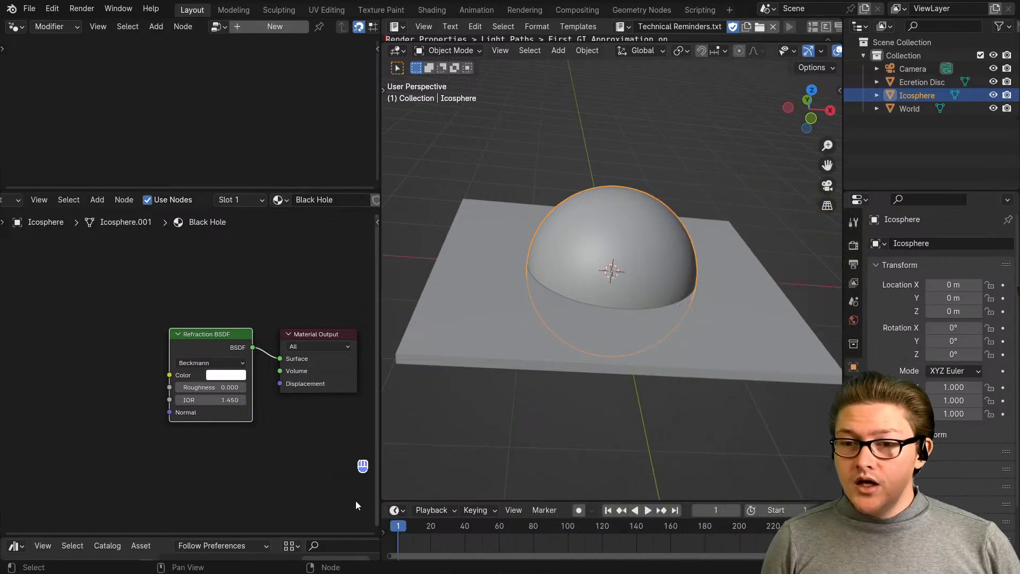
scroll(304, 480, down, 2)
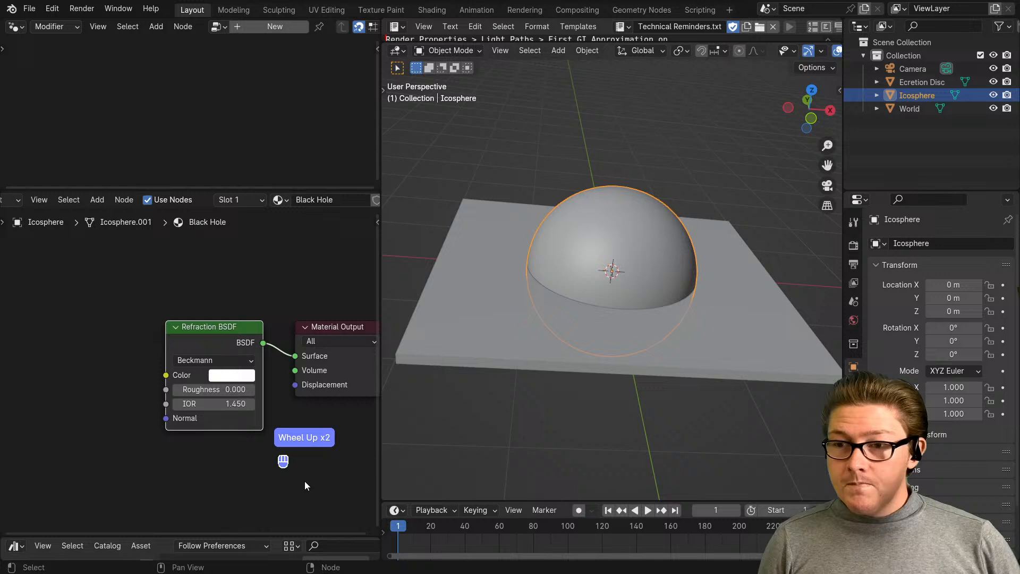
click(216, 347)
drag(217, 346, 210, 351)
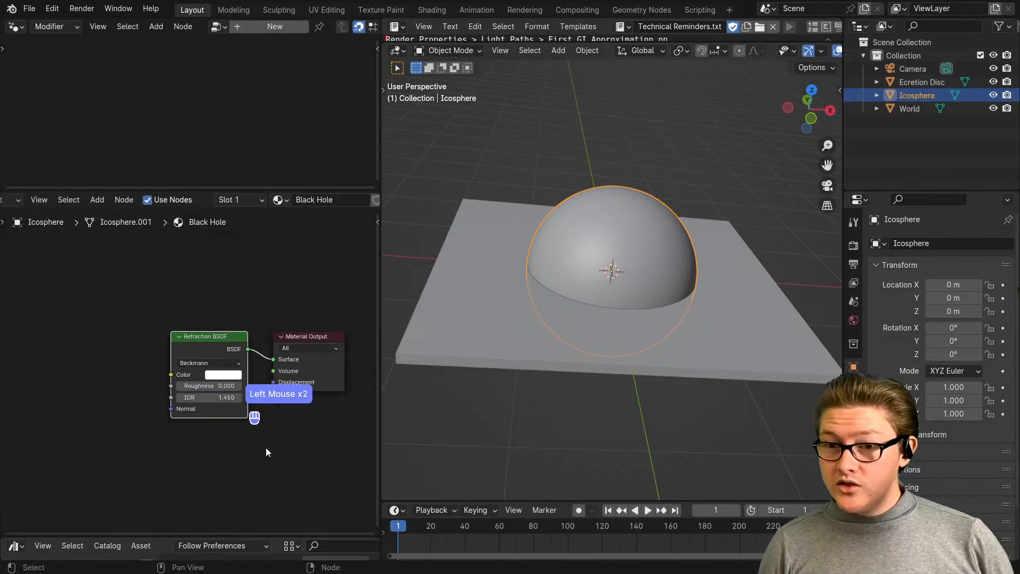
middle_drag(229, 451, 253, 466)
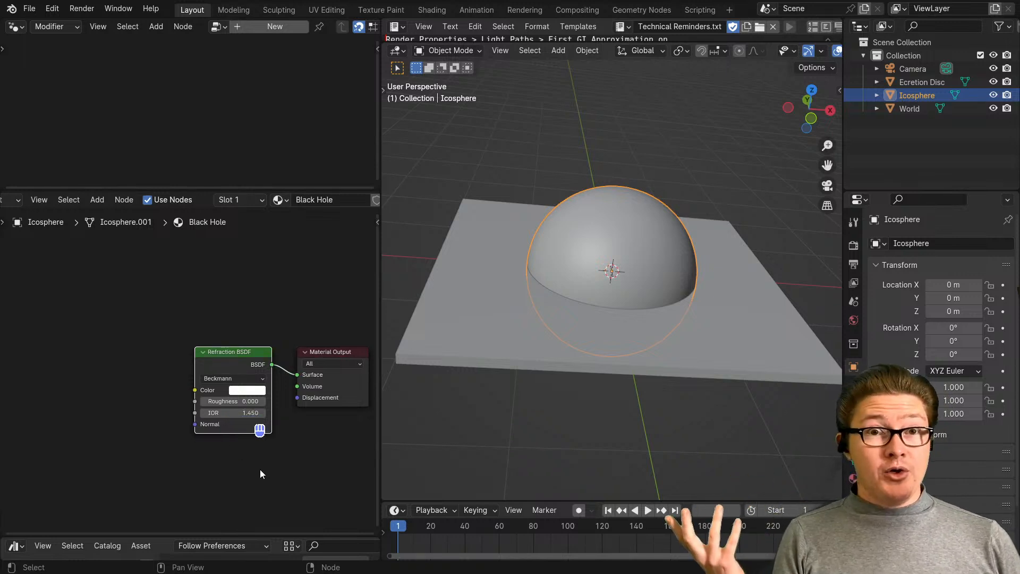
middle_drag(260, 477, 285, 474)
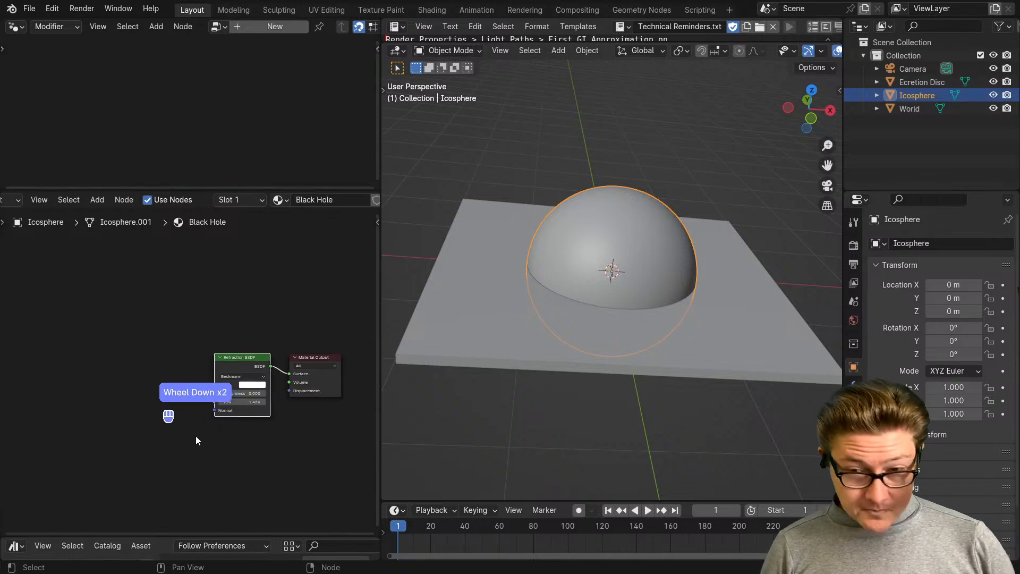
scroll(196, 435, down, 1)
Switch the 3D viewport to Rendered shading and view the sphere and disc from a lower angle
key(z)
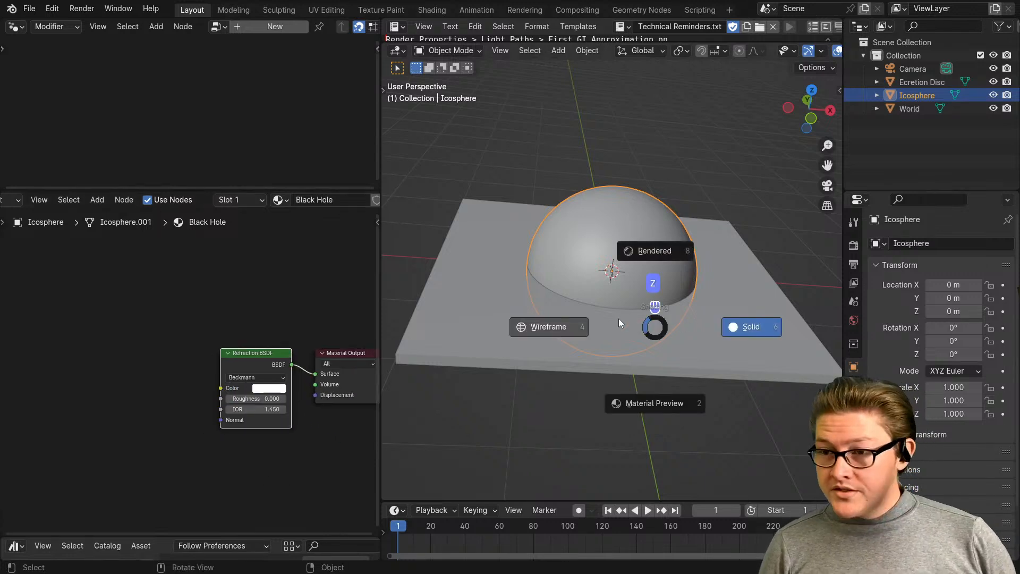
click(655, 250)
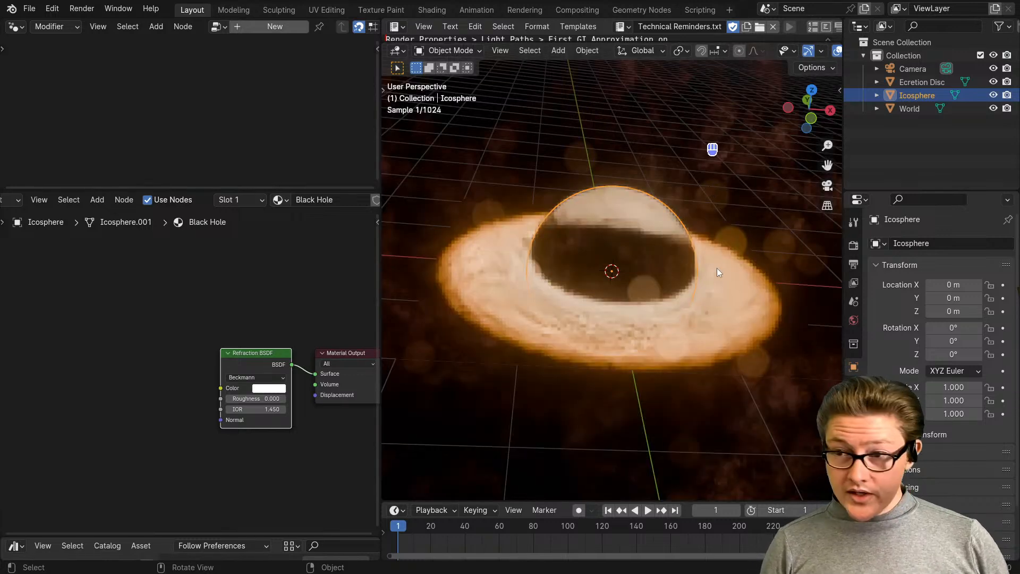
middle_drag(659, 266, 651, 245)
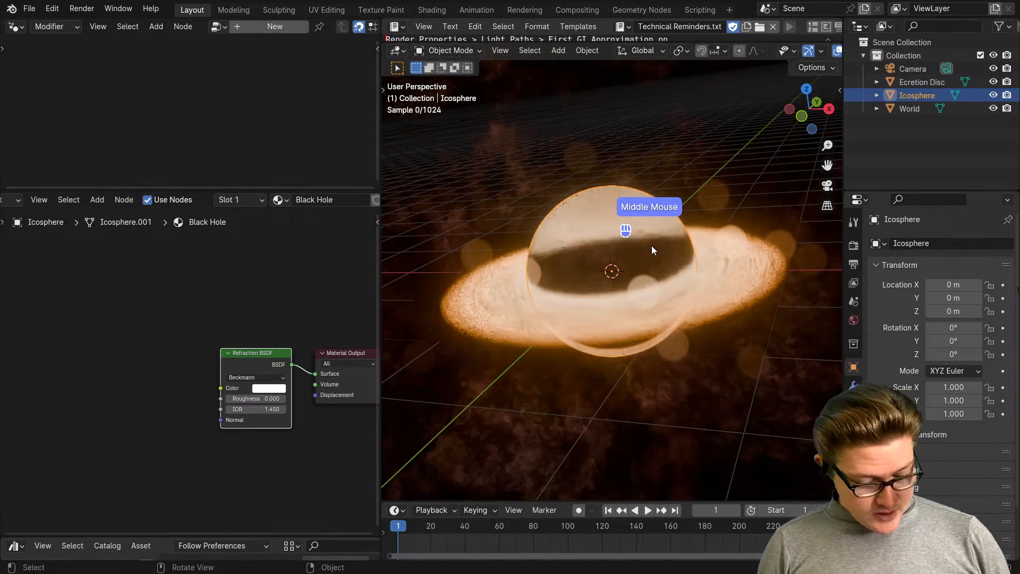
Disable the compositor in the viewport shading options and hide the viewport overlays
key(alt+c)
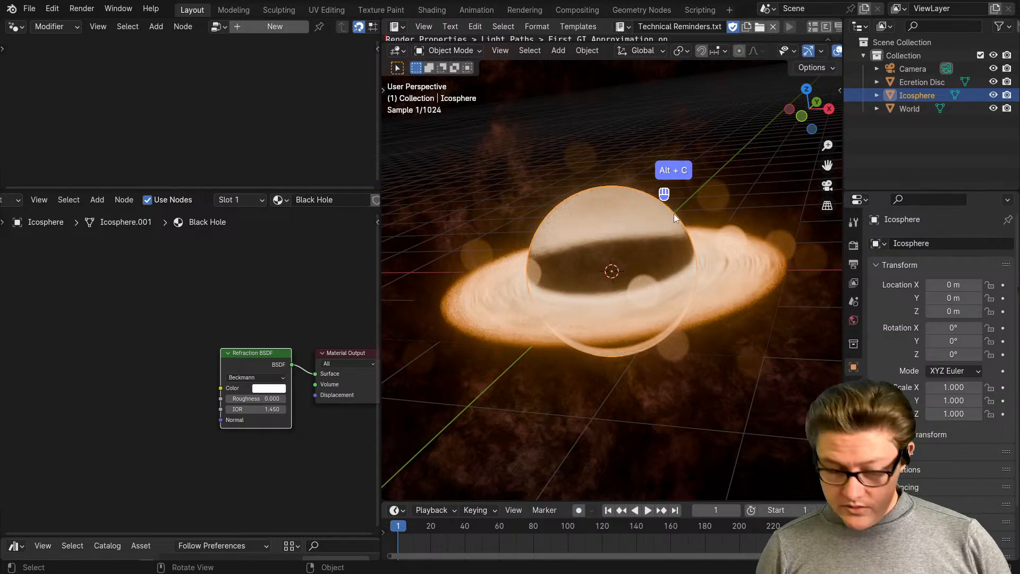
key(alt+c)
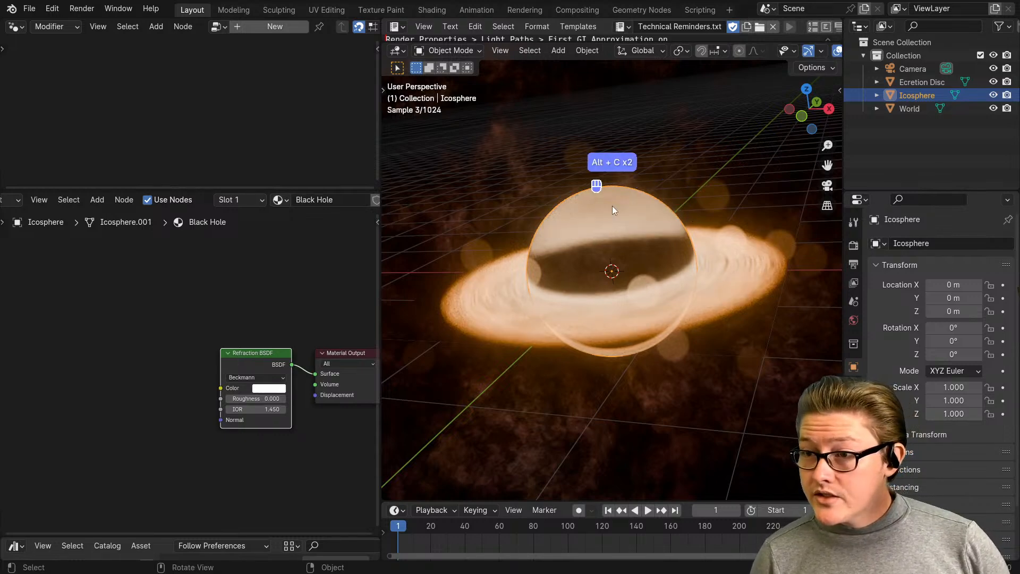
scroll(811, 55, down, 5)
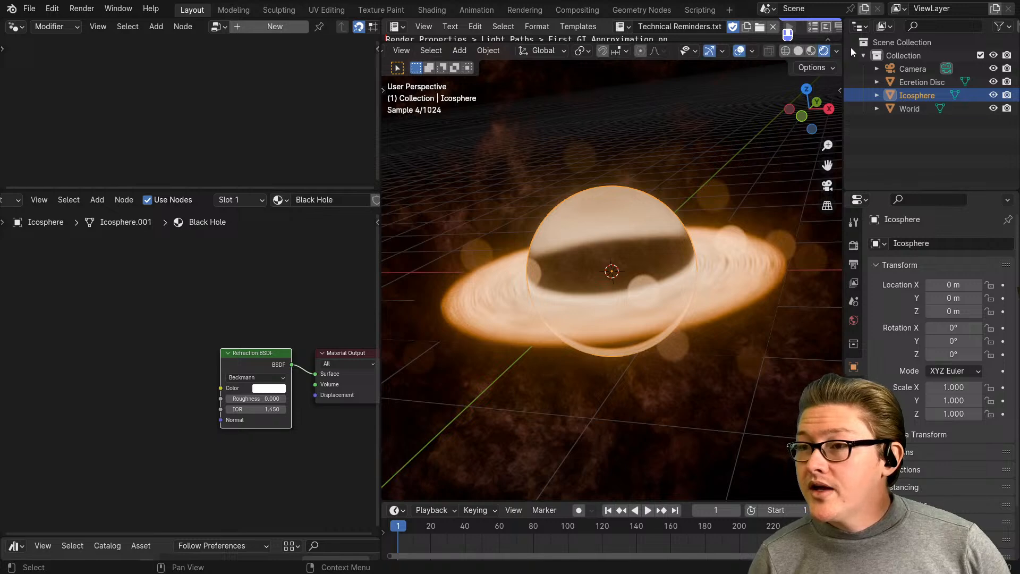
click(815, 51)
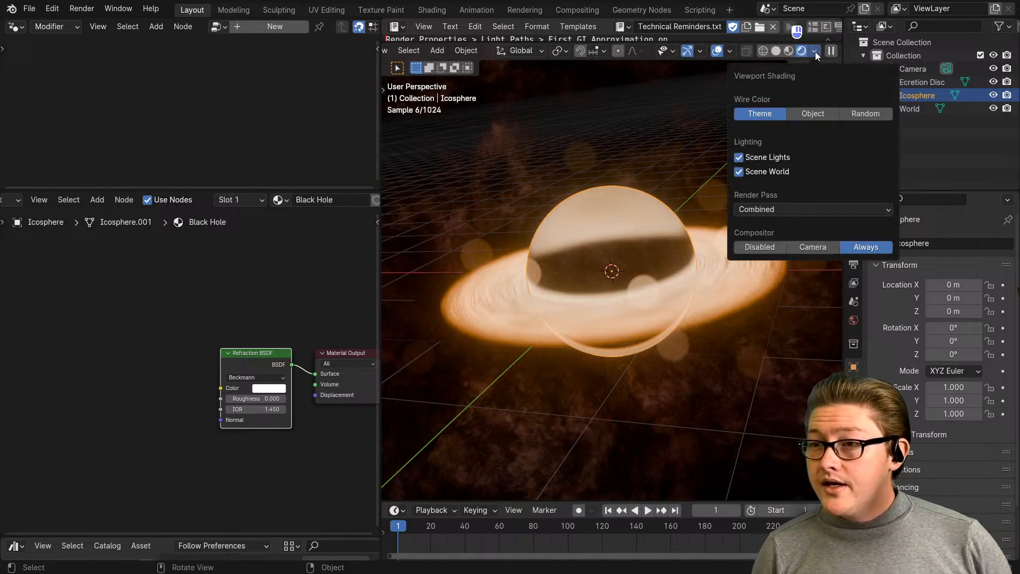
click(761, 248)
key(shift+alt+z)
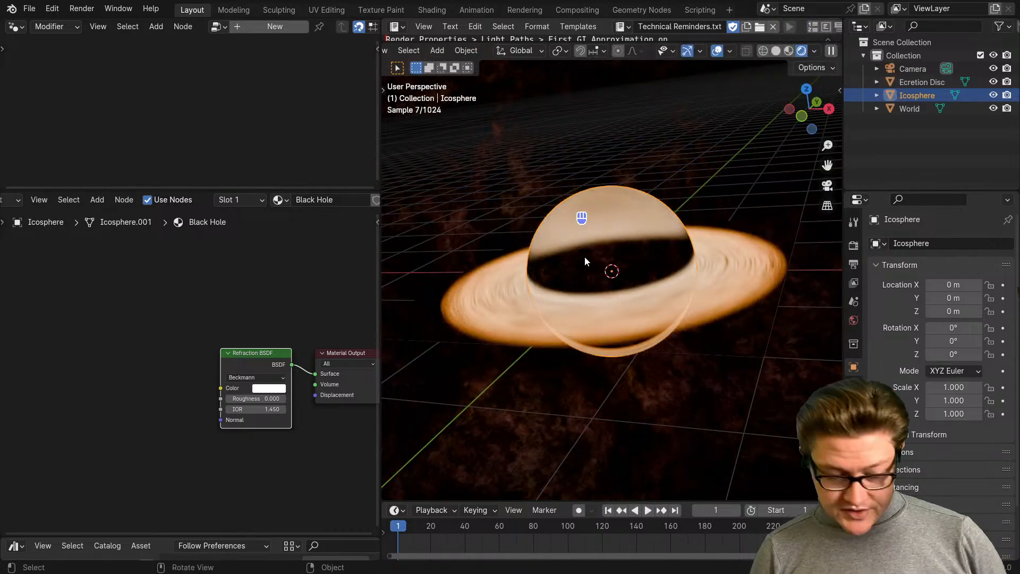
scroll(612, 276, up, 2)
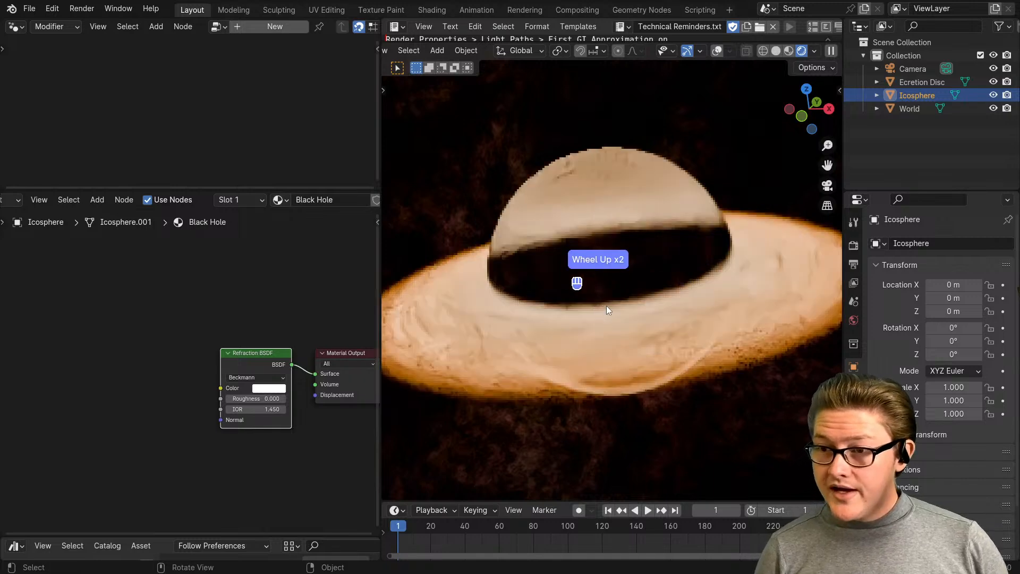
Lower the Refraction BSDF's IOR stepwise to 0.850 to compare the refraction on the sphere
scroll(198, 404, up, 2)
middle_drag(294, 438, 235, 428)
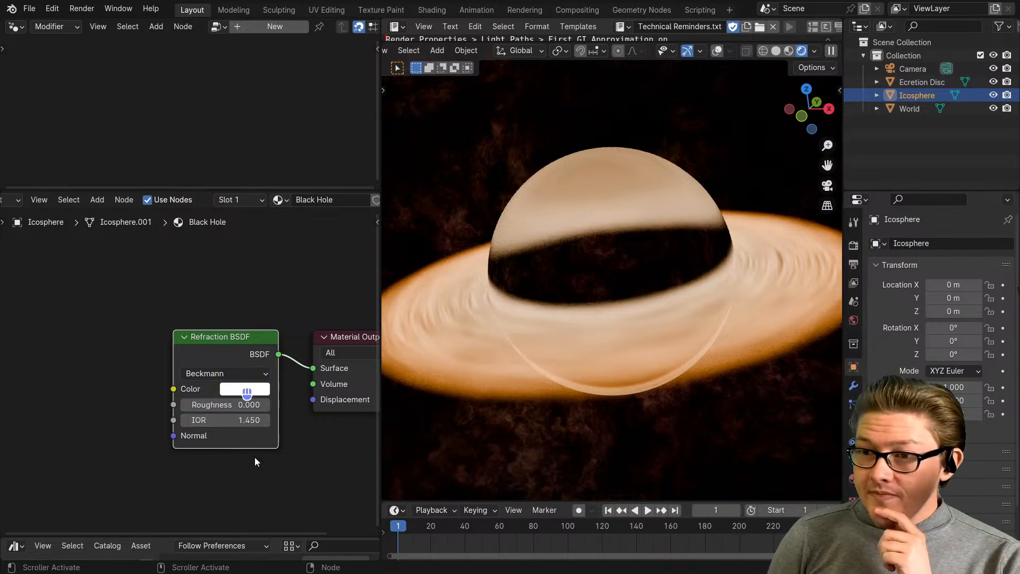
scroll(231, 445, up, 4)
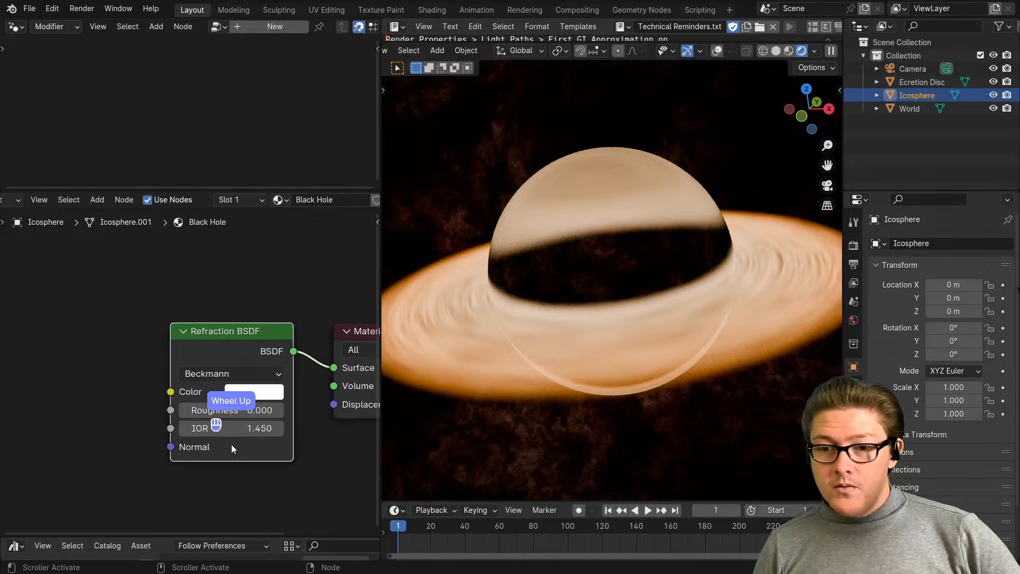
middle_drag(242, 463, 240, 436)
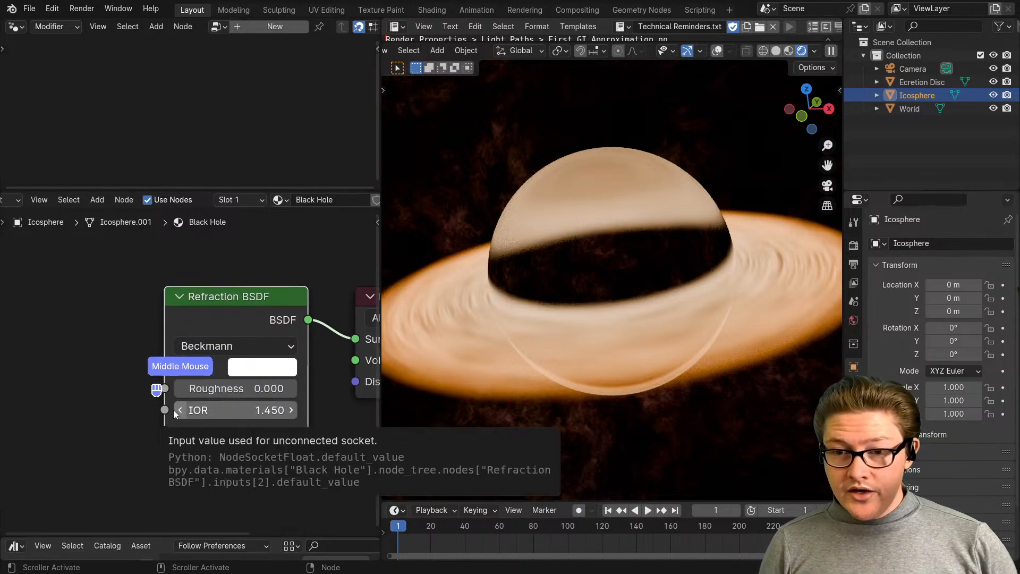
middle_drag(181, 409, 147, 411)
scroll(144, 415, up, 1)
click(141, 417)
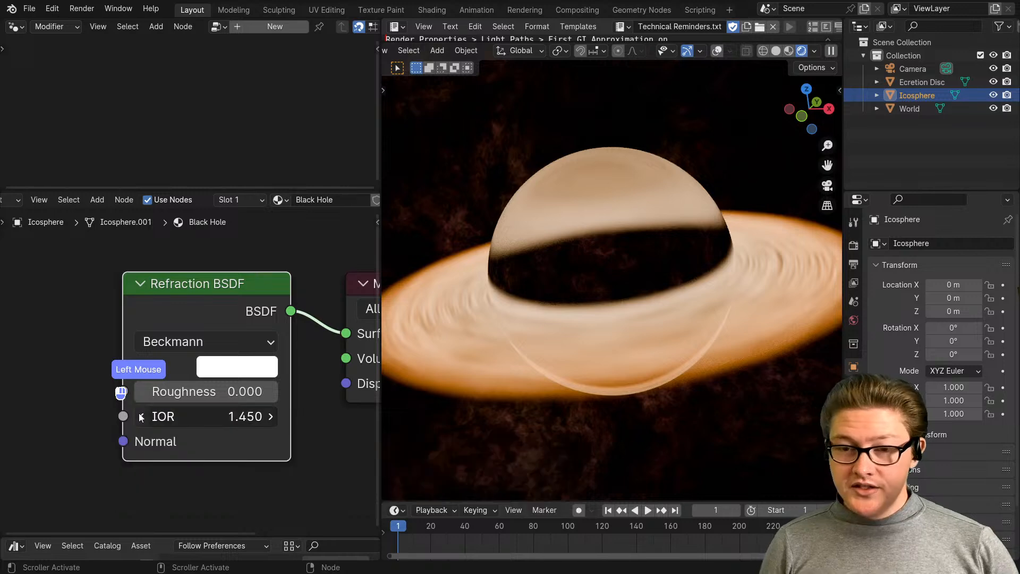
click(140, 417)
click(141, 417)
click(140, 417)
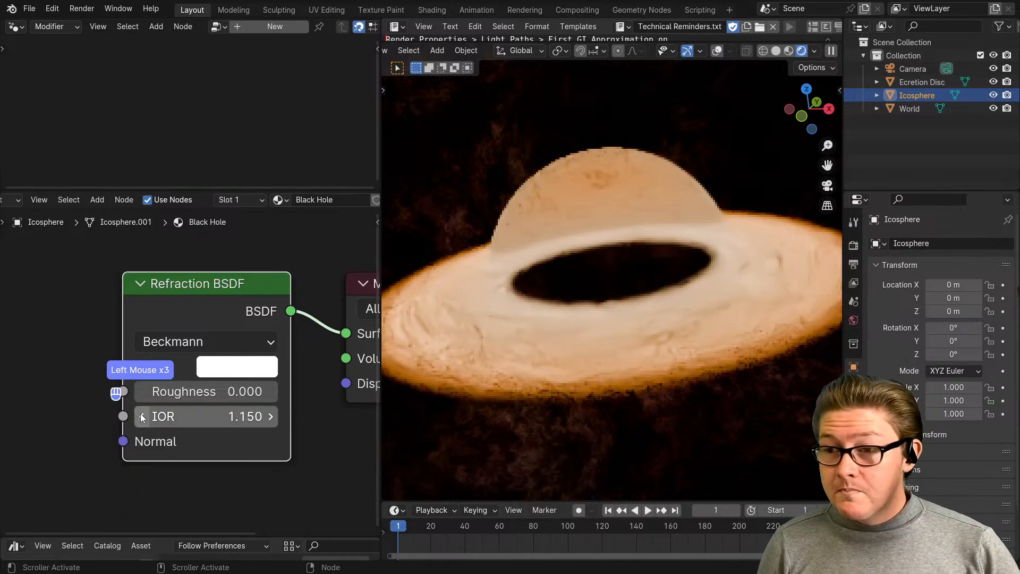
click(141, 417)
click(141, 417)
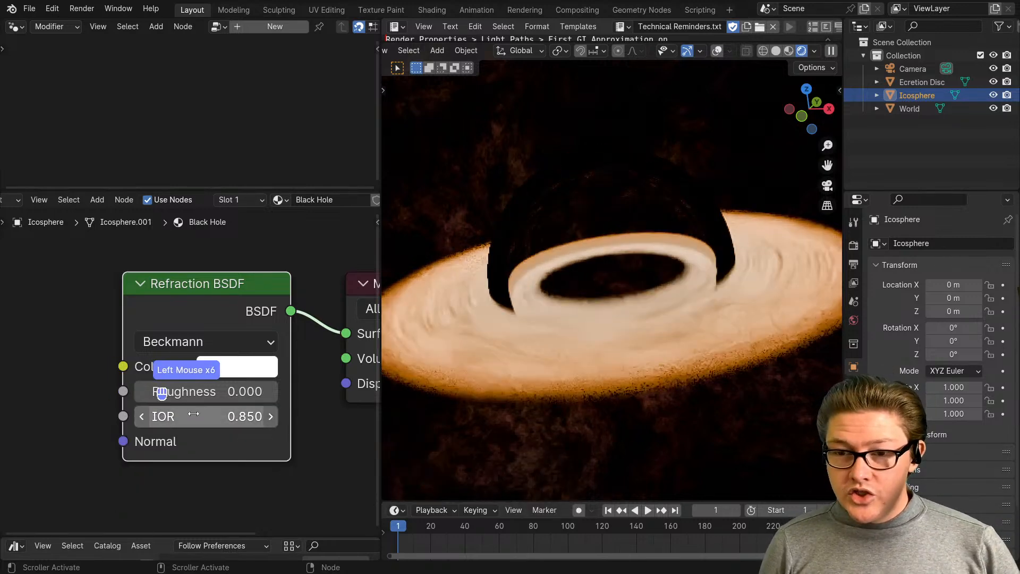
Set the Refraction BSDF's IOR to 1 and show the viewport overlays again
click(219, 417)
text(1)
key(Return)
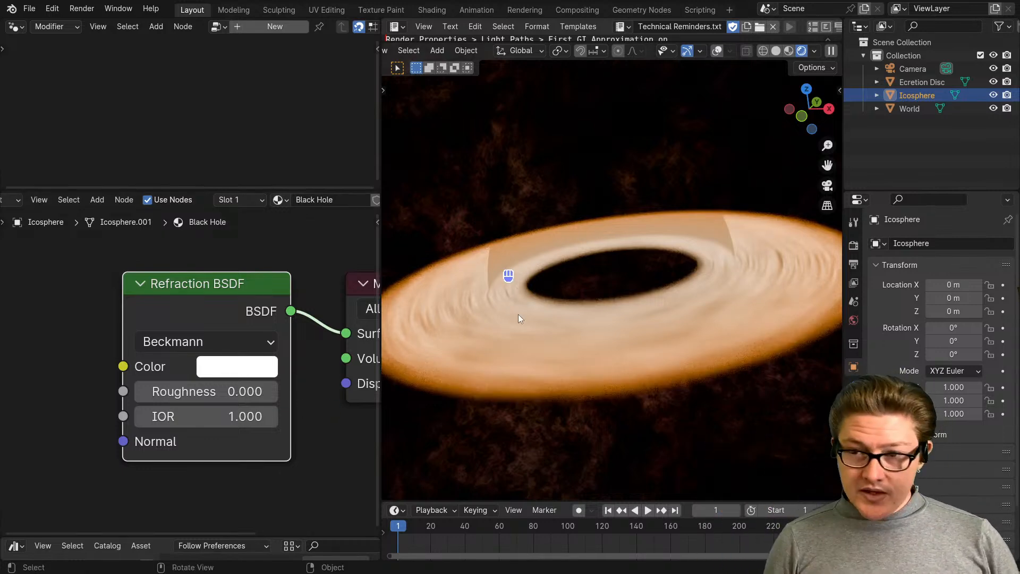
key(shift+alt+z)
middle_drag(524, 341, 522, 317)
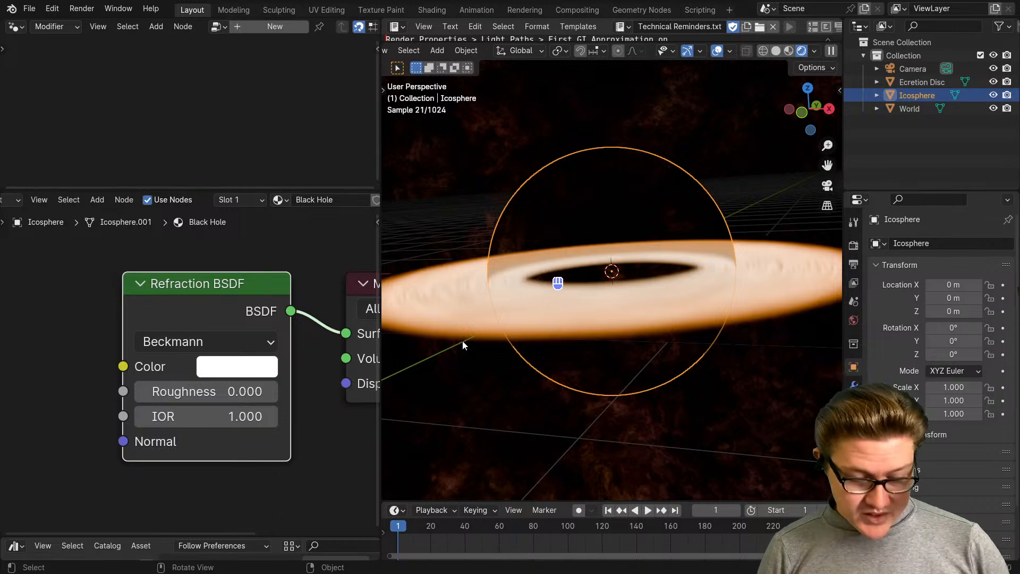
Add a Layer Weight node to the Black Hole material, ahead of the Refraction BSDF with space between them
scroll(181, 349, down, 3)
middle_drag(187, 352, 277, 352)
scroll(169, 367, down, 2)
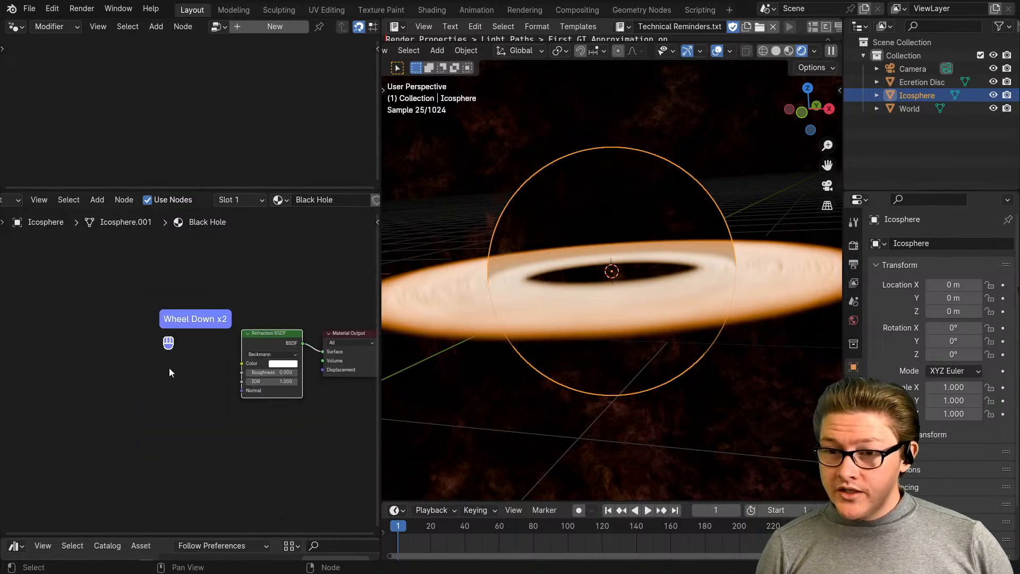
middle_drag(169, 368, 209, 367)
key(shift+a)
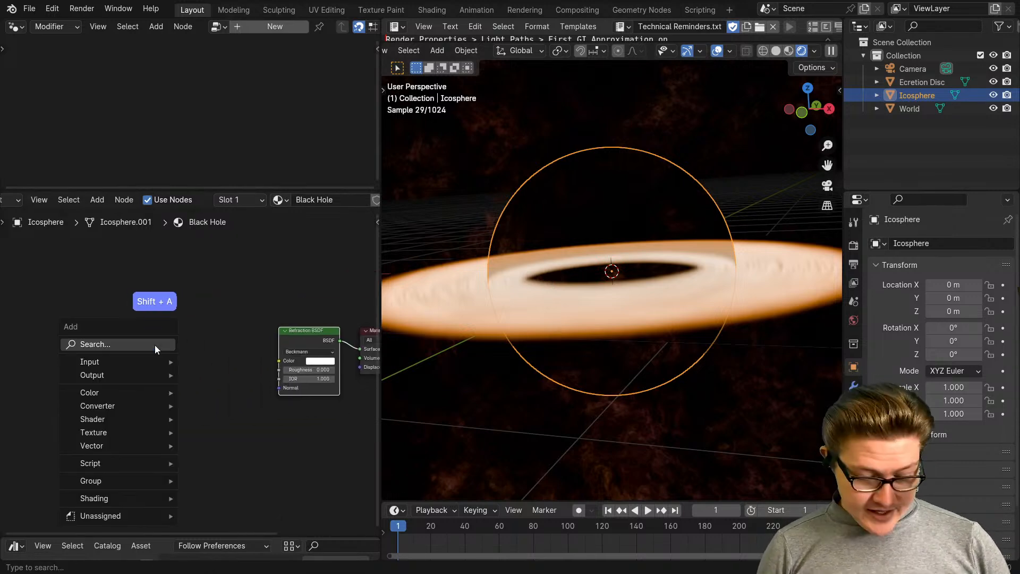
text(lay)
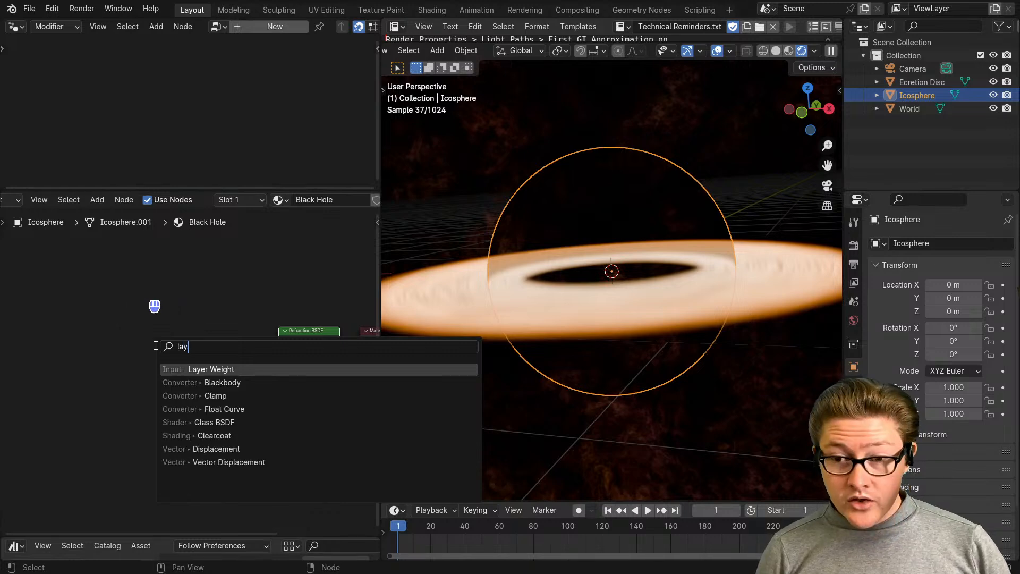
click(218, 368)
click(104, 336)
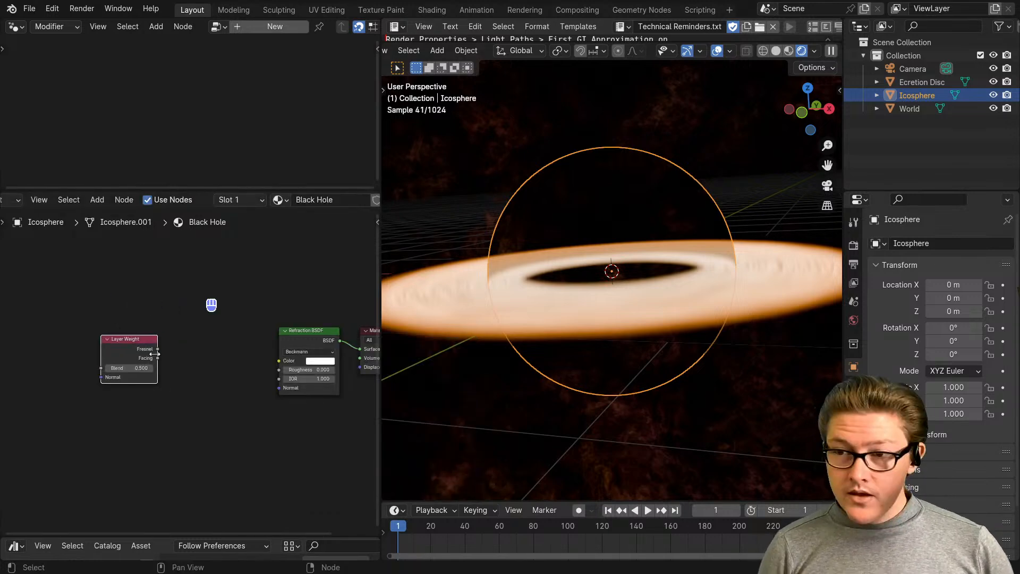
Hide the viewport overlays to show the sphere and accretion disc without the selection outline and grid
key(shift+alt+z)
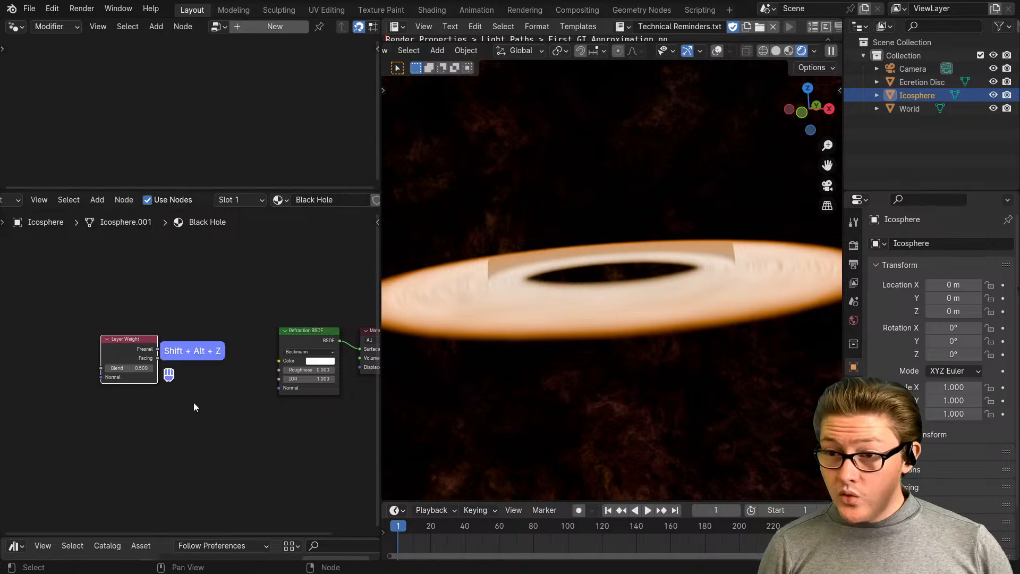
scroll(192, 396, up, 1)
mouse_move(573, 371)
middle_down()
mouse_move(578, 347)
mouse_move(583, 396)
mouse_move(581, 334)
mouse_move(582, 355)
middle_up()
scroll(582, 356, up, 1)
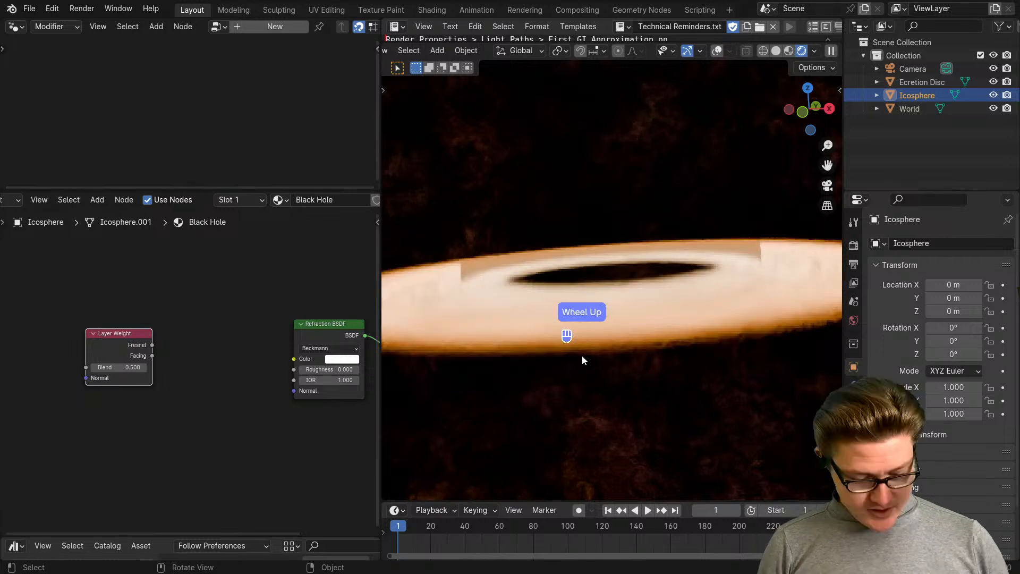
super+scroll(579, 356, down, 1)
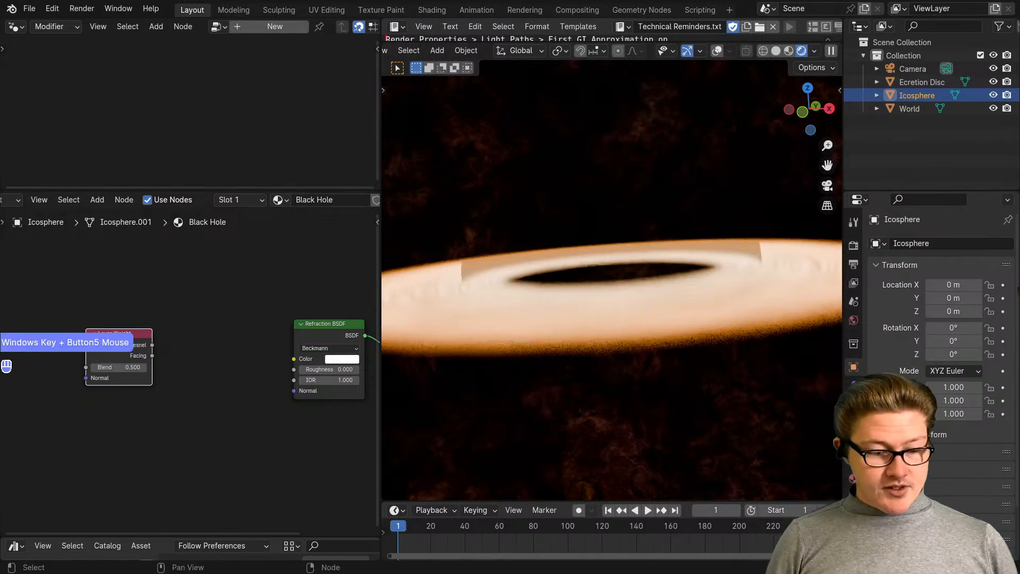
click(279, 282)
alt+scroll(501, 326, down, 1)
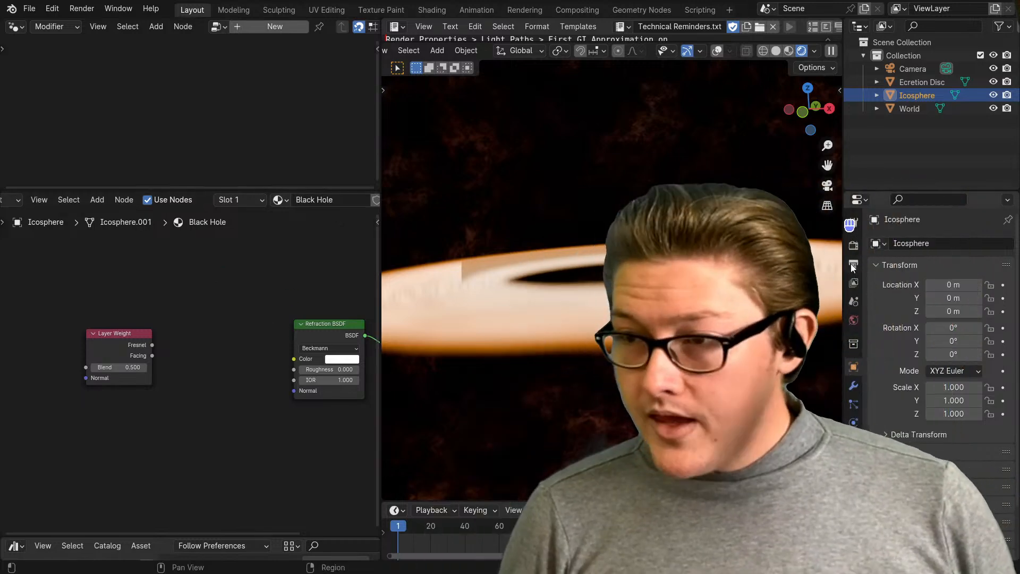
Expand the Light Paths render settings and set the Indirect Light clamping to 0
click(854, 263)
click(853, 246)
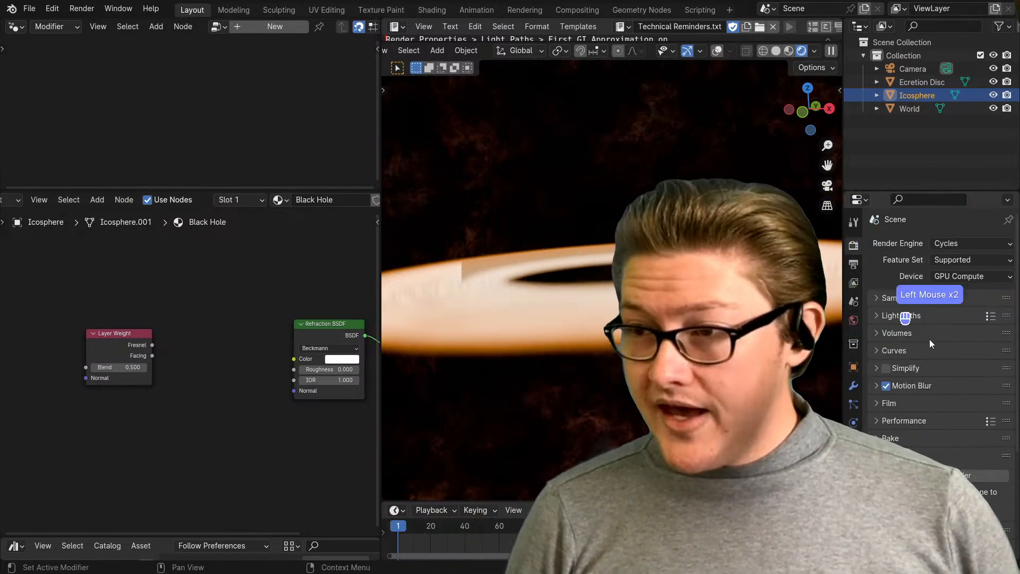
scroll(927, 366, down, 2)
scroll(928, 366, up, 2)
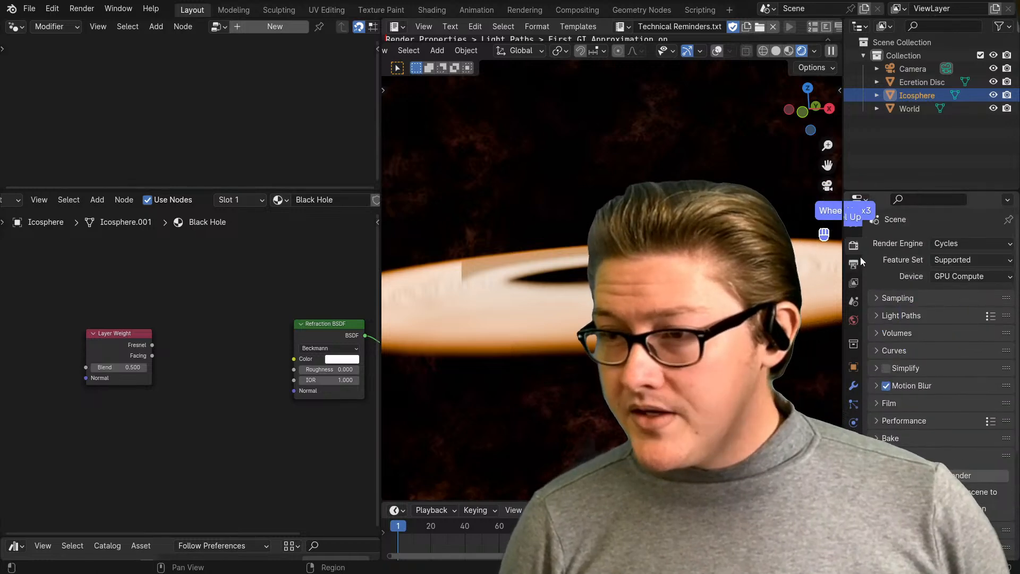
click(853, 263)
click(854, 245)
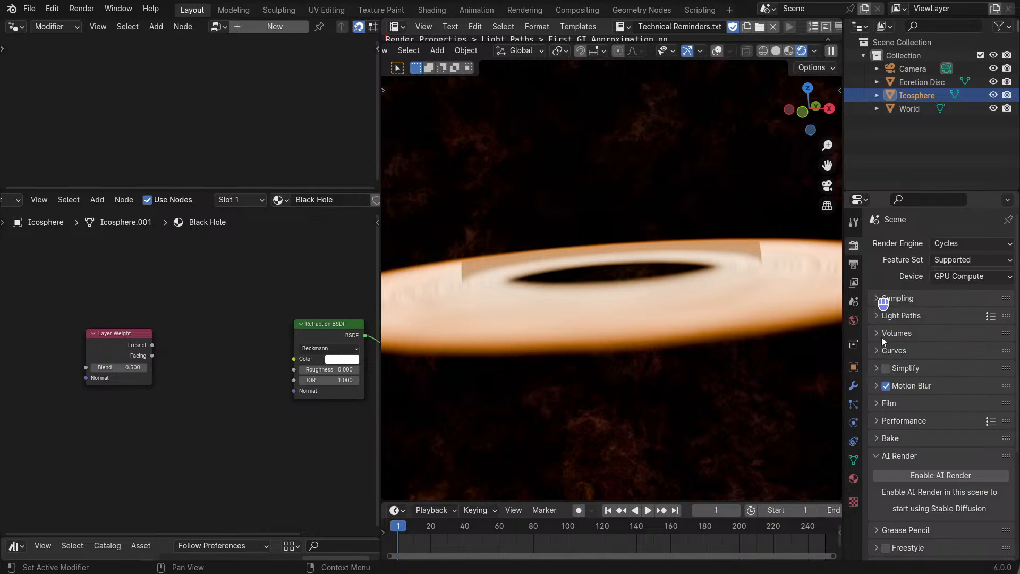
click(879, 317)
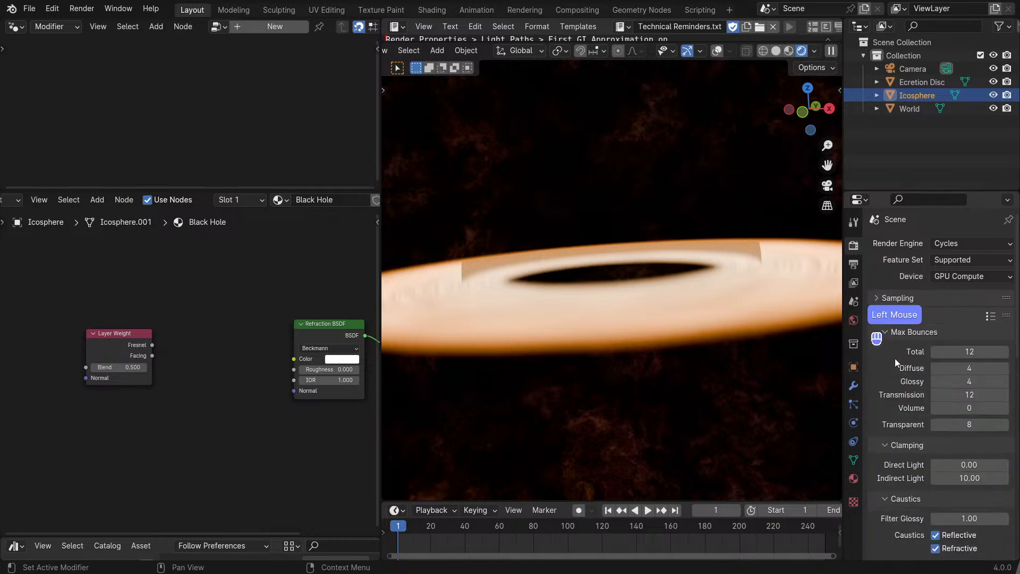
scroll(895, 358, down, 1)
scroll(895, 358, up, 1)
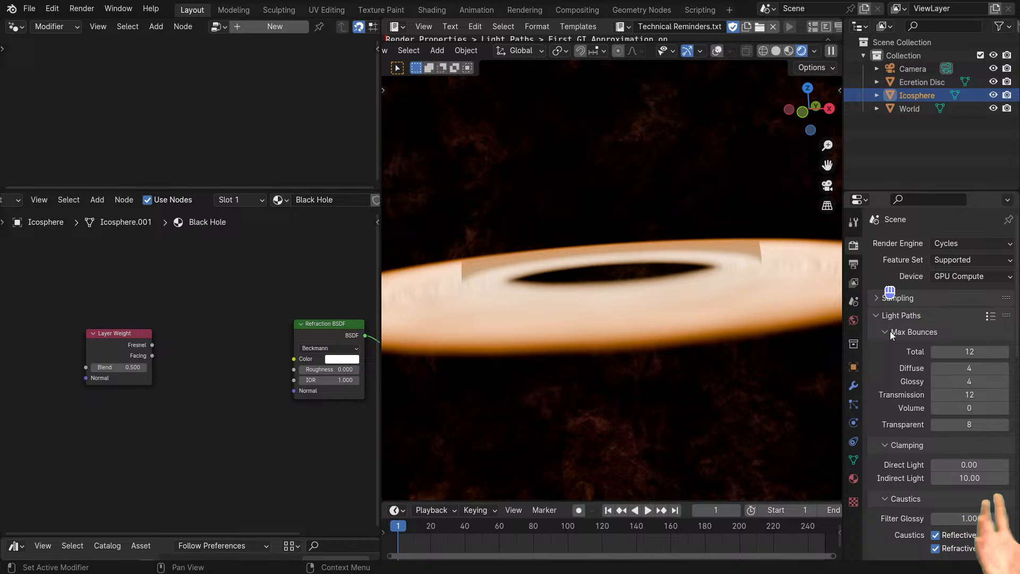
scroll(898, 366, down, 1)
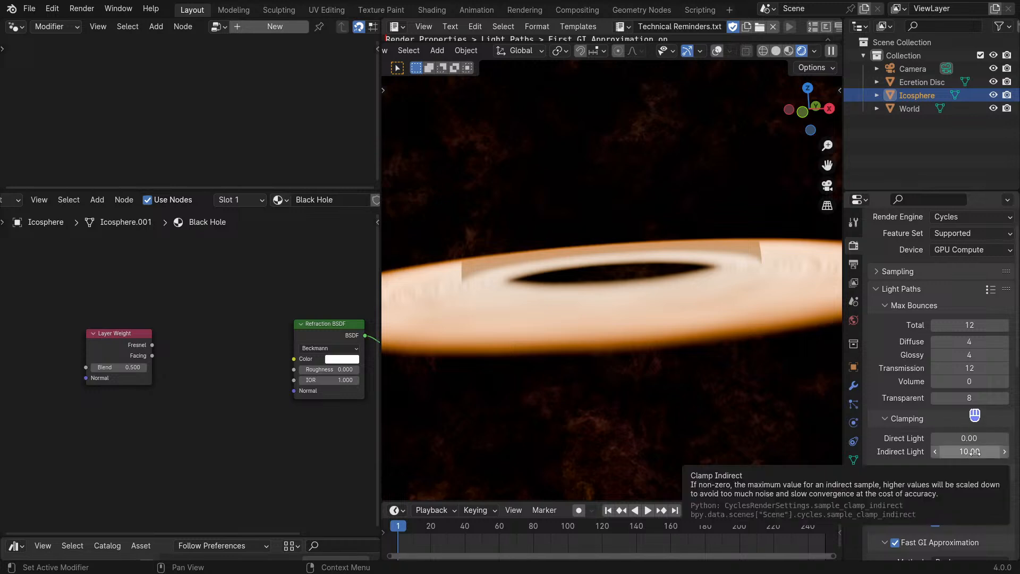
click(957, 437)
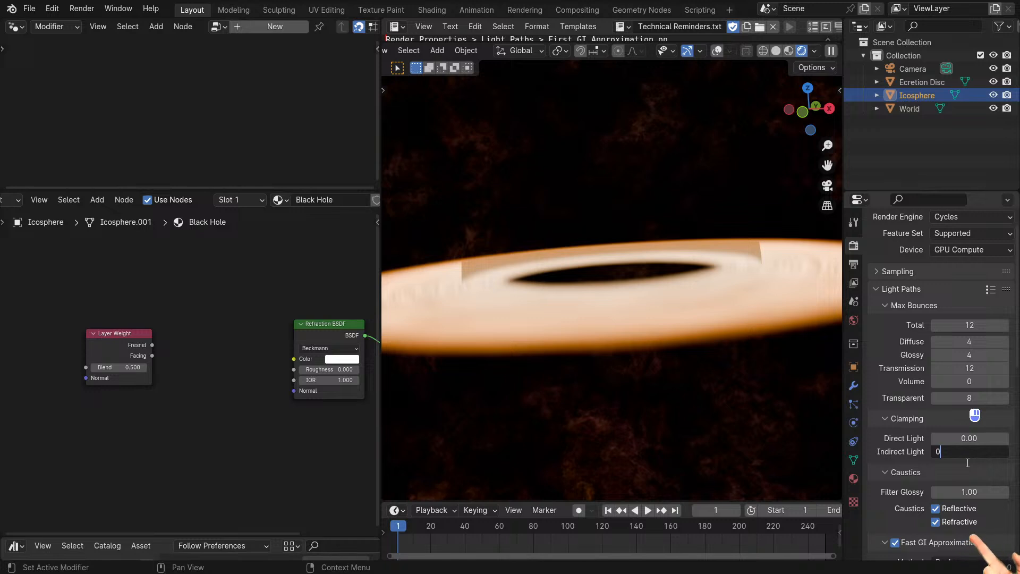
key(Return)
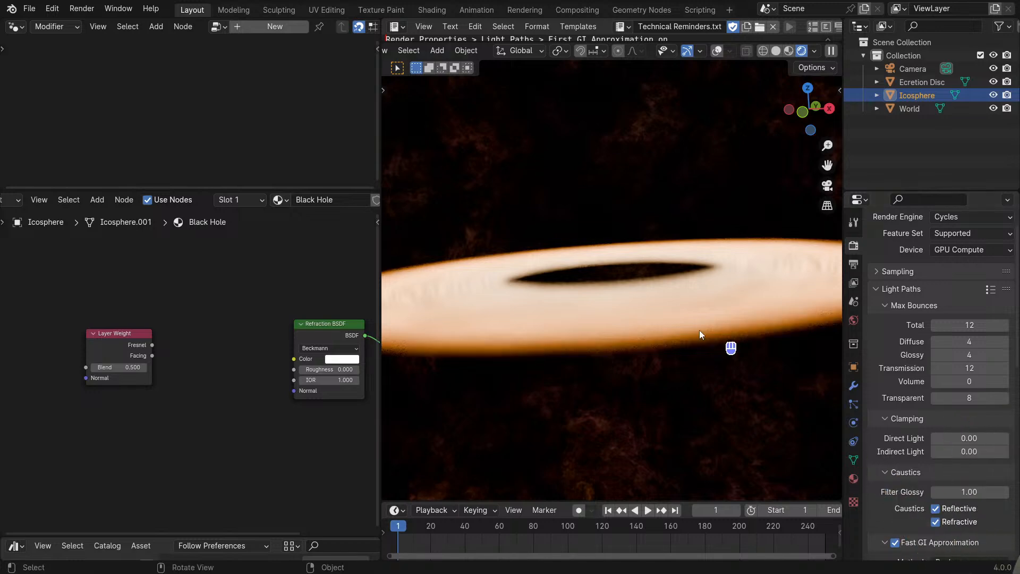
Preview the Layer Weight node's Fresnel output and then its Facing output on the sphere
middle_drag(699, 330, 852, 329)
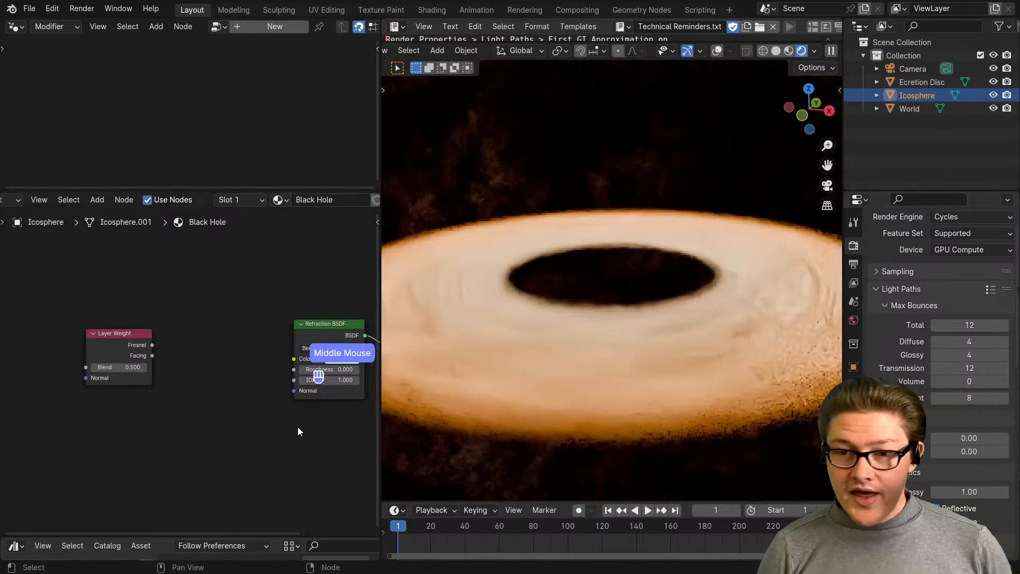
scroll(205, 409, down, 2)
middle_drag(198, 399, 115, 348)
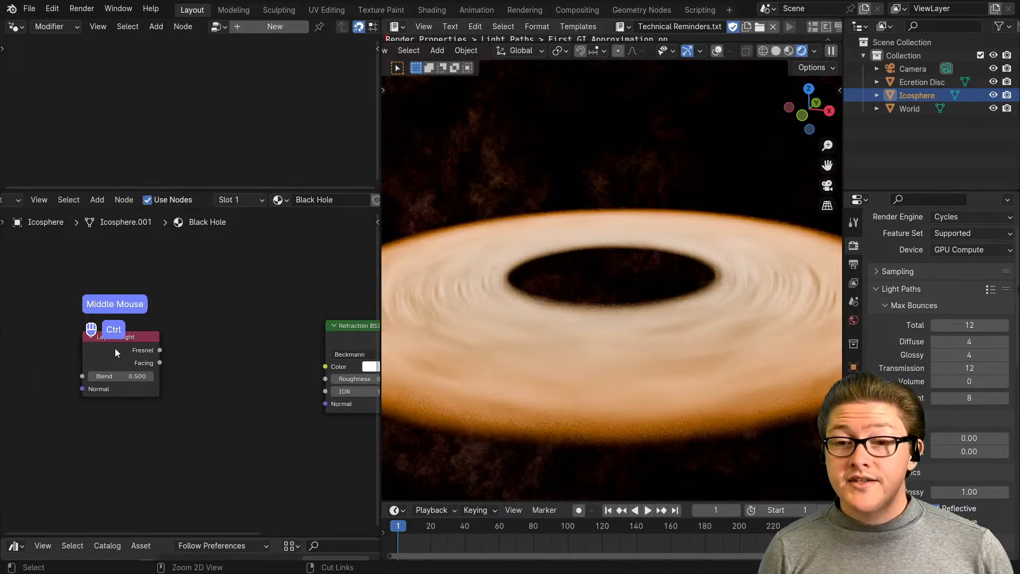
ctrl+shift+click(123, 349)
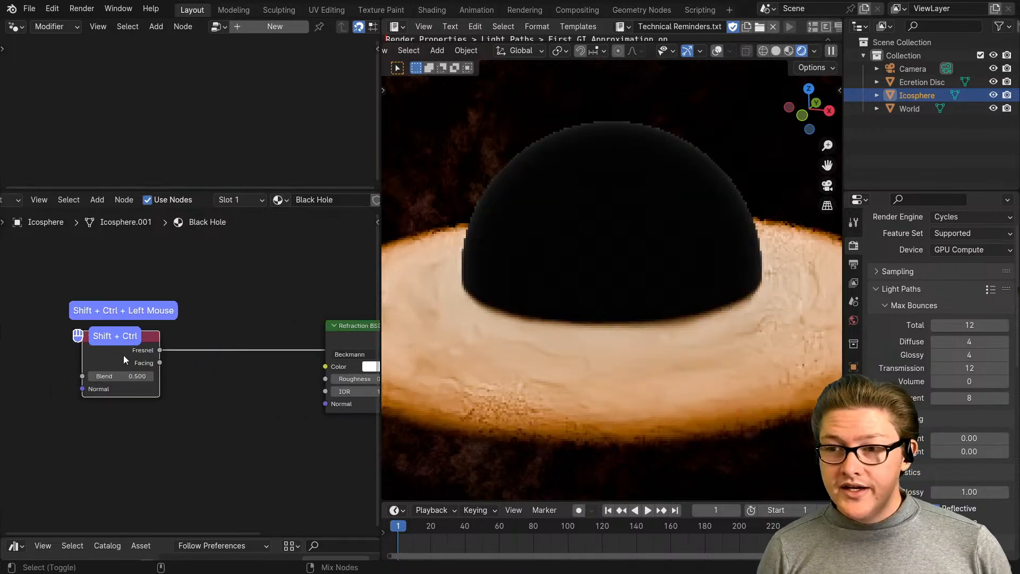
ctrl+shift+click(126, 355)
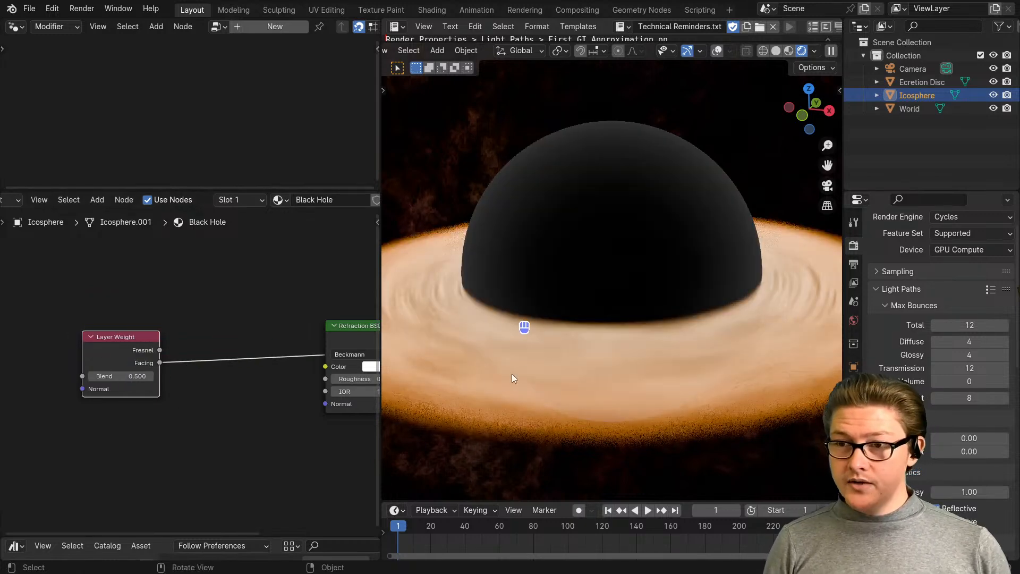
middle_drag(513, 378, 542, 339)
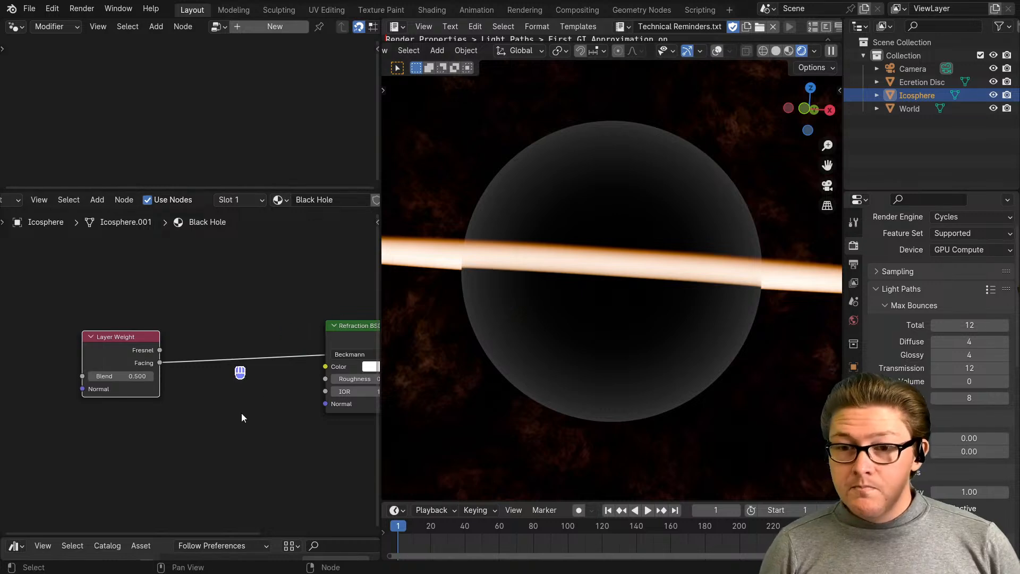
Move the Layer Weight node farther ahead of the Refraction BSDF to widen the gap between them
scroll(226, 410, down, 1)
middle_drag(167, 364, 216, 369)
drag(195, 366, 101, 367)
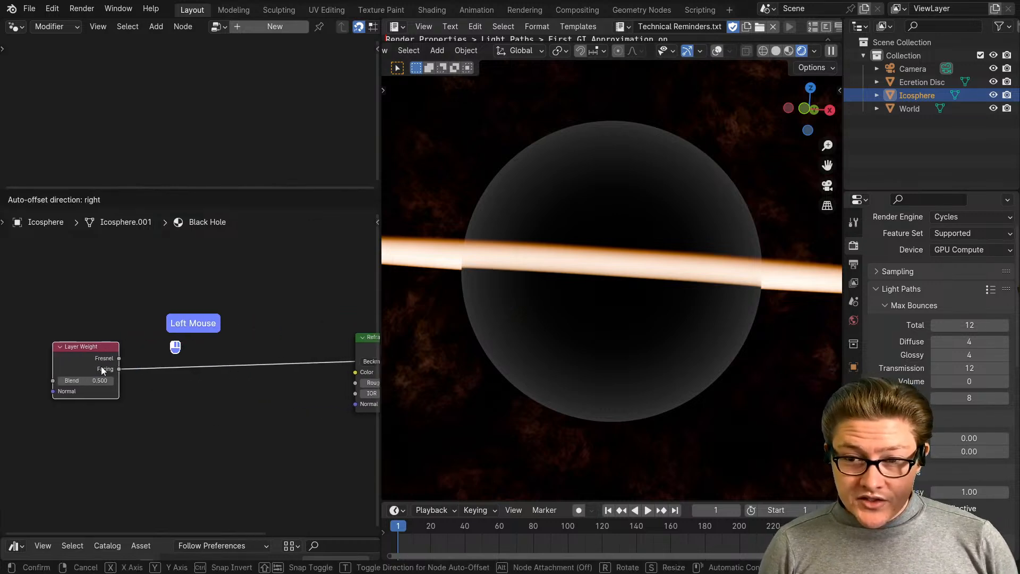
middle_drag(257, 370, 146, 374)
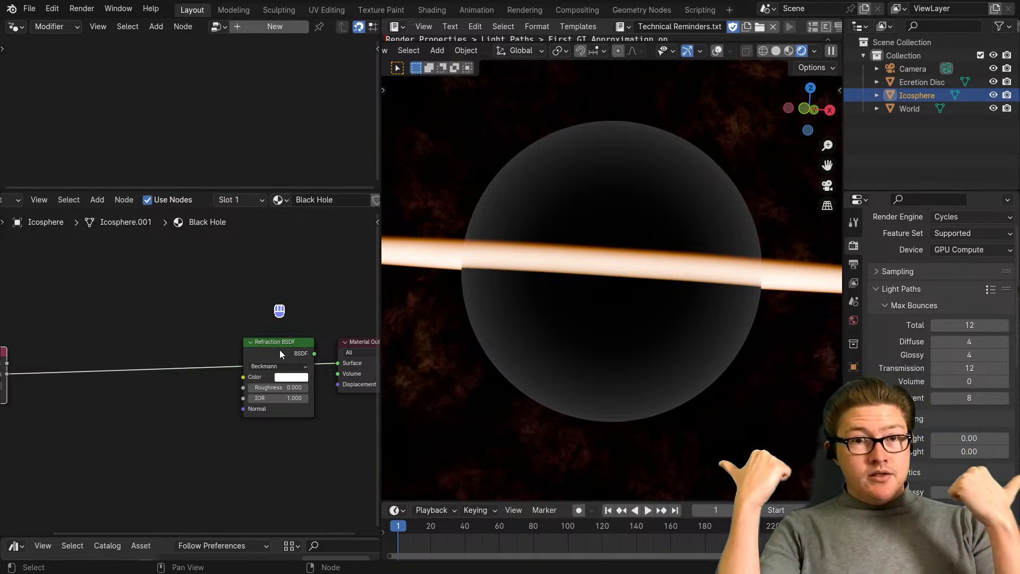
scroll(279, 349, up, 2)
click(312, 407)
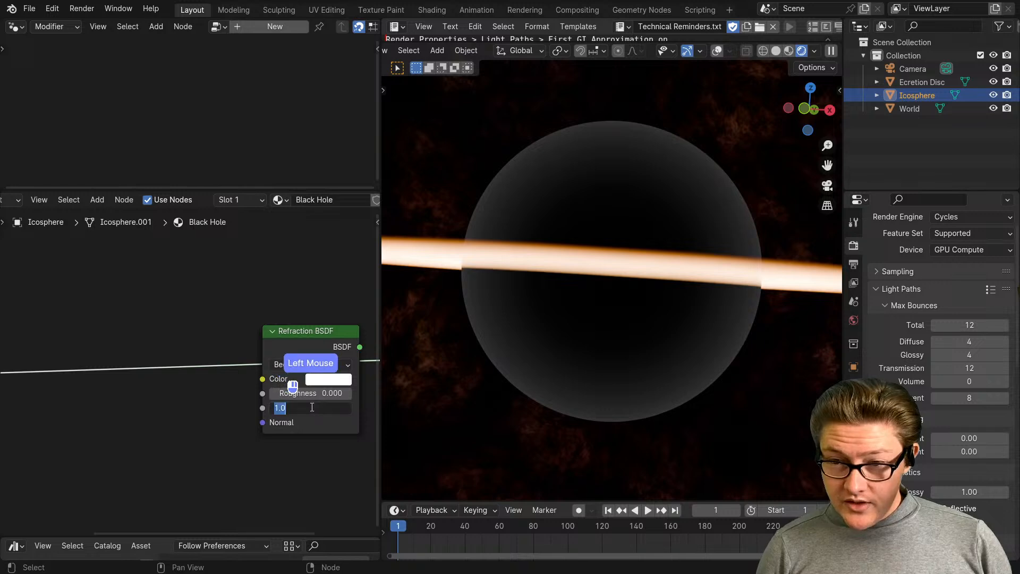
click(317, 473)
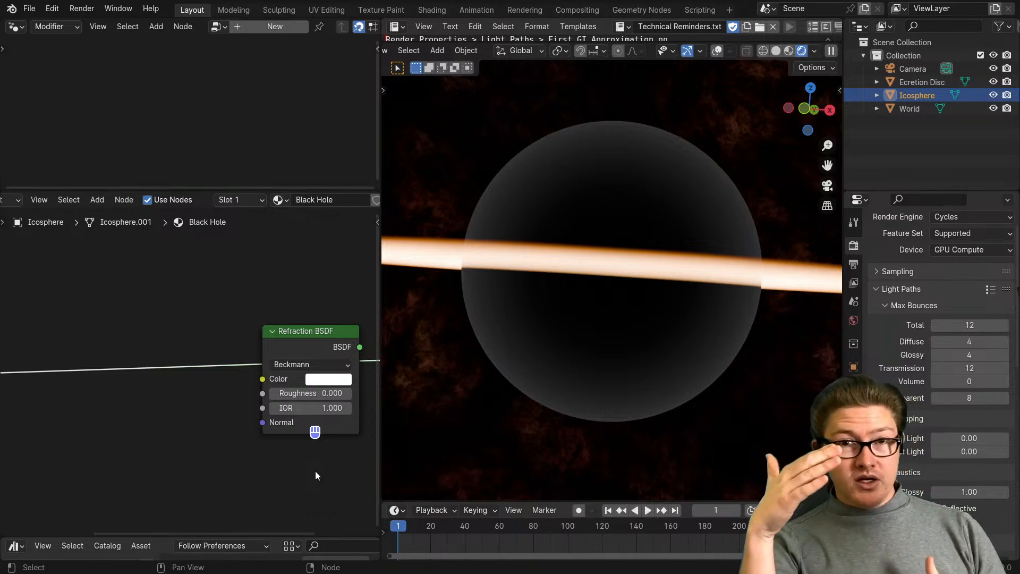
scroll(255, 458, down, 3)
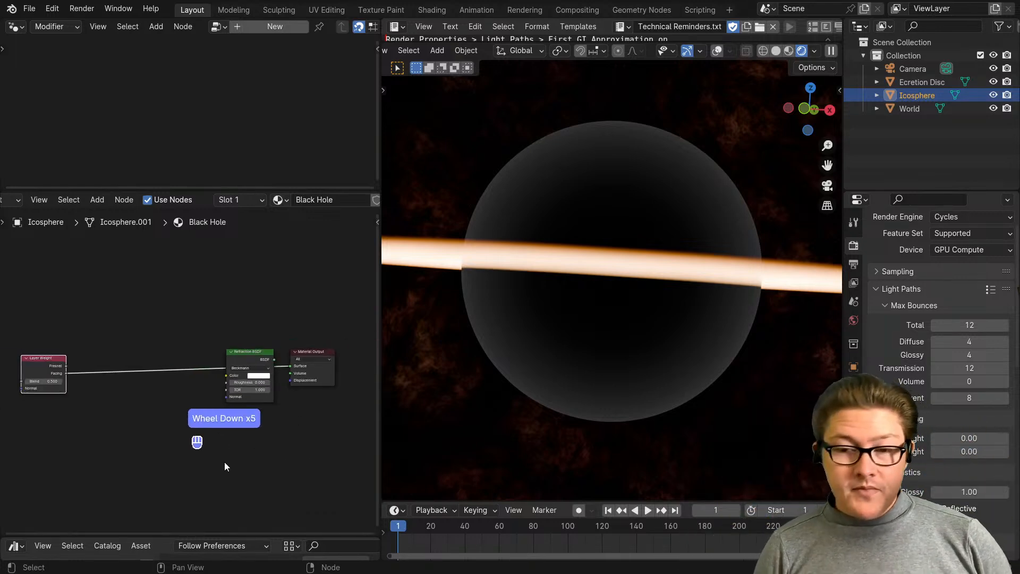
scroll(199, 458, up, 2)
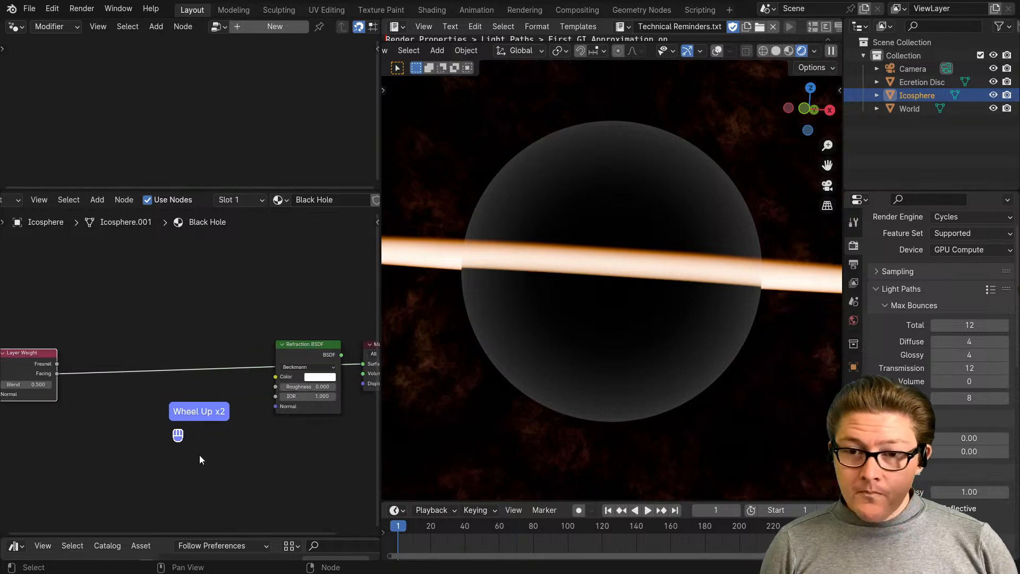
middle_drag(139, 452, 228, 438)
scroll(150, 381, down, 1)
drag(146, 380, 94, 387)
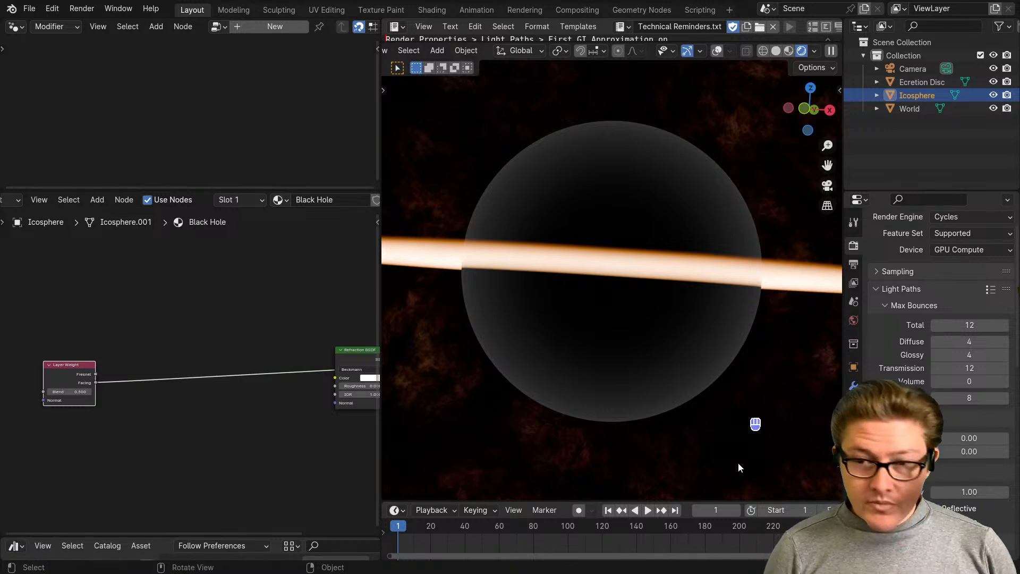
Add a Map Range node above the Facing link and shift the Layer Weight node away to make room
middle_drag(186, 448, 211, 443)
key(shift+m)
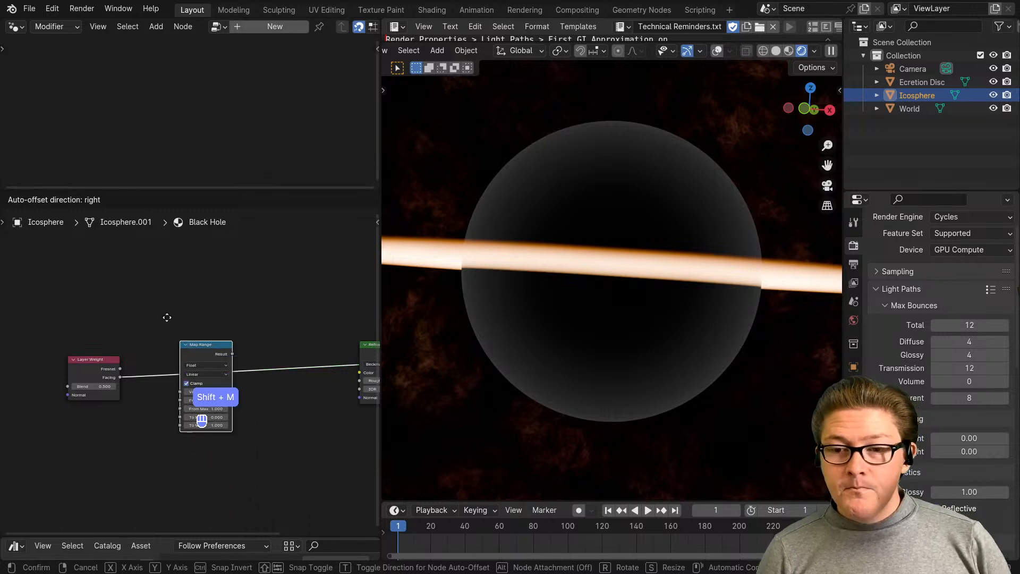
click(157, 273)
scroll(150, 314, up, 2)
middle_drag(63, 367, 159, 389)
drag(160, 389, 55, 389)
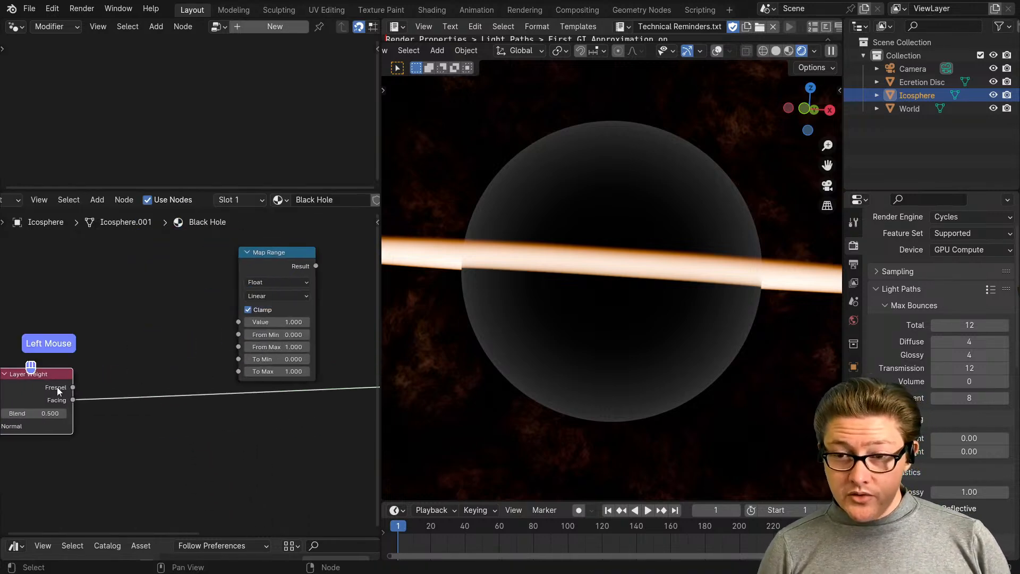
Set the Map Range node's To Min to 1 and To Max to 0
click(280, 360)
text(1)
key(Tab)
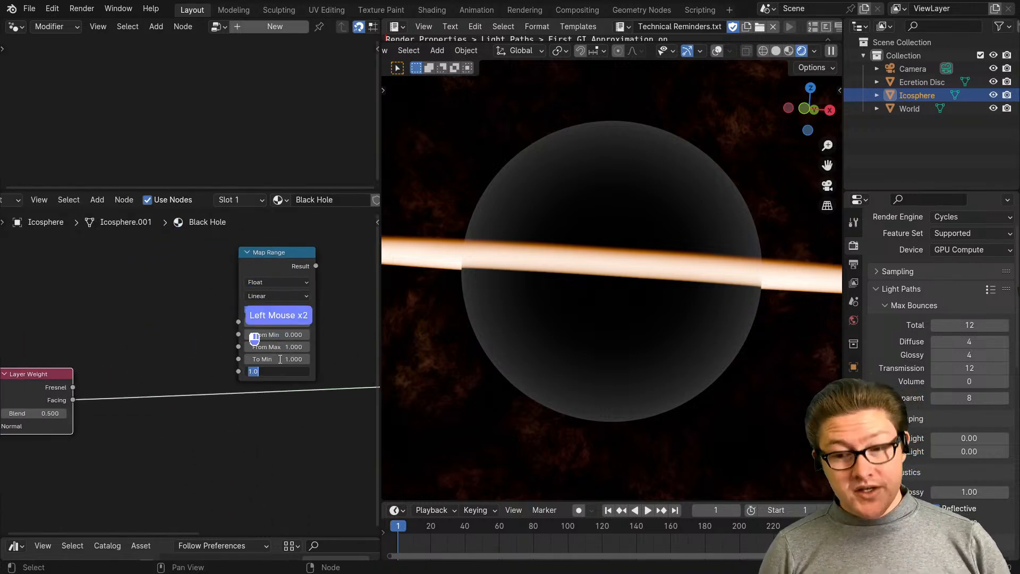
text(0)
scroll(303, 339, down, 2)
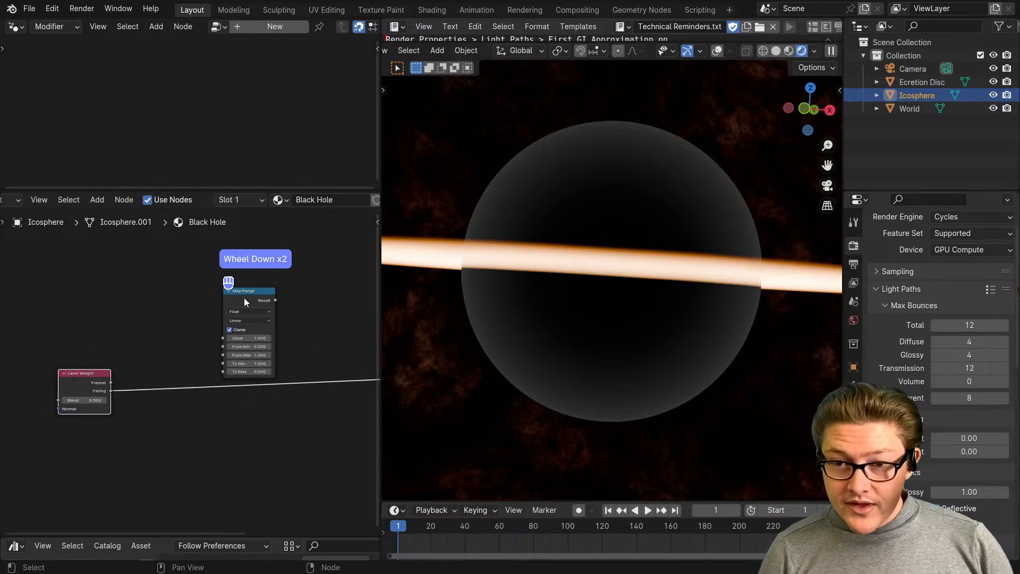
Insert the Map Range node into the link between the Layer Weight's Facing output and the Material Output
click(231, 293)
click(231, 292)
drag(241, 292, 174, 346)
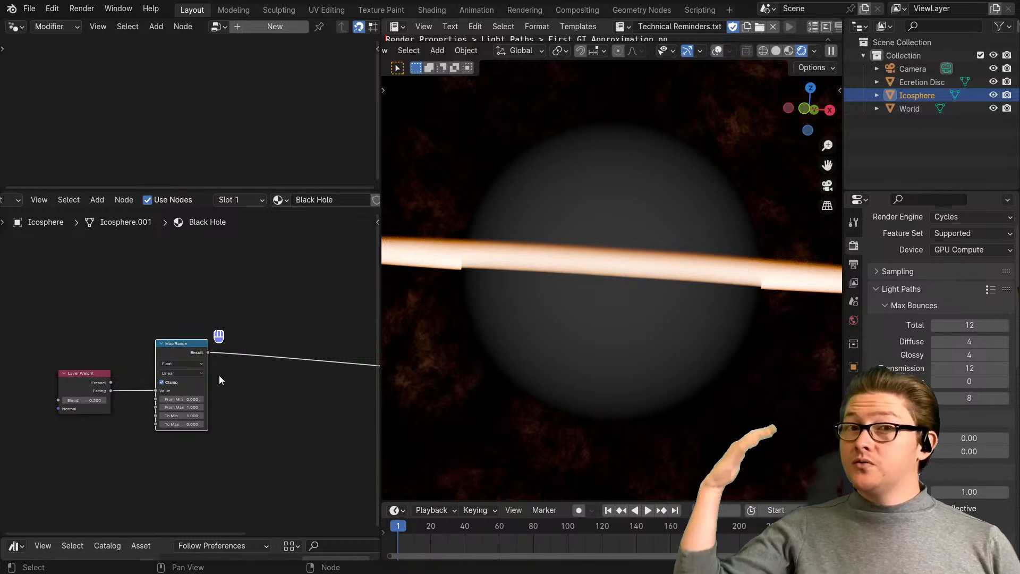
click(191, 353)
middle_drag(165, 387, 152, 388)
scroll(165, 385, up, 2)
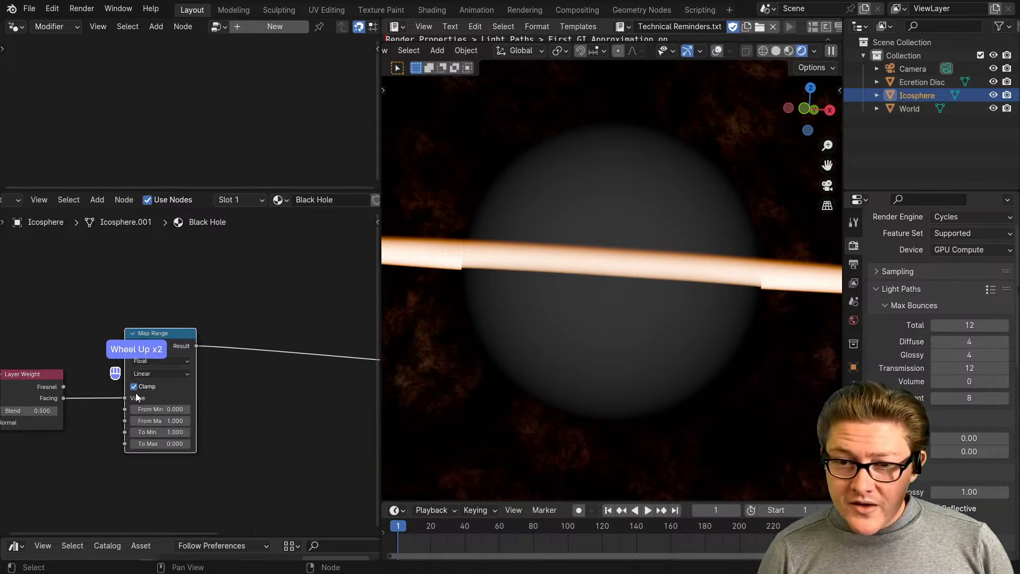
Duplicate the Map Range node and insert the copy into the link after the first one
scroll(159, 366, down, 1)
middle_drag(159, 366, 110, 356)
click(110, 356)
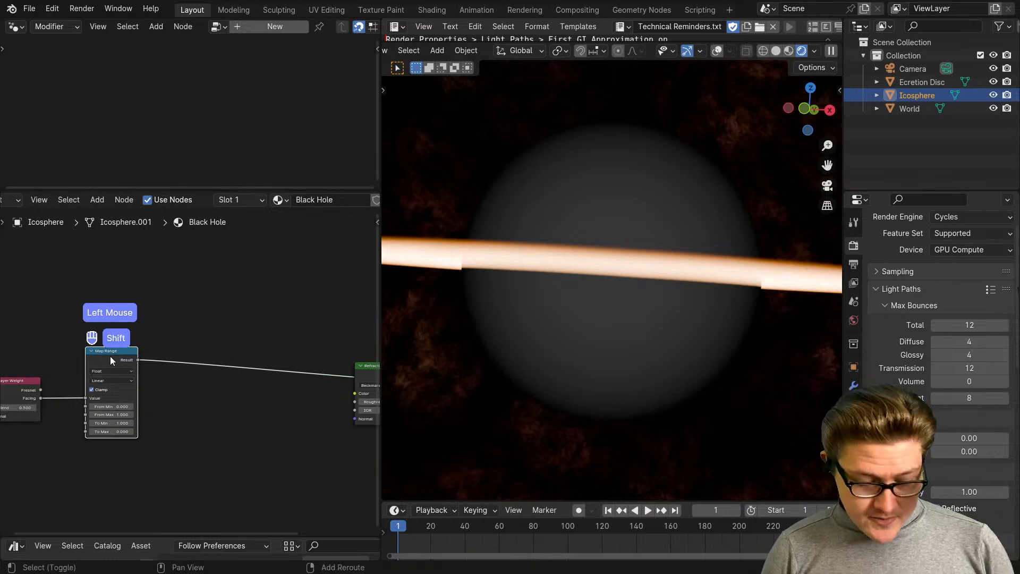
key(shift+d)
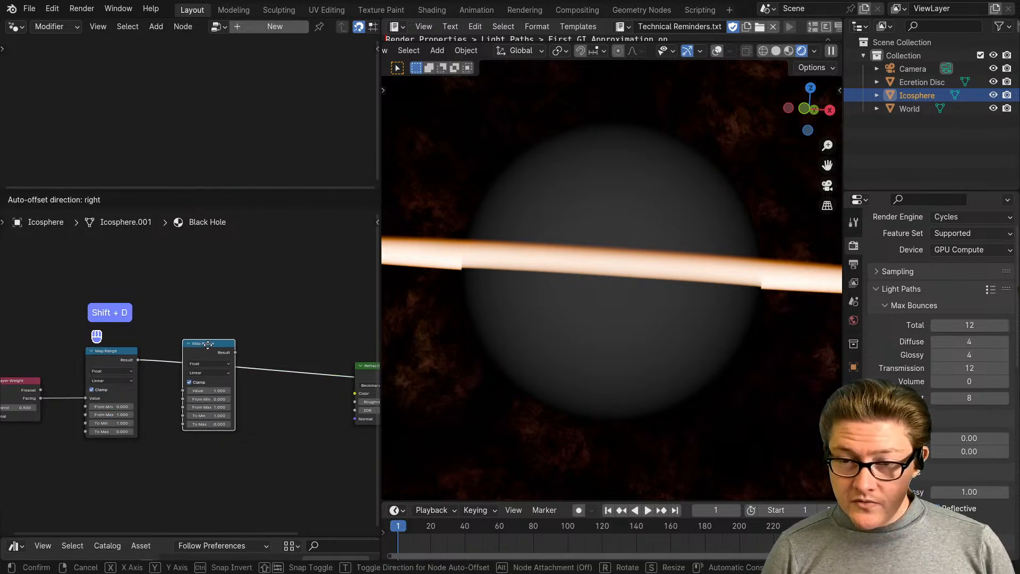
click(202, 365)
Move the Layer Weight and first Map Range nodes away from the second Map Range node to make room between them
middle_drag(202, 365, 335, 323)
drag(345, 314, 152, 433)
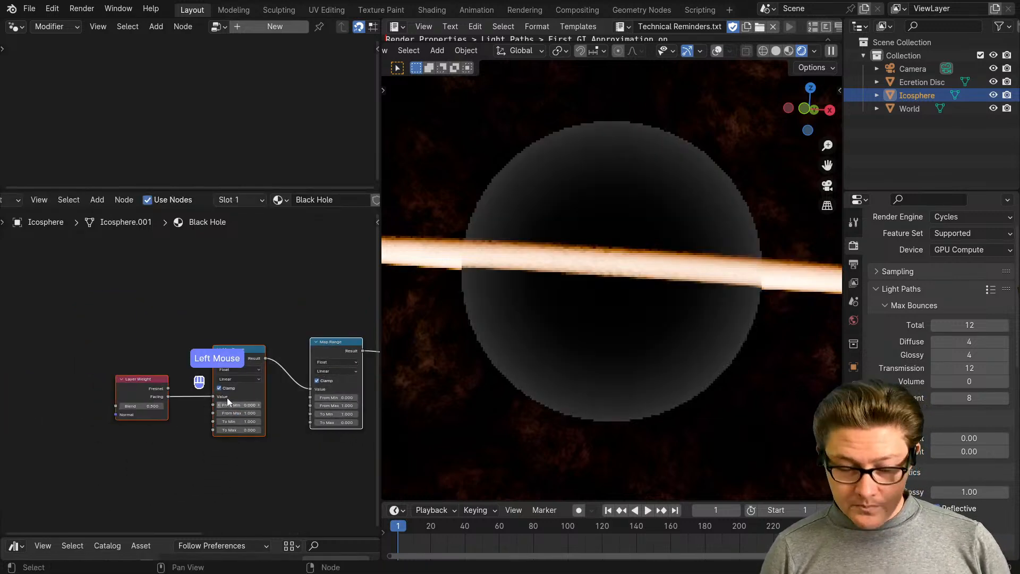
key(g)
click(151, 409)
scroll(216, 387, up, 1)
drag(222, 369, 231, 365)
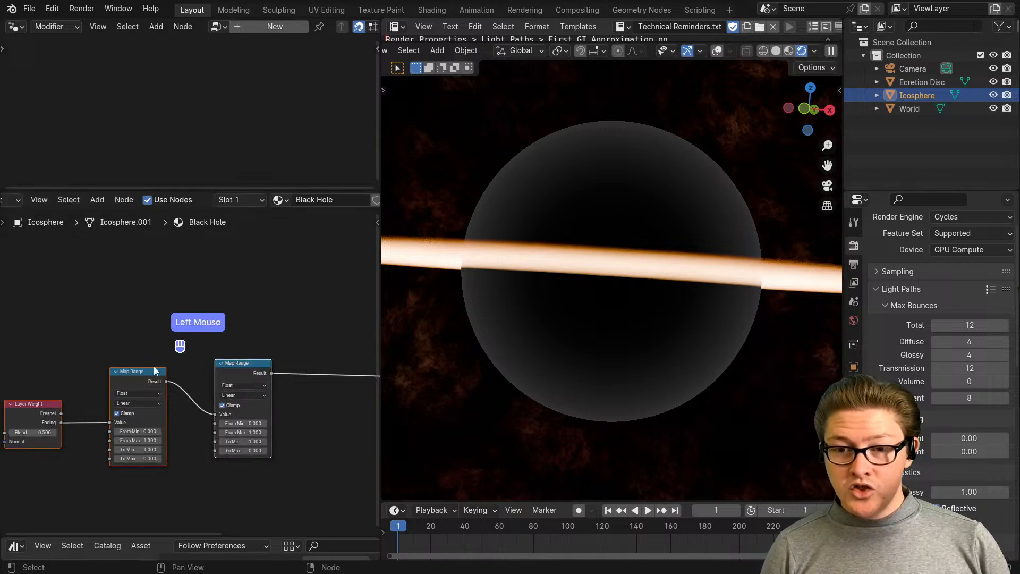
click(136, 371)
middle_drag(128, 376, 220, 351)
drag(250, 321, 134, 389)
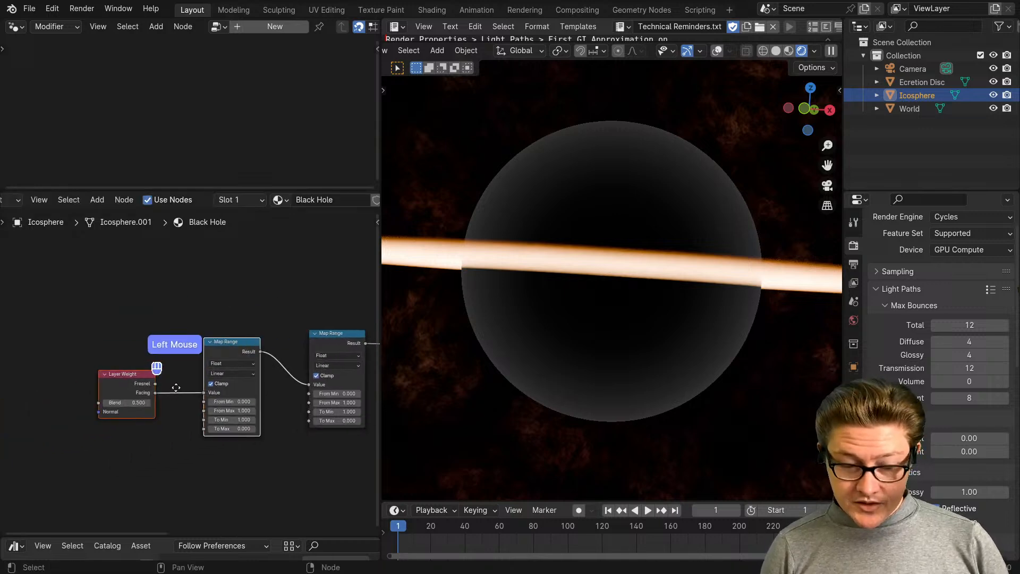
key(g)
click(99, 392)
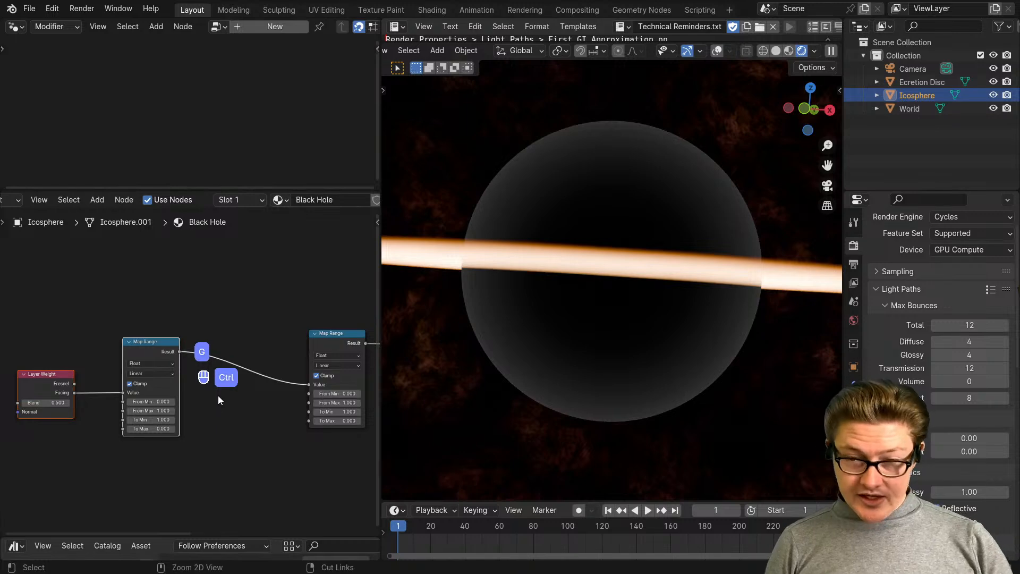
Add a Math node set to Power and insert it into the link between the two Map Range nodes
key(ctrl+m)
click(204, 391)
scroll(207, 391, up, 2)
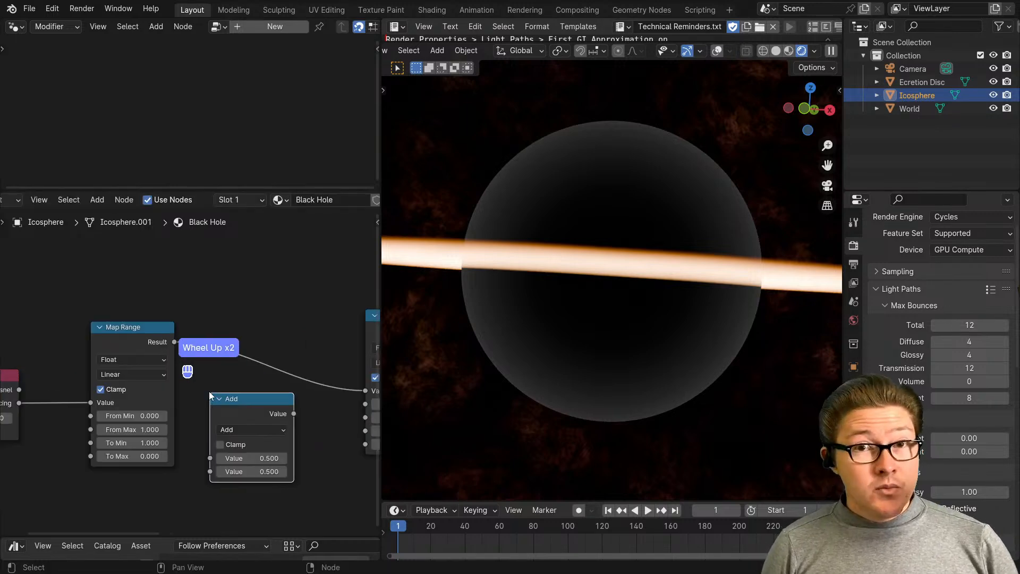
middle_drag(209, 391, 212, 385)
scroll(216, 390, up, 1)
click(217, 392)
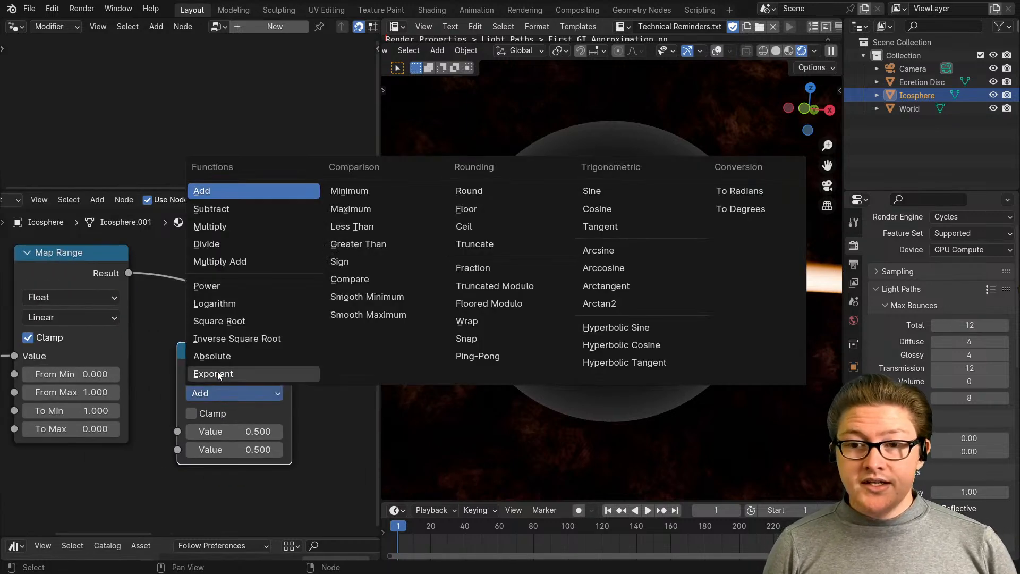
click(220, 291)
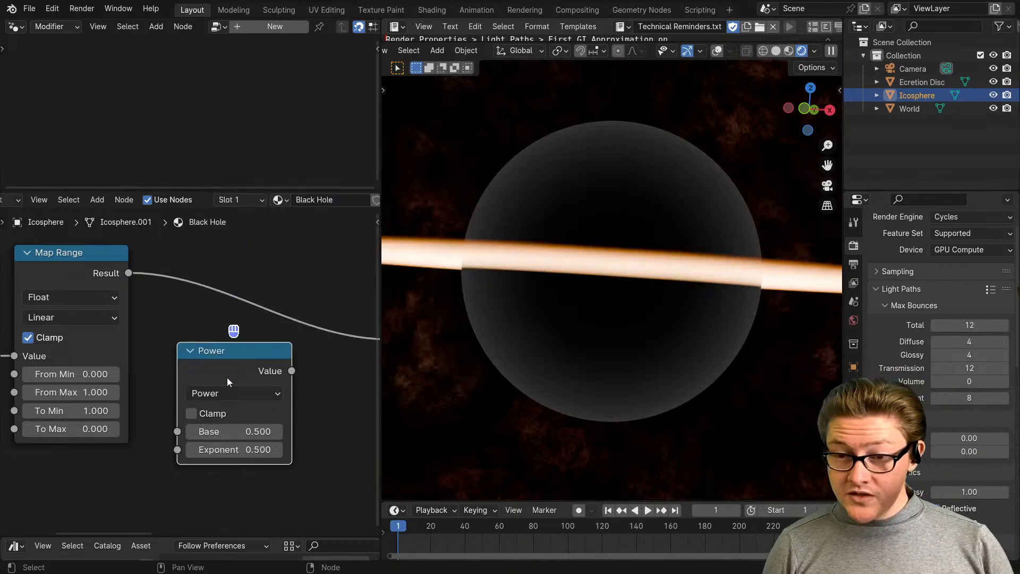
scroll(227, 377, down, 2)
drag(225, 382, 229, 321)
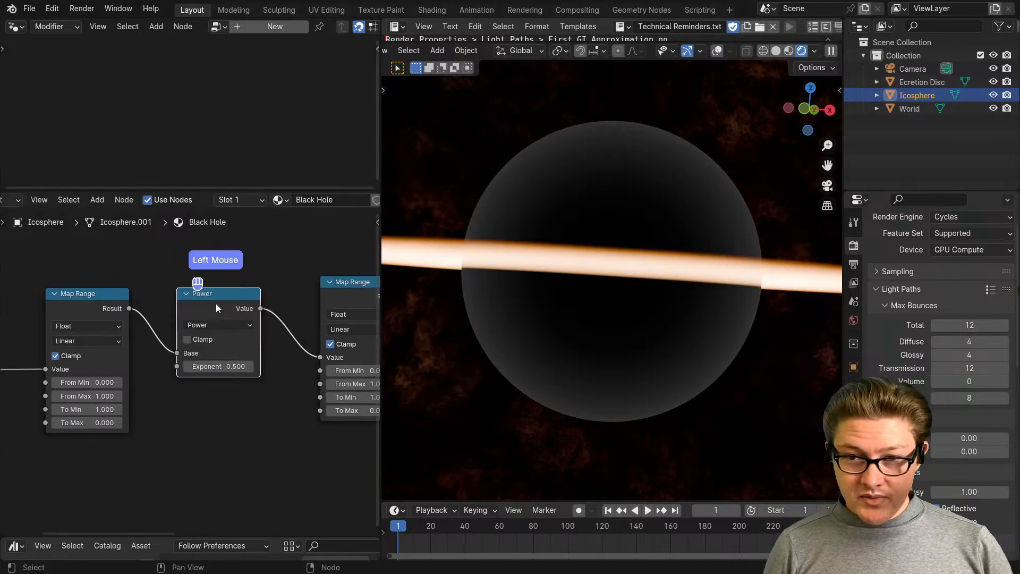
Set the Power node's Exponent to 8 and view the falloff on the sphere from above the disc
middle_drag(246, 340, 197, 371)
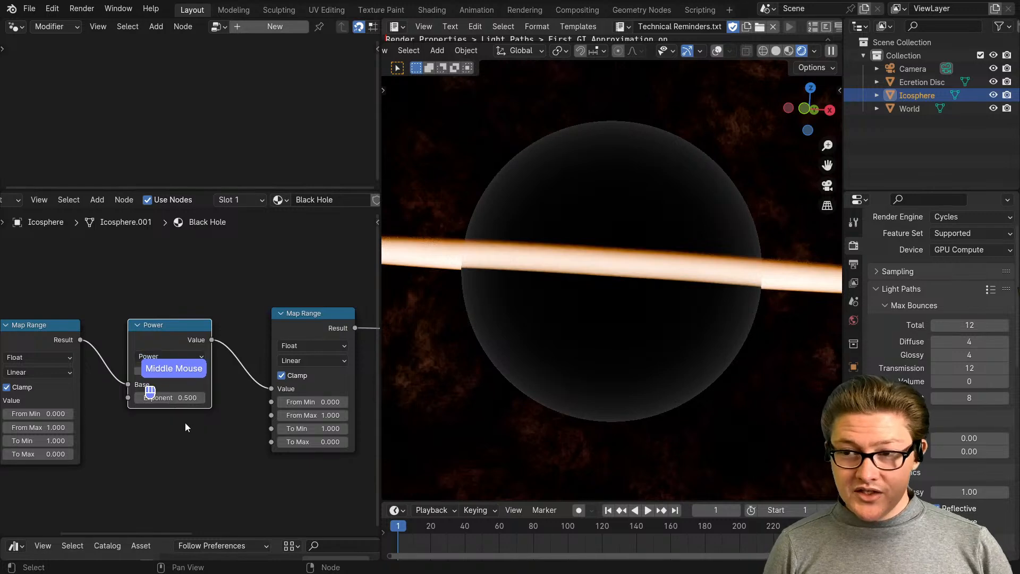
scroll(152, 433, up, 1)
scroll(150, 433, up, 2)
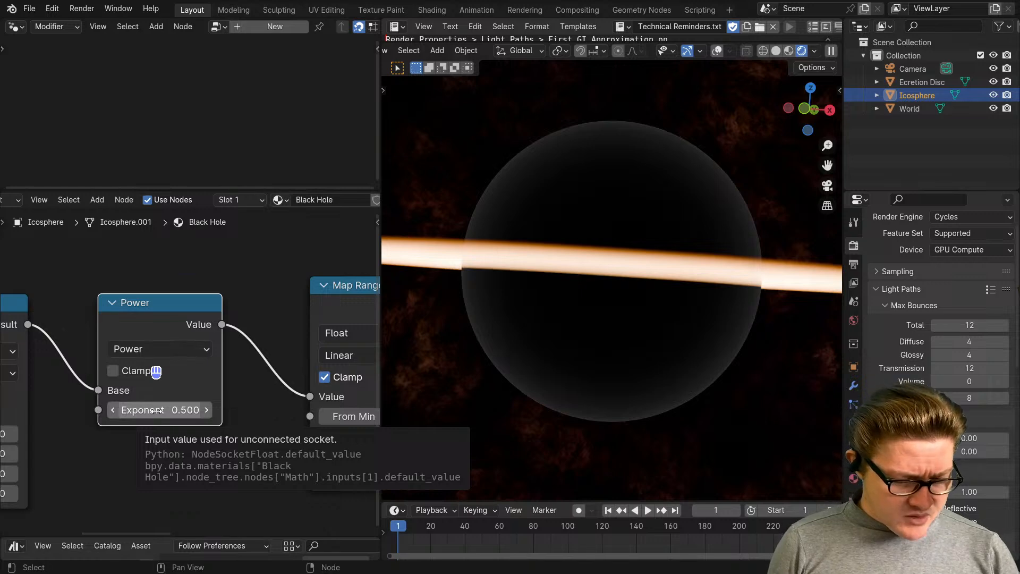
click(157, 410)
click(170, 454)
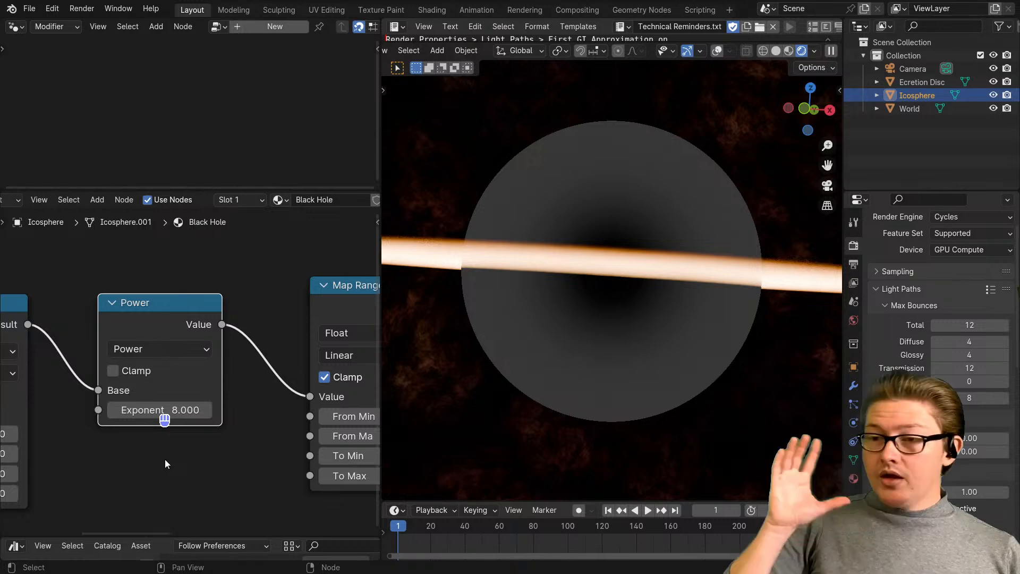
middle_drag(565, 346, 592, 392)
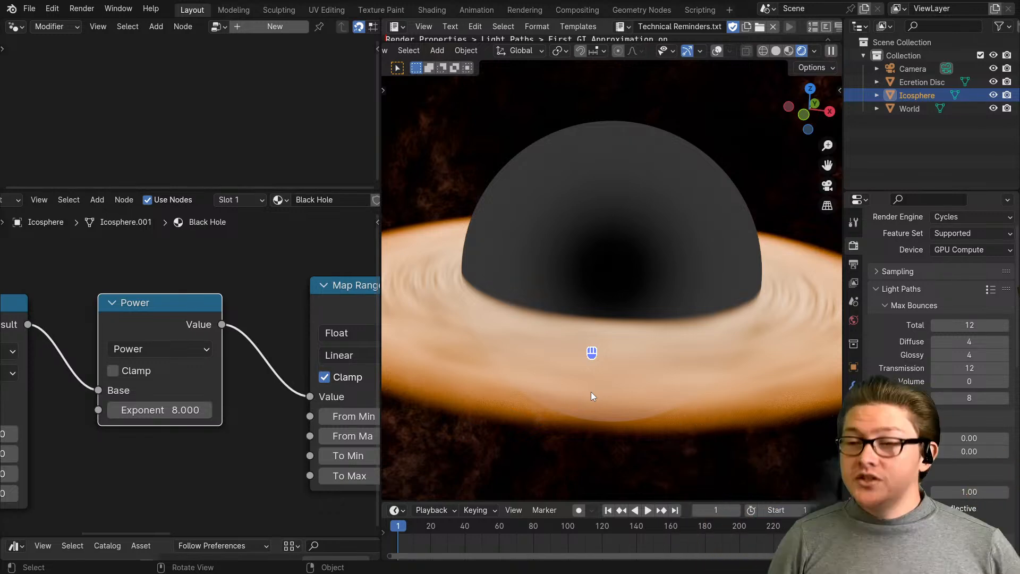
Add another Math node beyond the second Map Range node and set its operation to Divide
scroll(175, 388, down, 2)
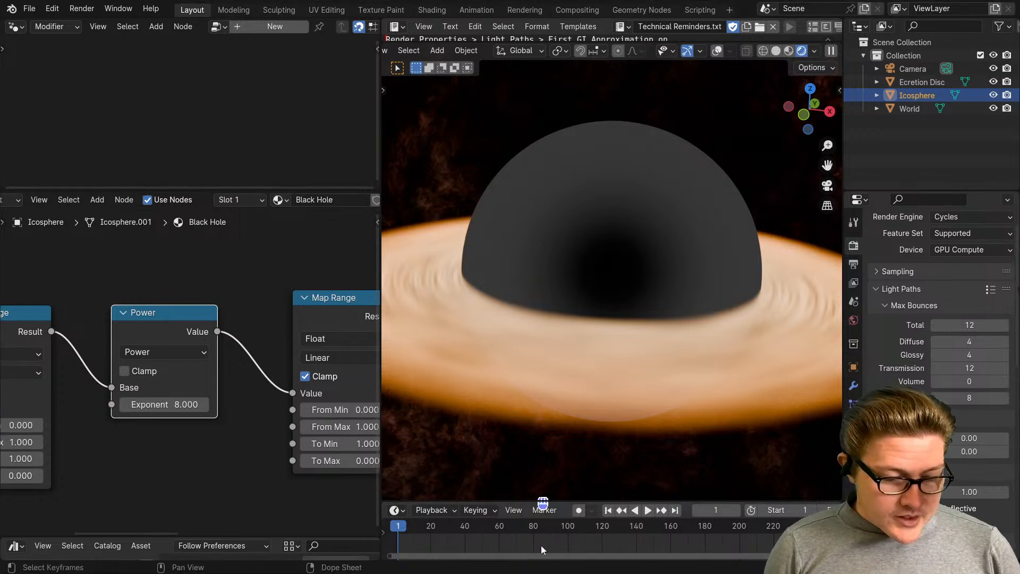
scroll(231, 418, down, 2)
middle_drag(277, 409, 157, 411)
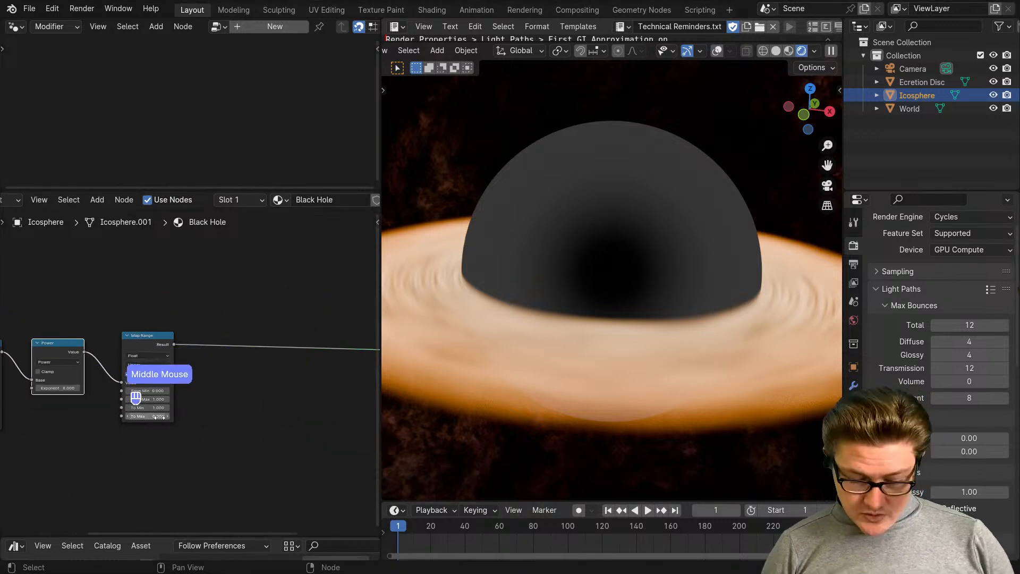
scroll(215, 412, up, 2)
middle_drag(228, 406, 189, 407)
key(ctrl+m)
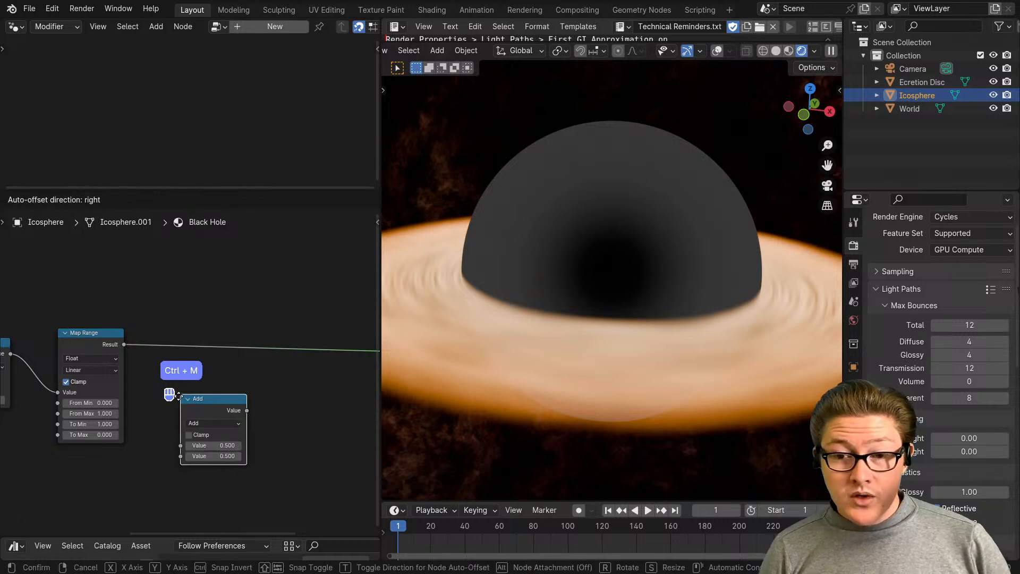
click(180, 374)
scroll(192, 373, up, 1)
mouse_move(215, 403)
mouse_down()
mouse_move(180, 375)
mouse_move(212, 405)
mouse_up()
middle_drag(213, 405, 184, 410)
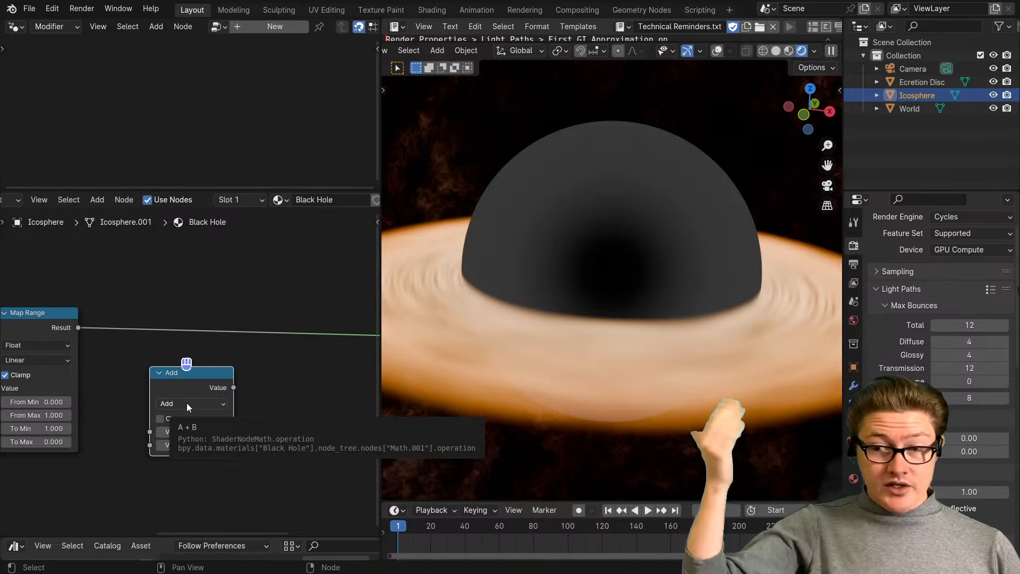
click(189, 404)
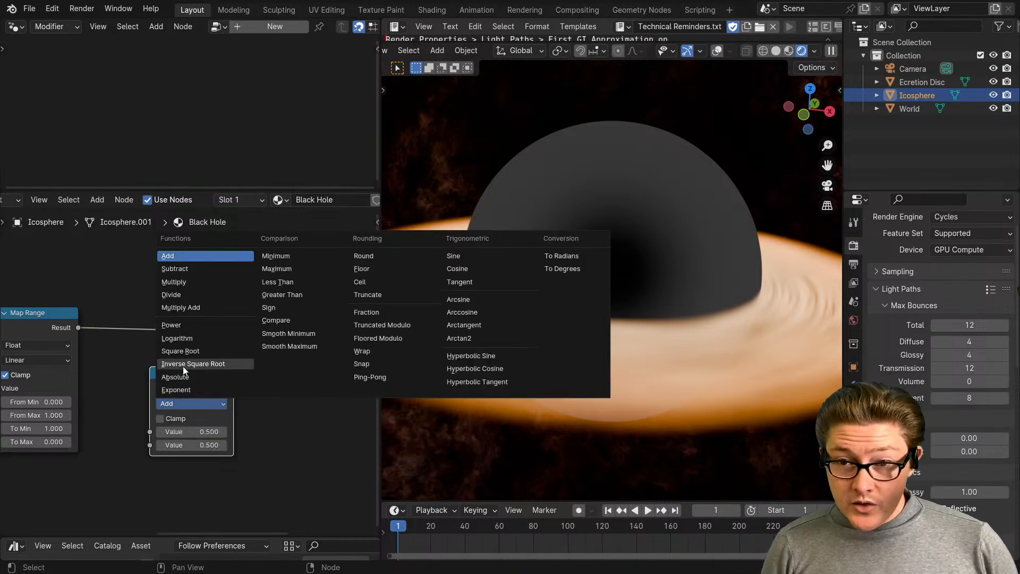
click(172, 295)
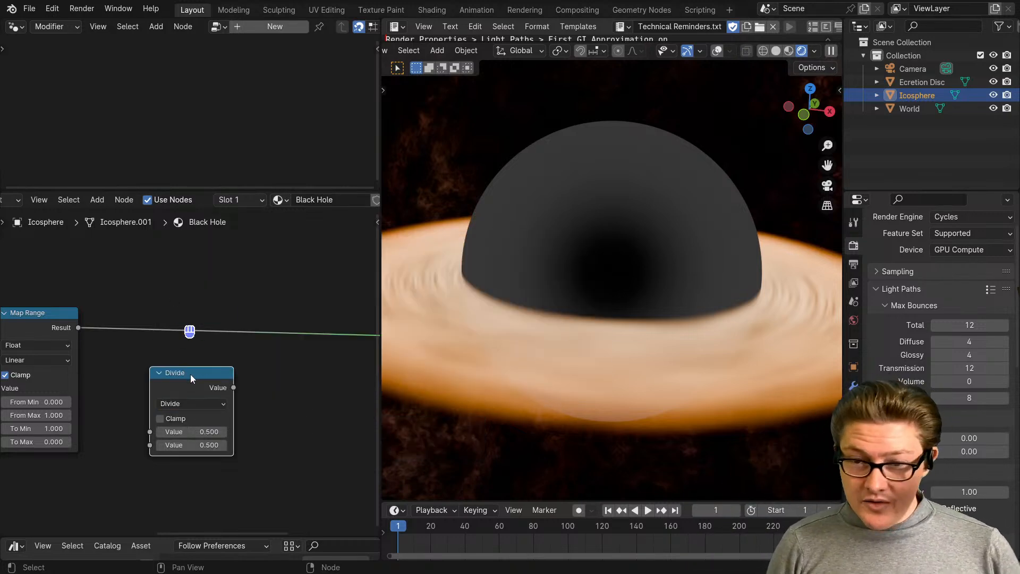
Insert the Divide node after the second Map Range, move the incoming link to its second Value and set its first Value to 1
drag(194, 375, 215, 285)
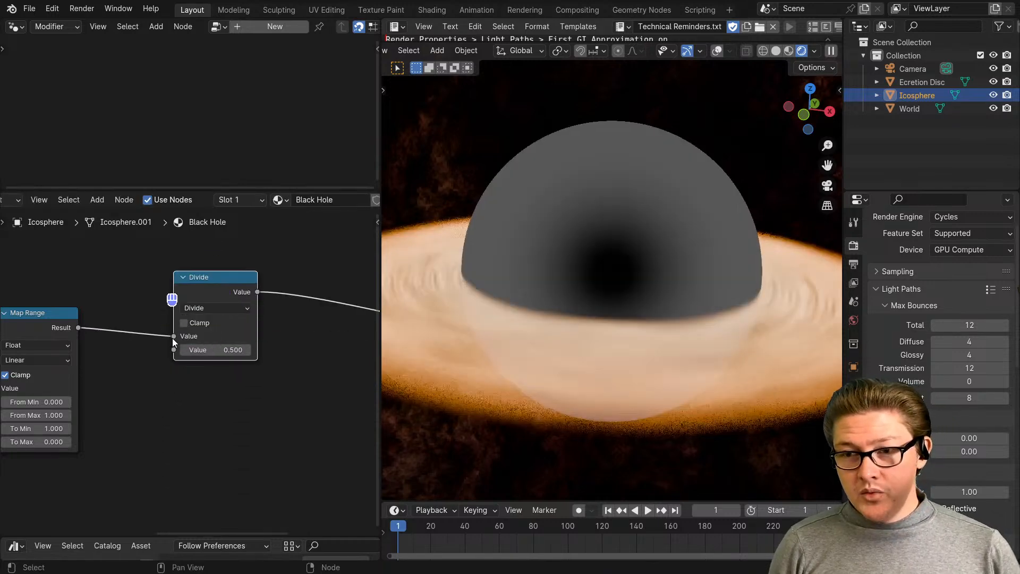
mouse_move(173, 337)
mouse_down()
mouse_move(148, 353)
mouse_move(180, 350)
mouse_up()
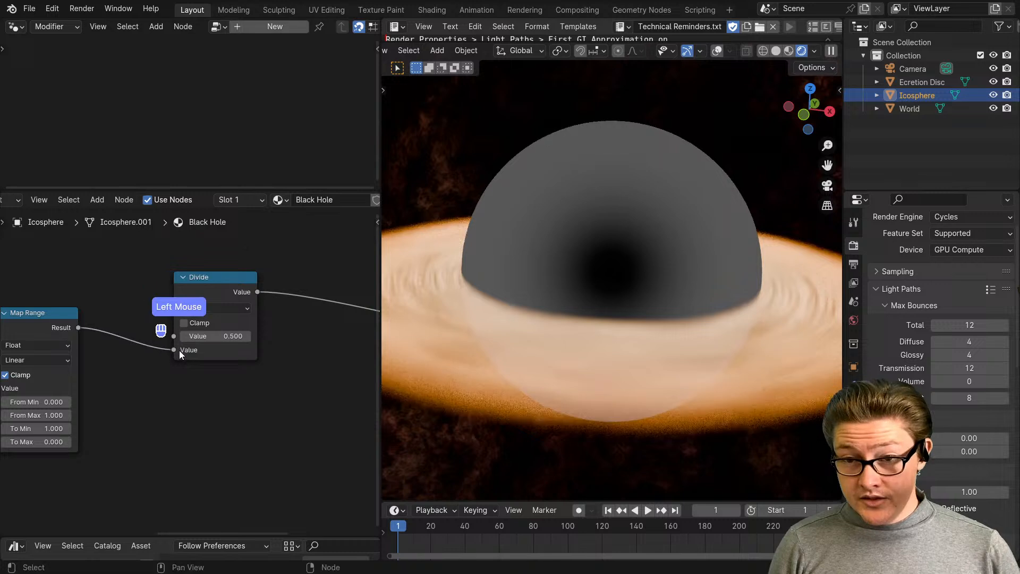
click(215, 336)
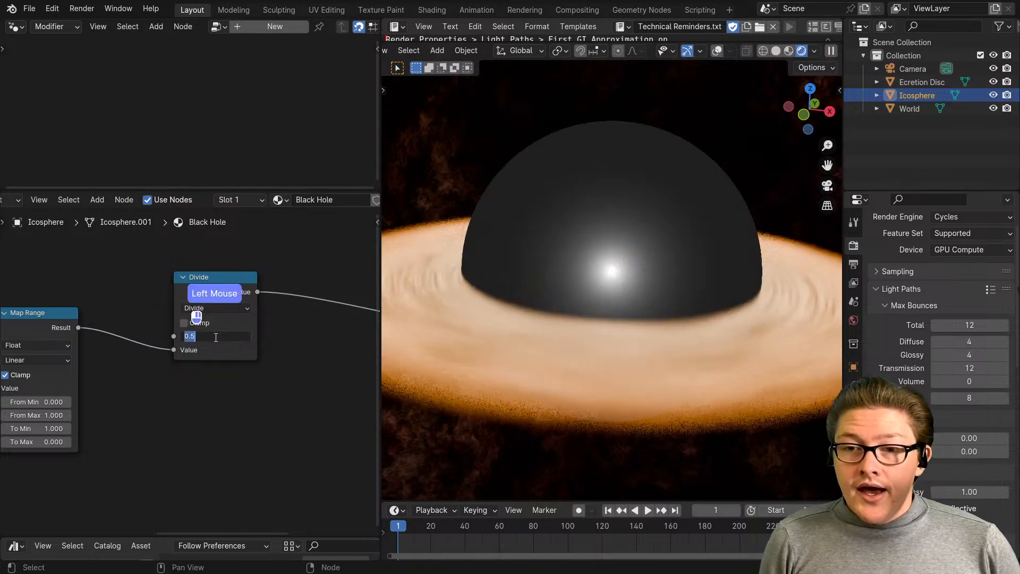
click(224, 398)
middle_drag(206, 397, 249, 409)
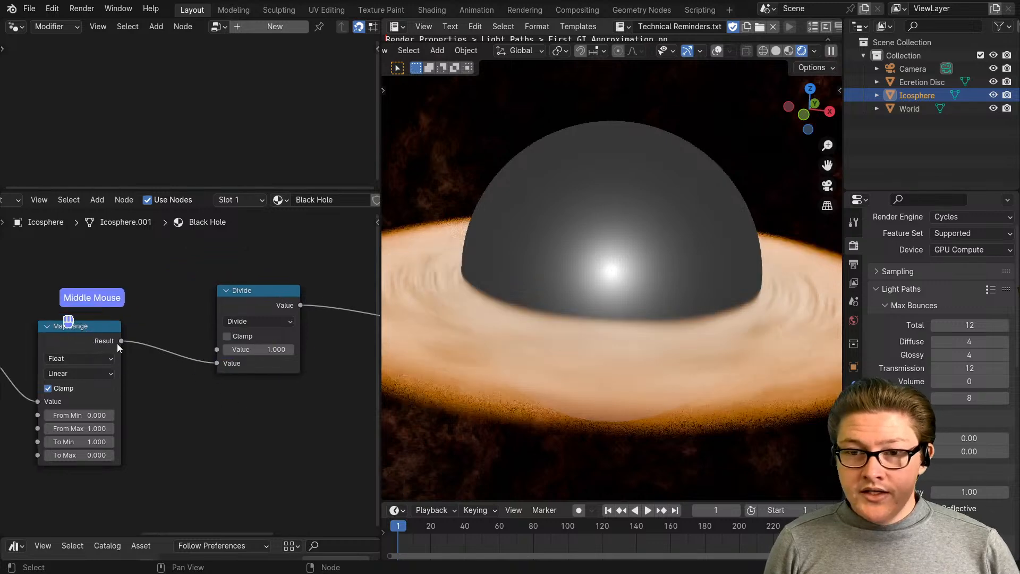
middle_click(632, 279)
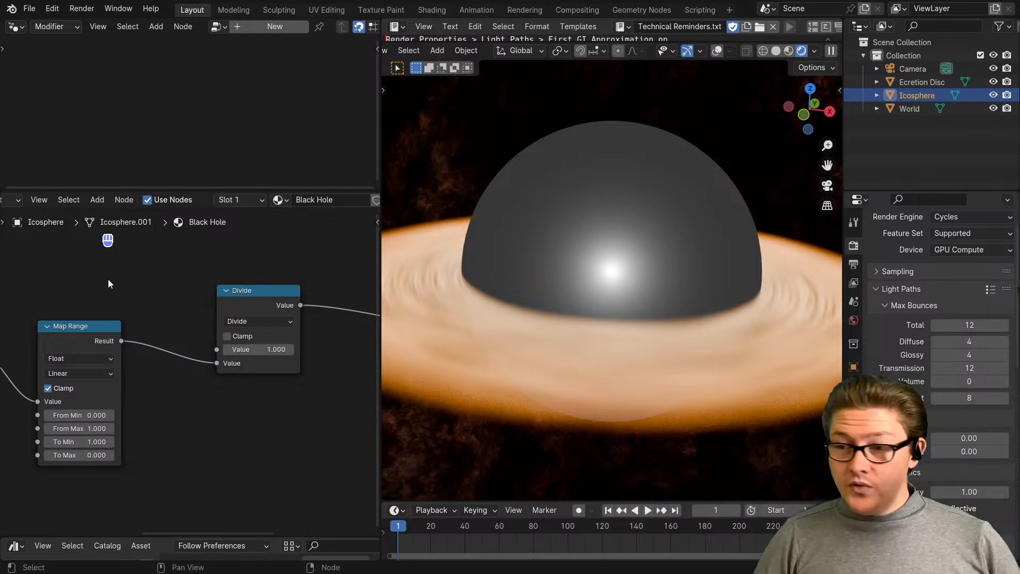
Tidy the node chain by moving the Divide node beside the second Map Range and shifting both closer to the Power node
scroll(178, 339, down, 4)
scroll(176, 393, up, 1)
middle_drag(177, 394, 254, 372)
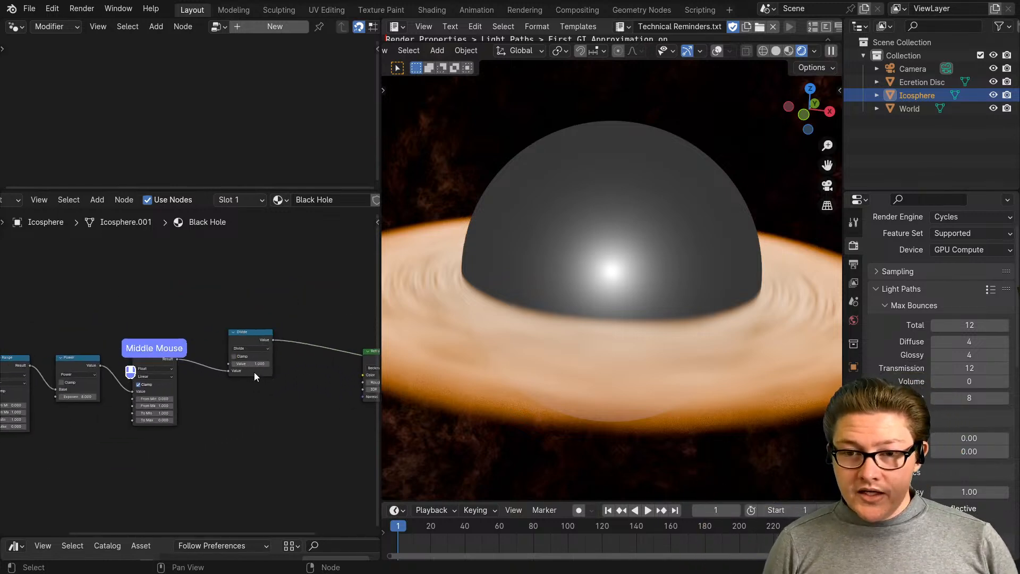
drag(249, 339, 209, 360)
middle_drag(209, 359, 273, 347)
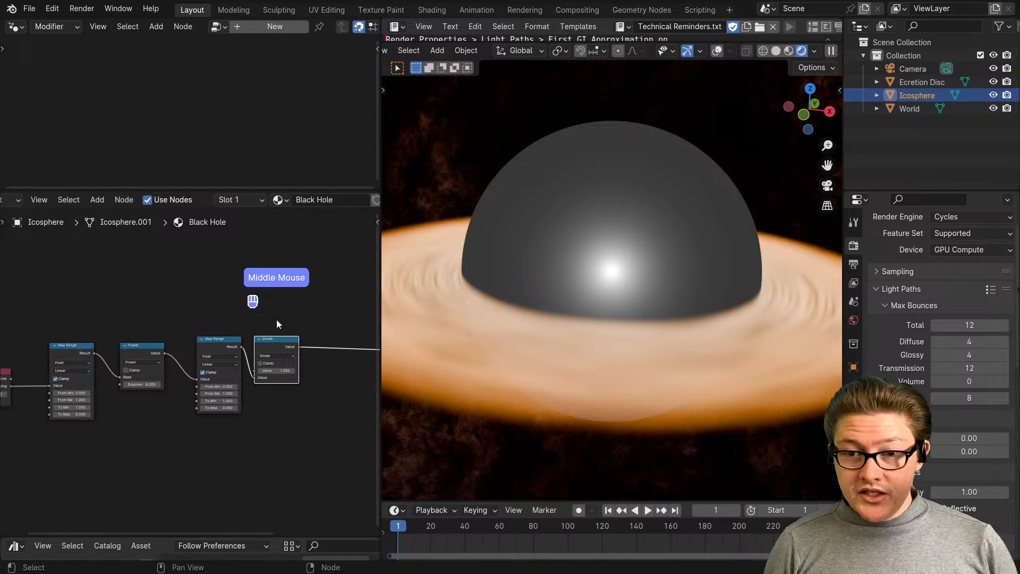
drag(276, 320, 215, 352)
key(g)
click(193, 353)
key(g)
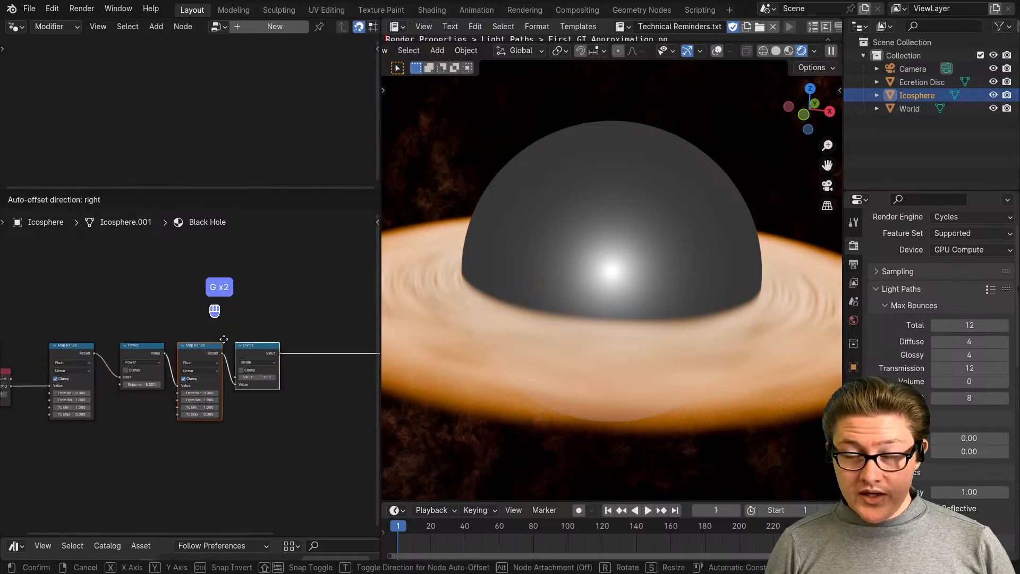
click(220, 337)
Connect the Refraction BSDF to the Material Output's Surface input in place of the falloff preview
middle_drag(324, 341, 223, 349)
middle_drag(279, 351, 188, 364)
scroll(189, 365, up, 4)
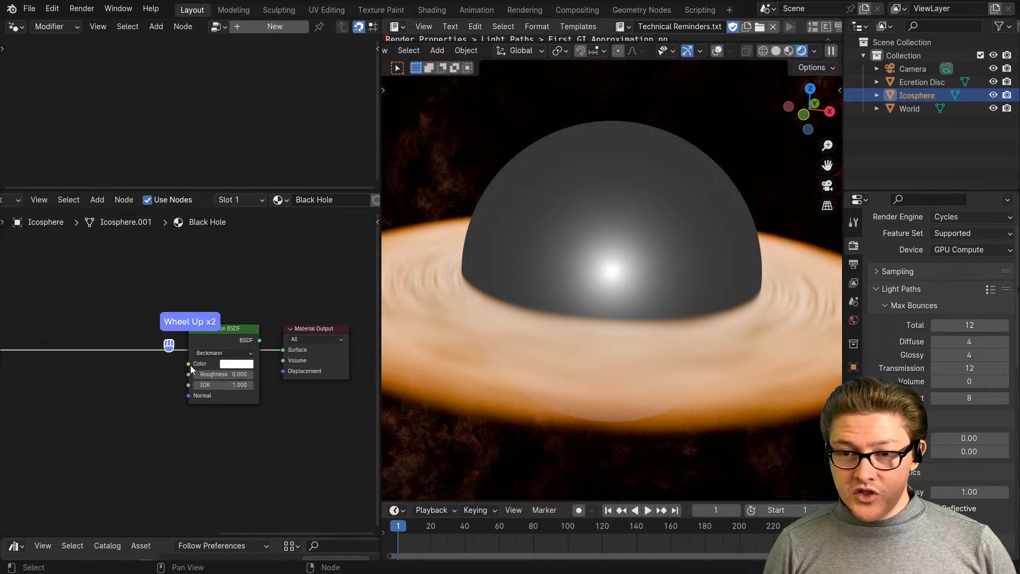
ctrl+shift+click(233, 329)
scroll(107, 365, down, 2)
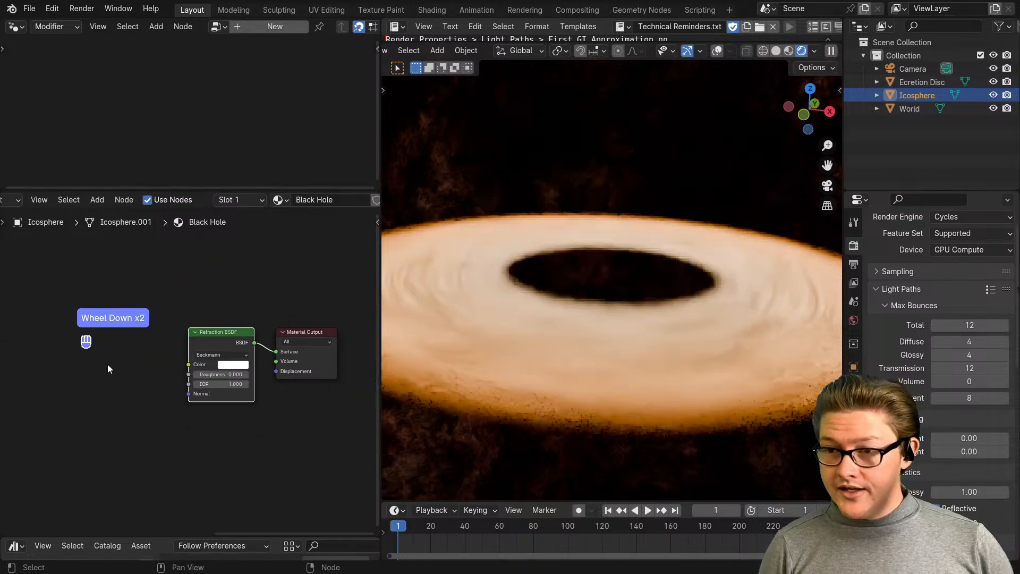
Link the Divide node's Value output to the IOR input of the Refraction BSDF
middle_drag(107, 365, 205, 374)
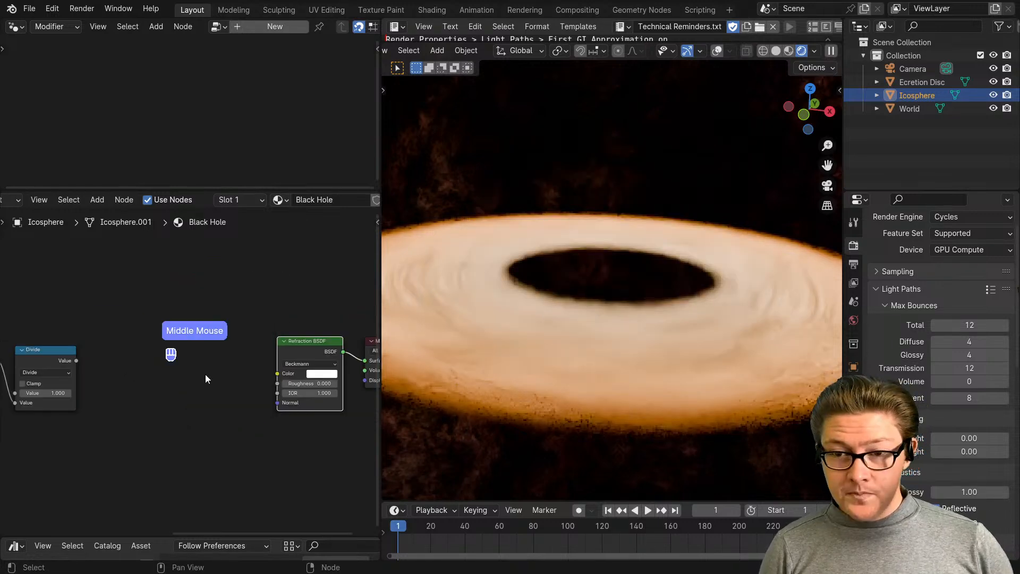
click(76, 363)
drag(139, 414, 275, 394)
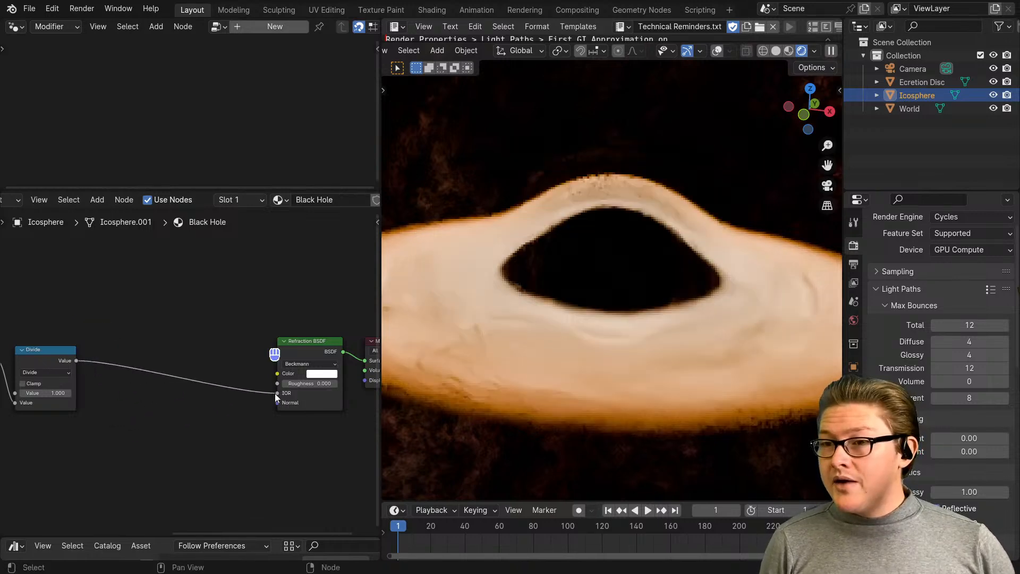
Examine how the refraction bends the accretion disc when viewed edge-on and from above
middle_drag(611, 386, 569, 340)
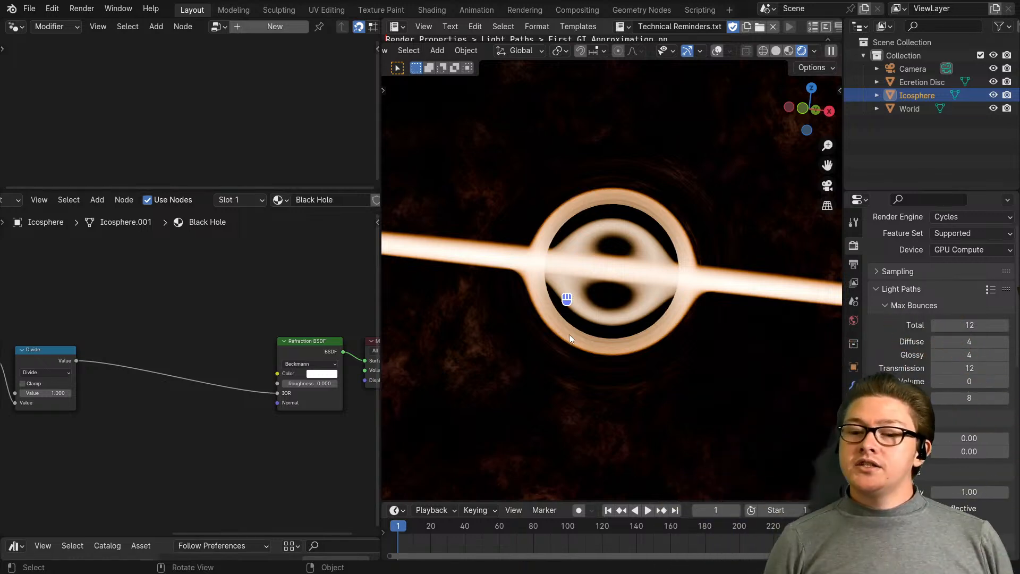
alt+scroll(573, 301, down, 1)
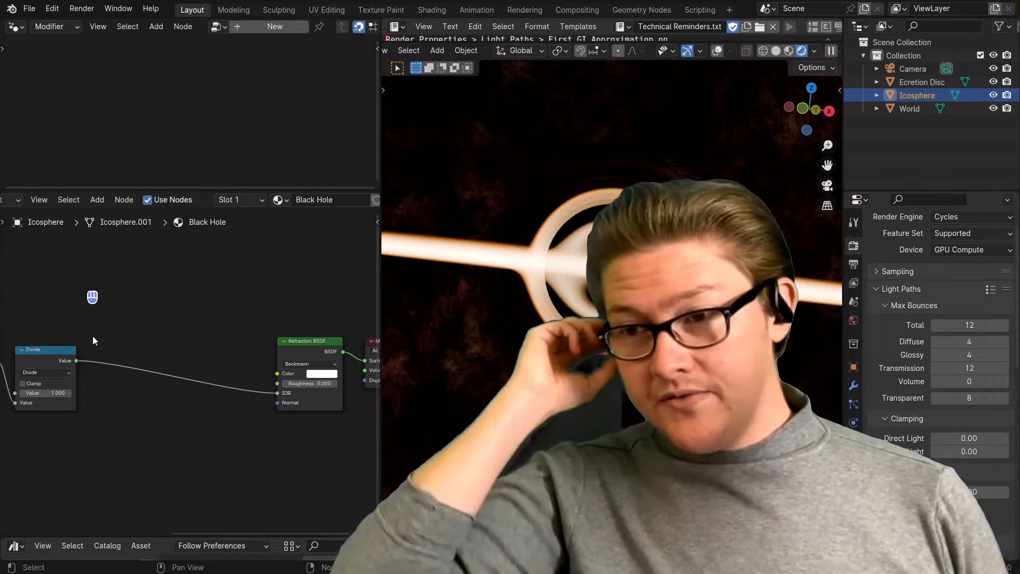
scroll(97, 337, down, 1)
scroll(601, 356, down, 1)
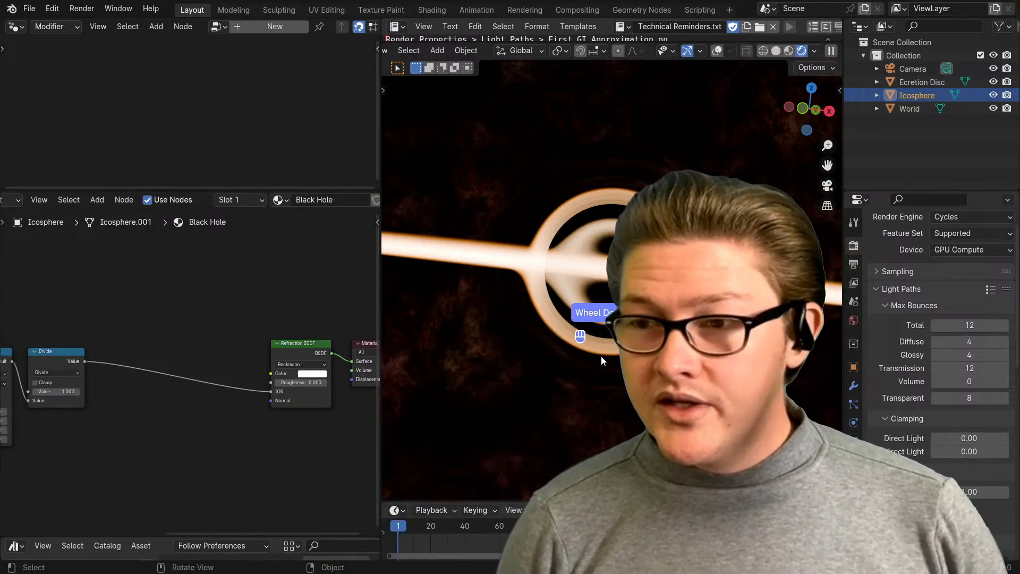
middle_drag(640, 298, 605, 343)
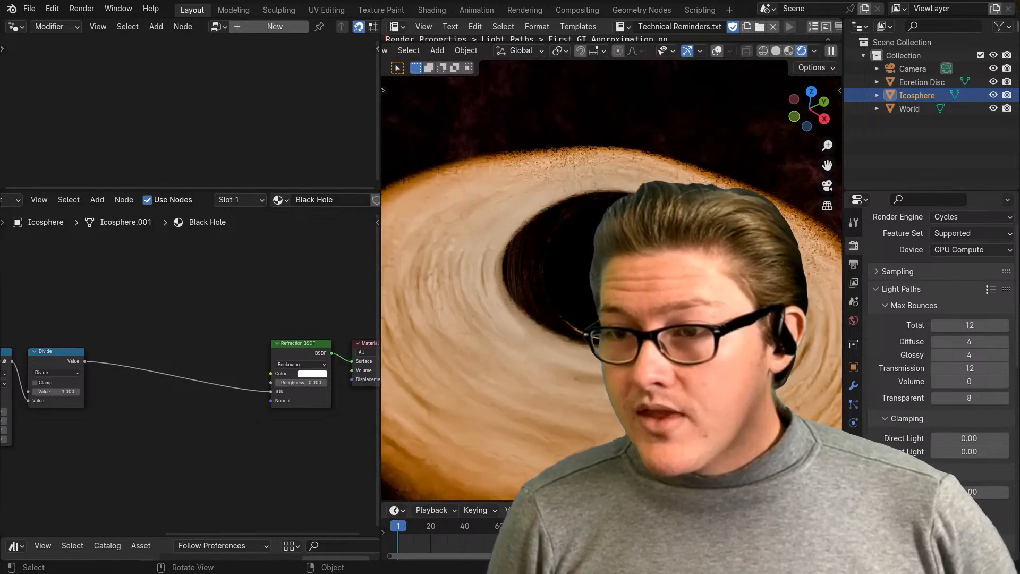
scroll(605, 343, down, 2)
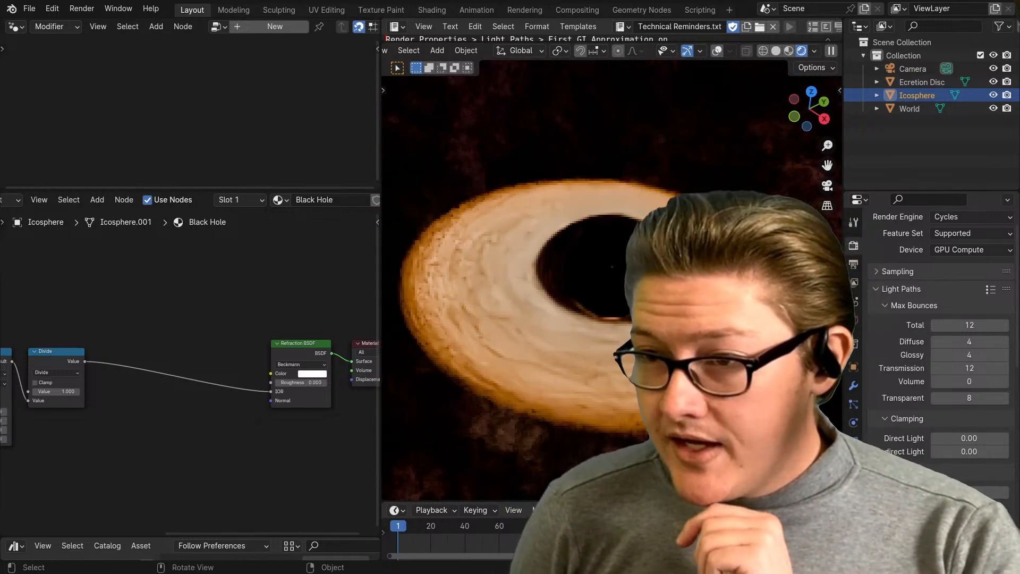
Set the Subtract node's value to 0.300 in the Ecretion Disc material to shrink the disc's inner hole
click(595, 348)
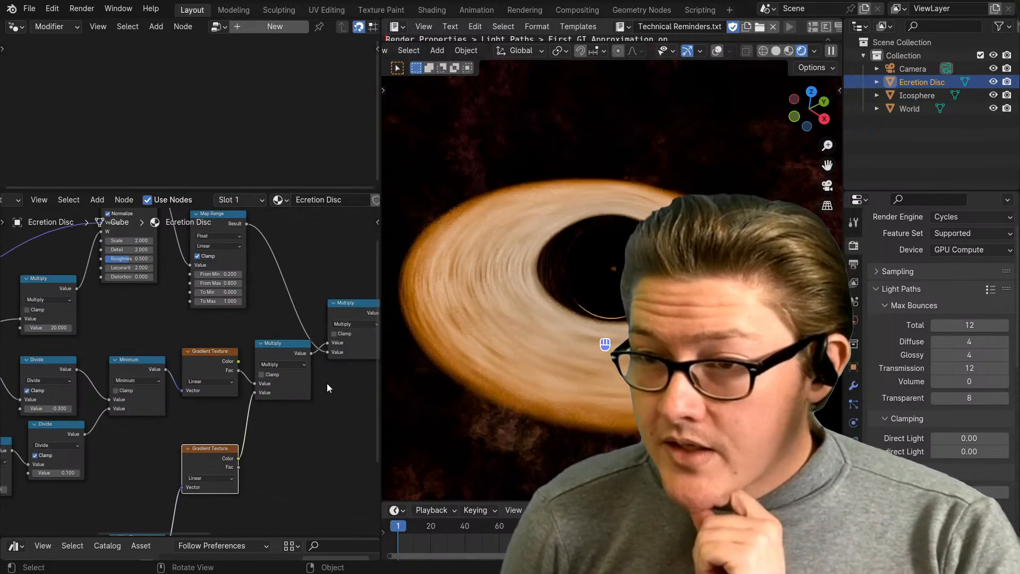
scroll(224, 419, down, 4)
middle_drag(148, 447, 212, 421)
scroll(215, 420, up, 5)
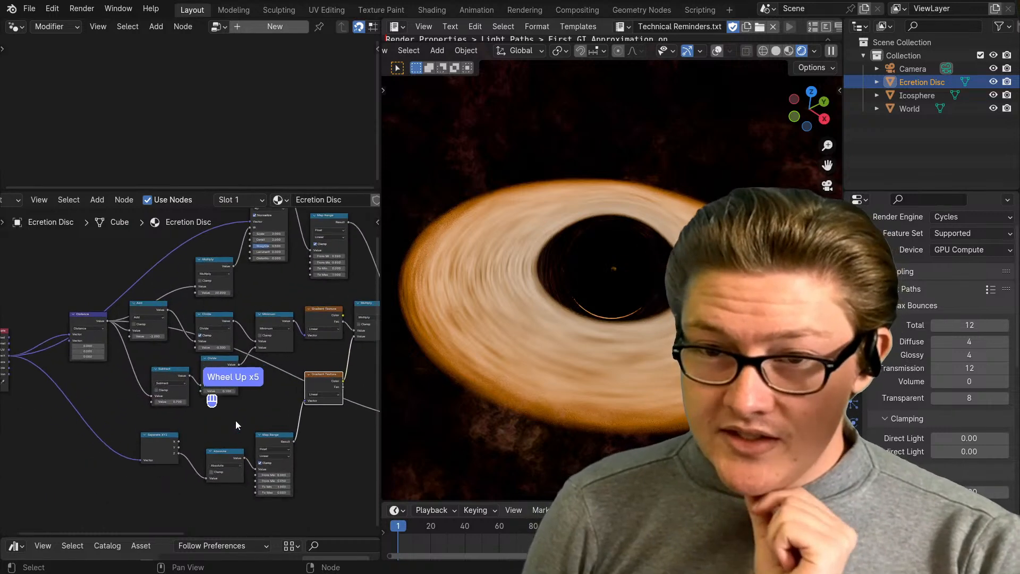
scroll(236, 422, up, 5)
middle_drag(155, 345, 195, 379)
scroll(174, 385, up, 2)
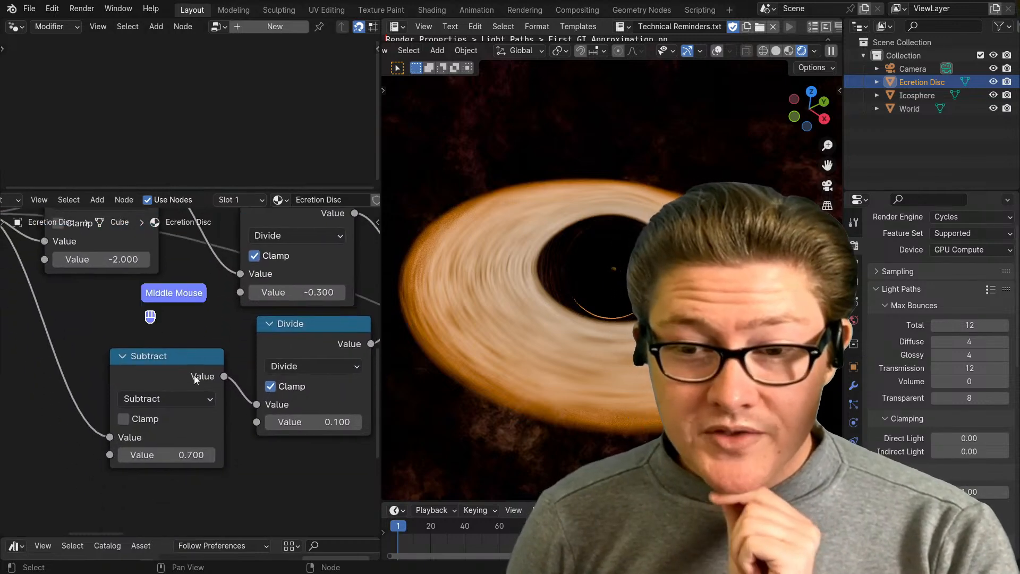
scroll(610, 349, up, 3)
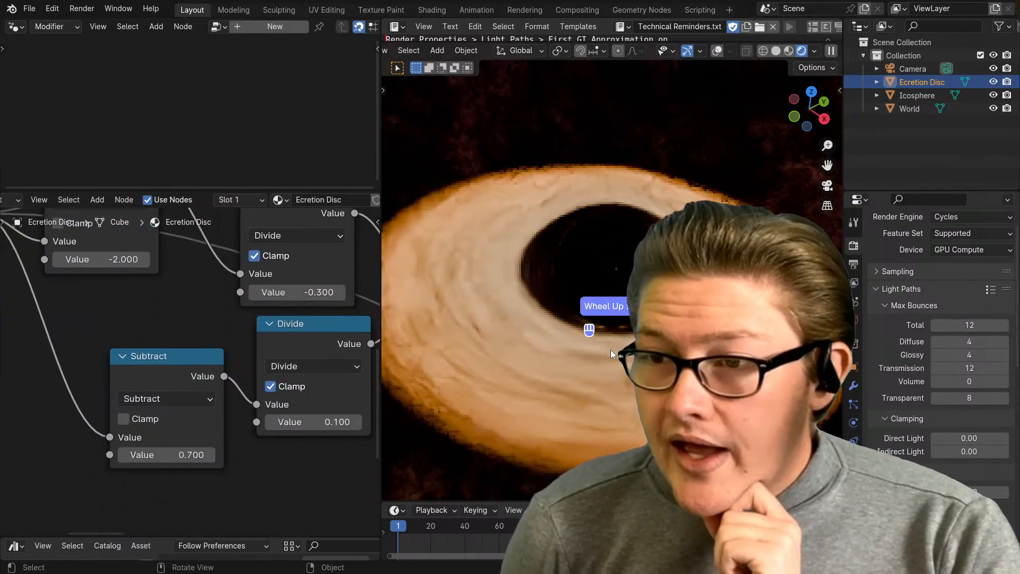
scroll(610, 349, up, 4)
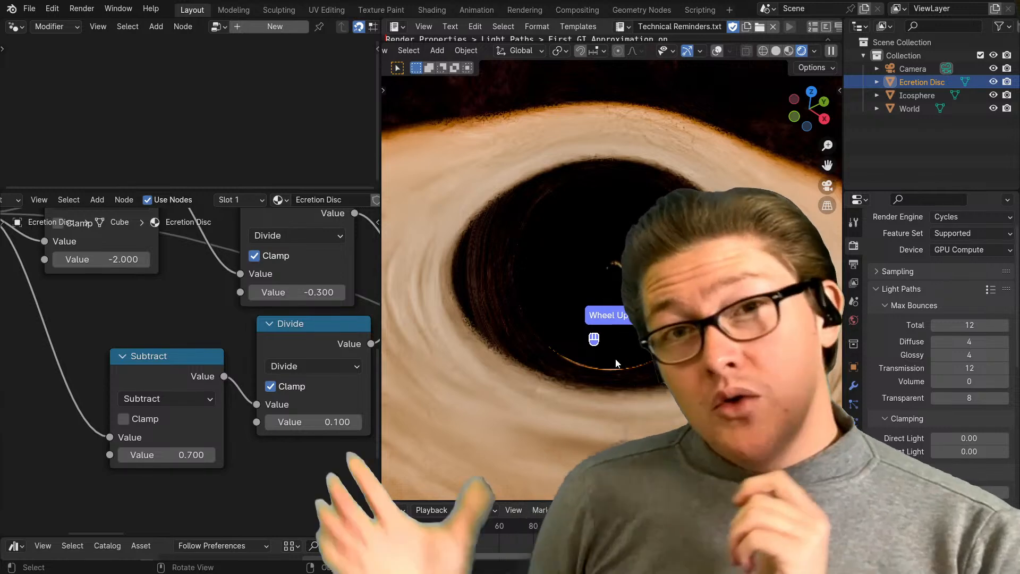
middle_drag(617, 365, 577, 366)
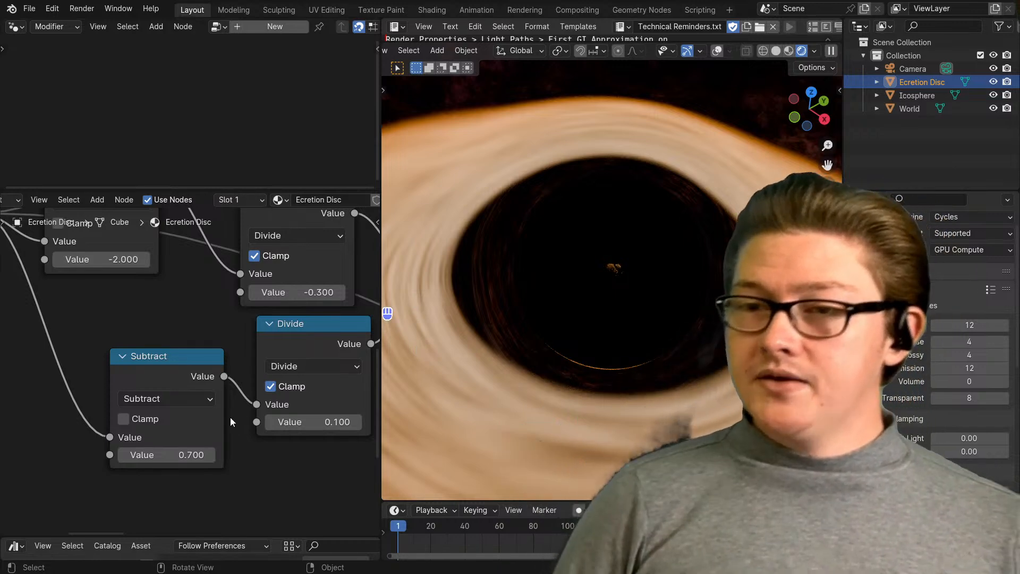
click(123, 456)
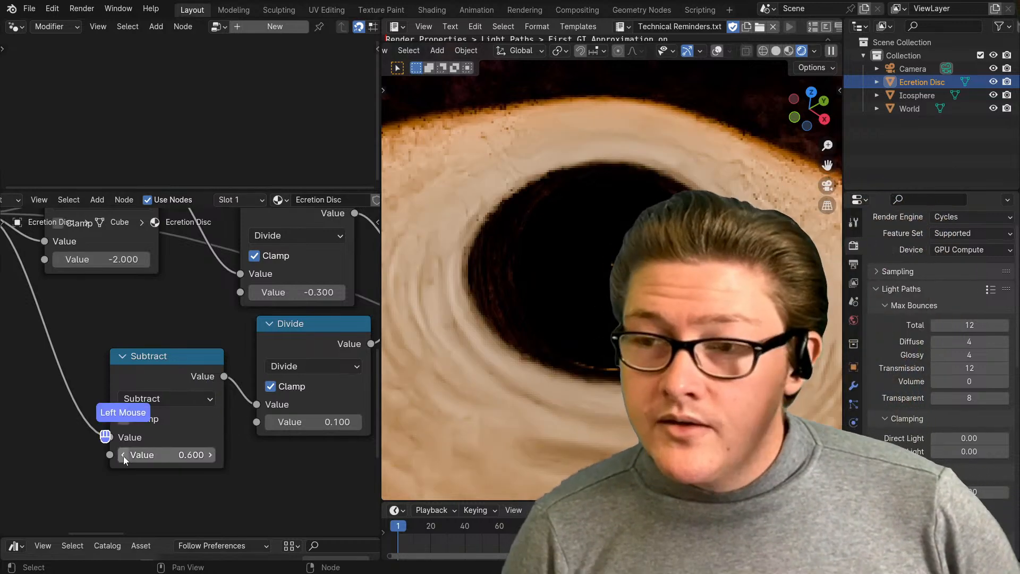
click(123, 456)
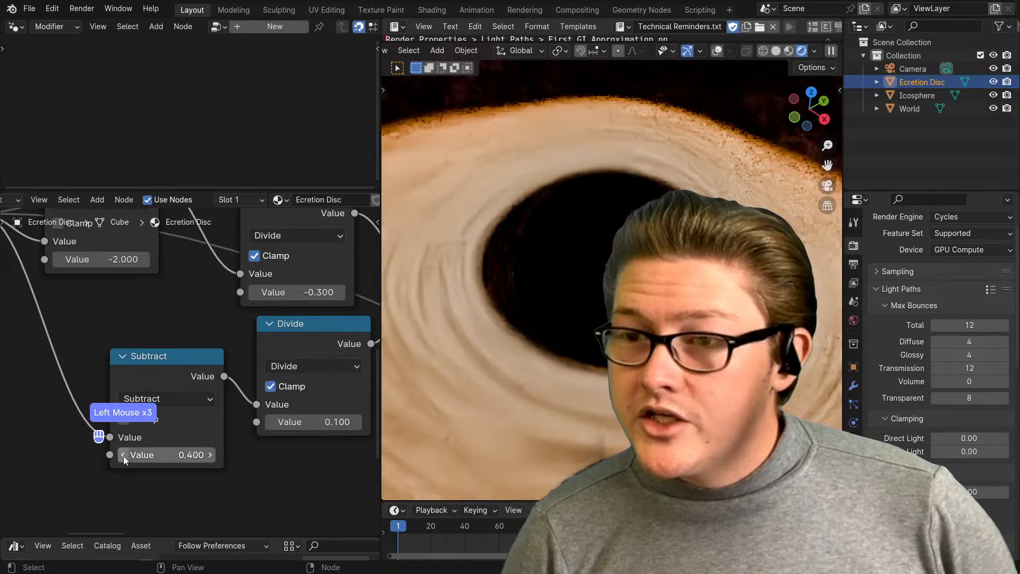
click(123, 456)
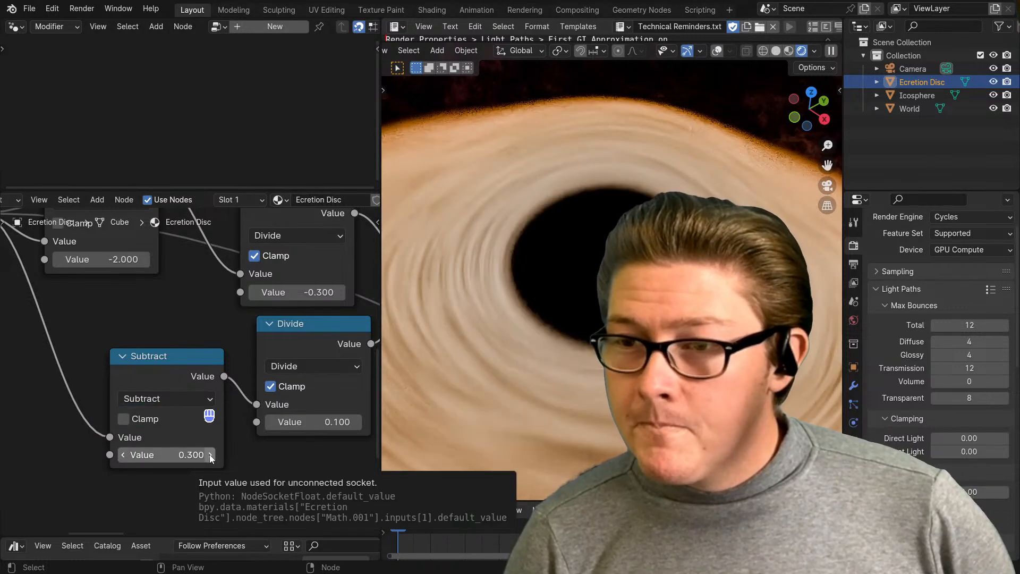
Set the Add node's value to -1.300 in the Ecretion Disc material and check the disc's outer size edge-on
scroll(190, 372, down, 2)
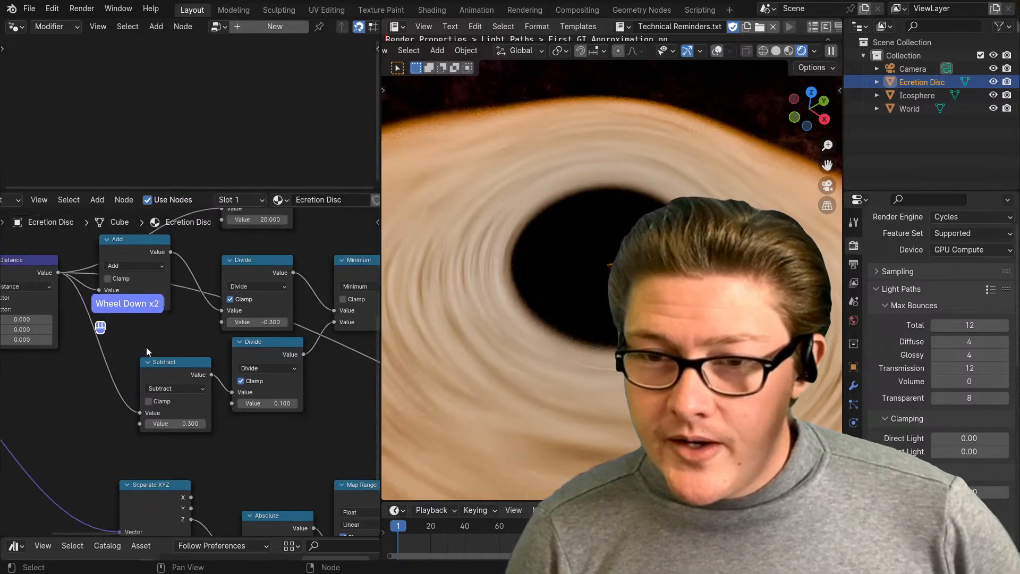
scroll(575, 347, down, 2)
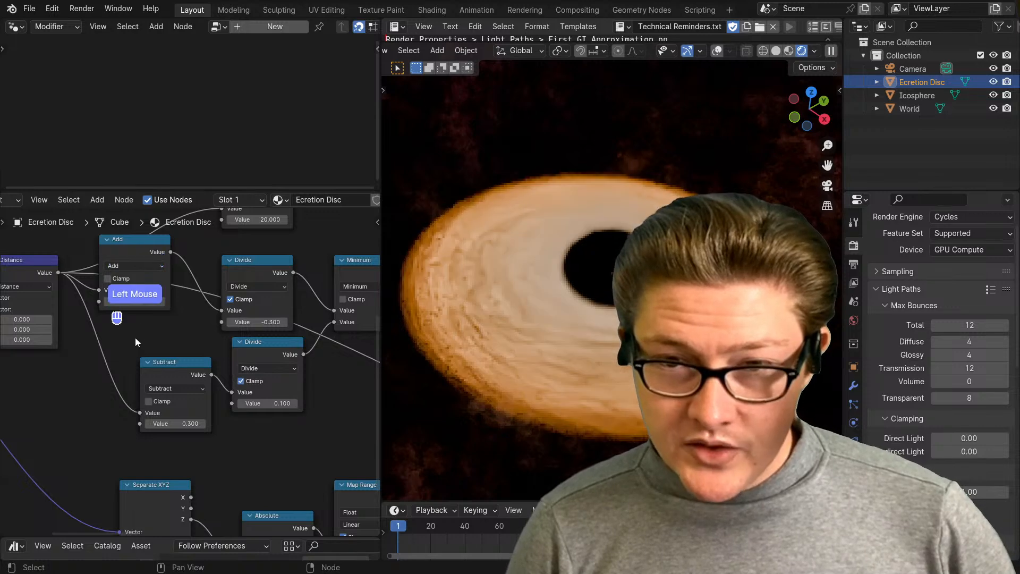
middle_drag(112, 315, 202, 323)
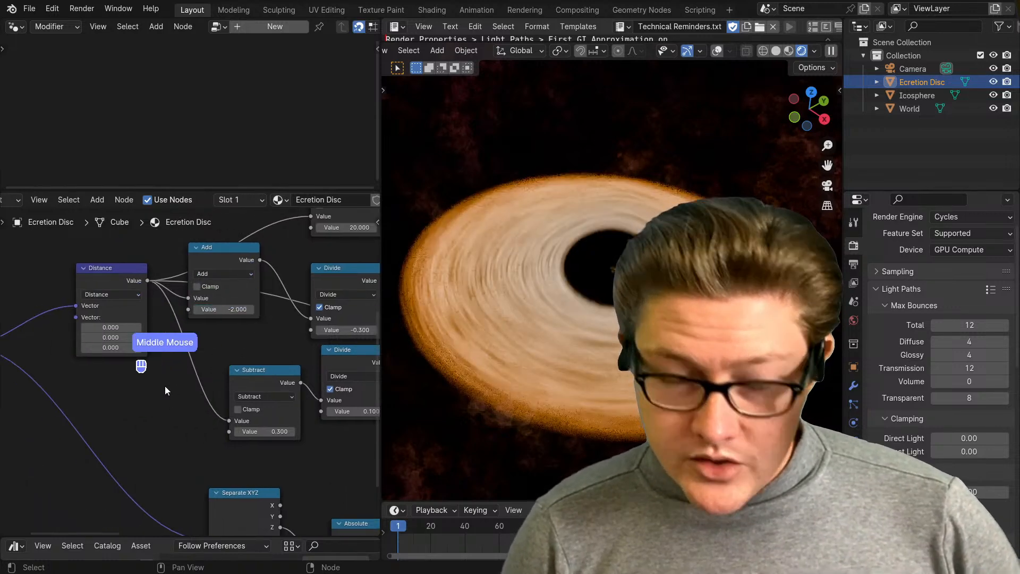
drag(216, 305, 229, 306)
scroll(228, 342, up, 7)
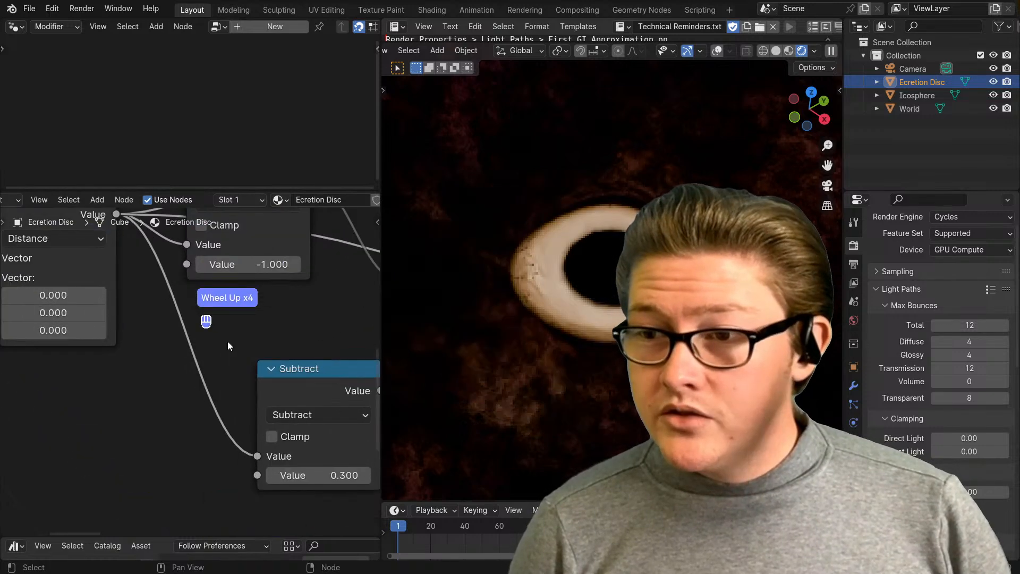
middle_drag(228, 342, 188, 410)
click(157, 334)
click(157, 333)
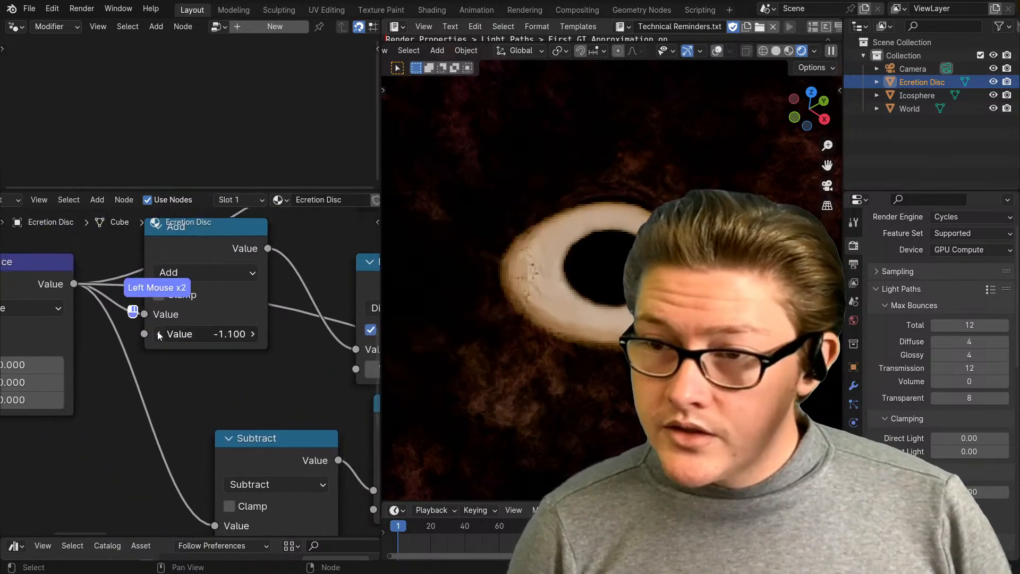
click(157, 334)
middle_drag(537, 354, 599, 309)
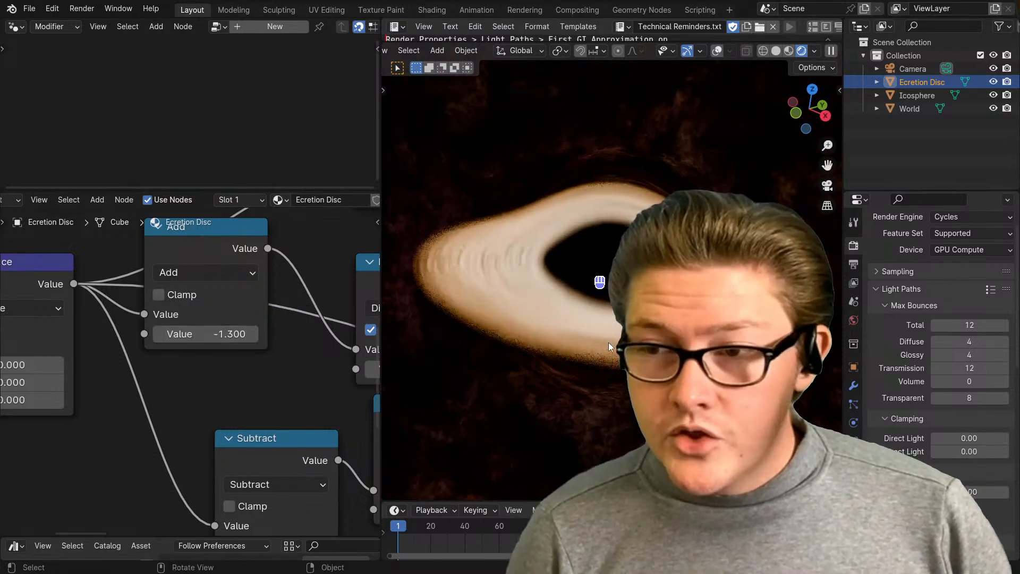
middle_drag(608, 342, 641, 297)
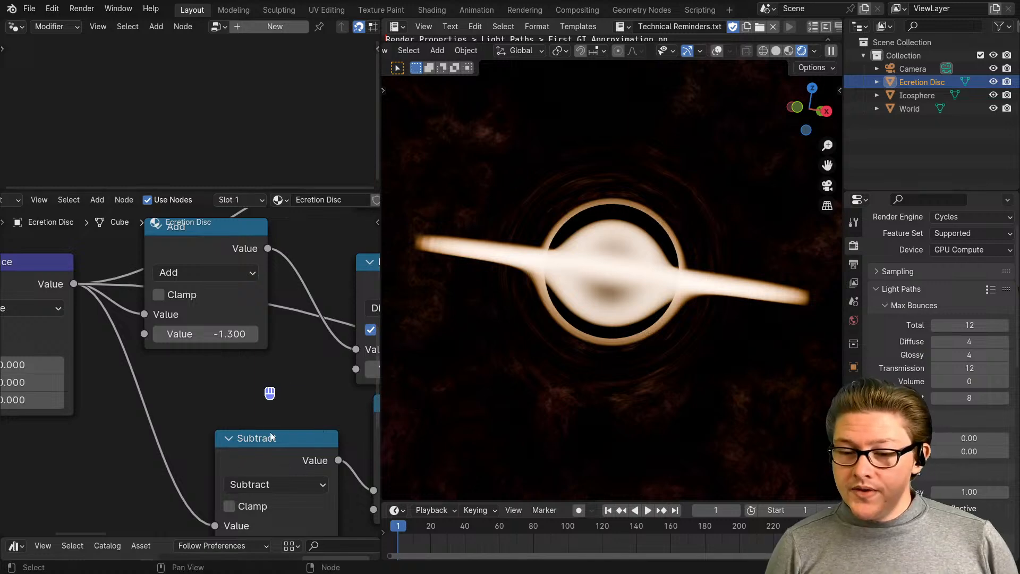
Thin the accretion disc by setting From Max to 0.010 on the Map Range node fed by the Absolute node
scroll(201, 438, down, 3)
scroll(250, 441, down, 2)
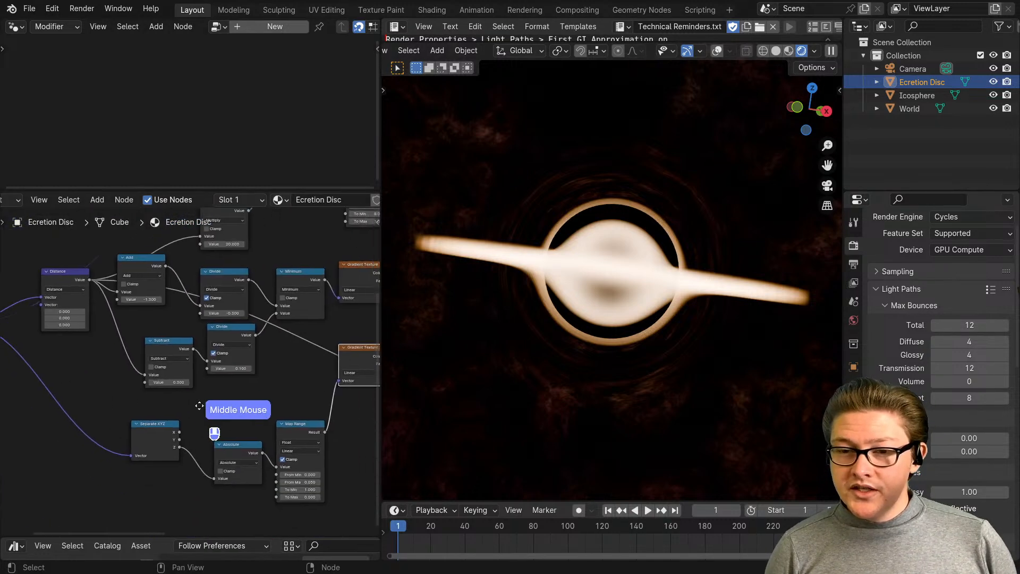
scroll(270, 434, up, 4)
middle_drag(278, 461, 271, 455)
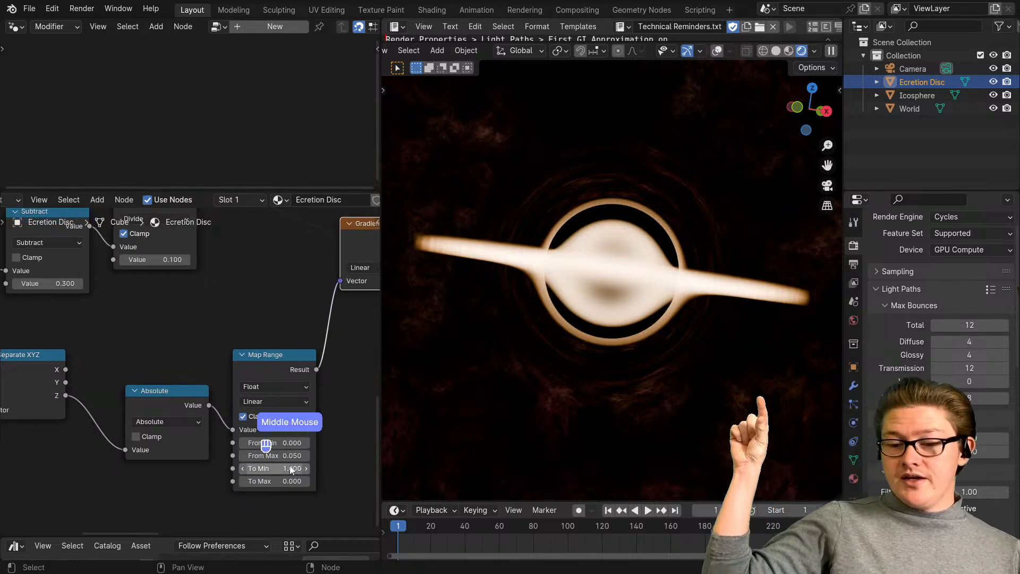
scroll(247, 449, down, 4)
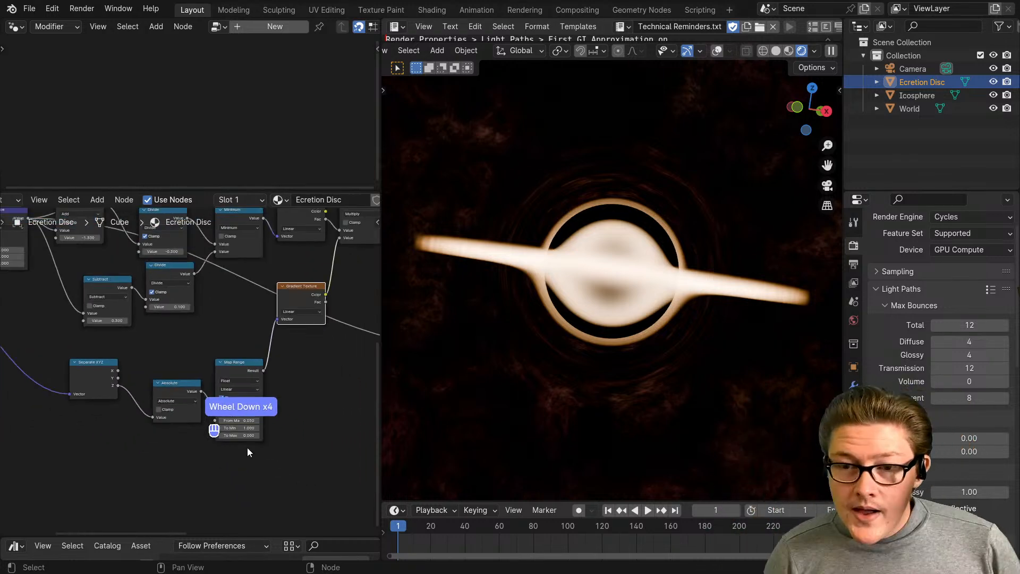
scroll(255, 430, down, 4)
middle_drag(268, 416, 184, 407)
scroll(202, 433, up, 4)
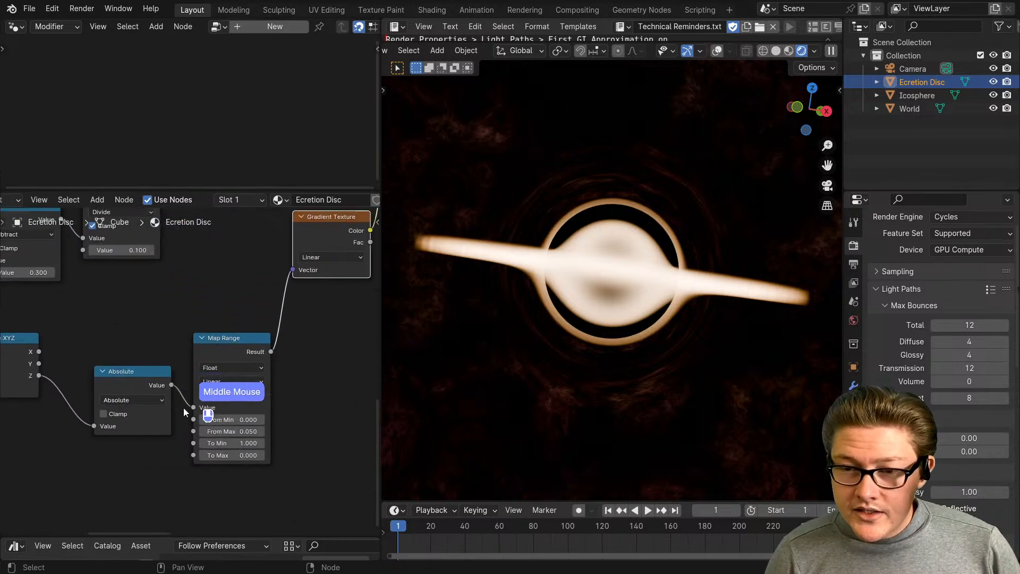
scroll(190, 380, up, 3)
middle_drag(276, 467, 165, 388)
click(166, 412)
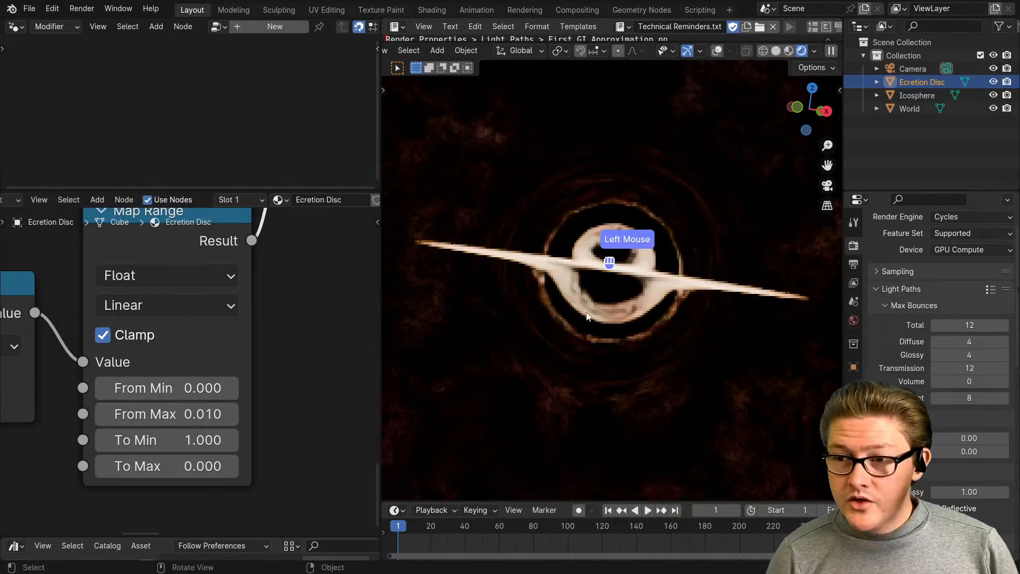
Try an Emission Strength of 1000 on the accretion disc, settle on 5000, and check the glow edge-on
middle_drag(587, 316, 574, 367)
scroll(319, 377, down, 4)
middle_drag(296, 376, 149, 368)
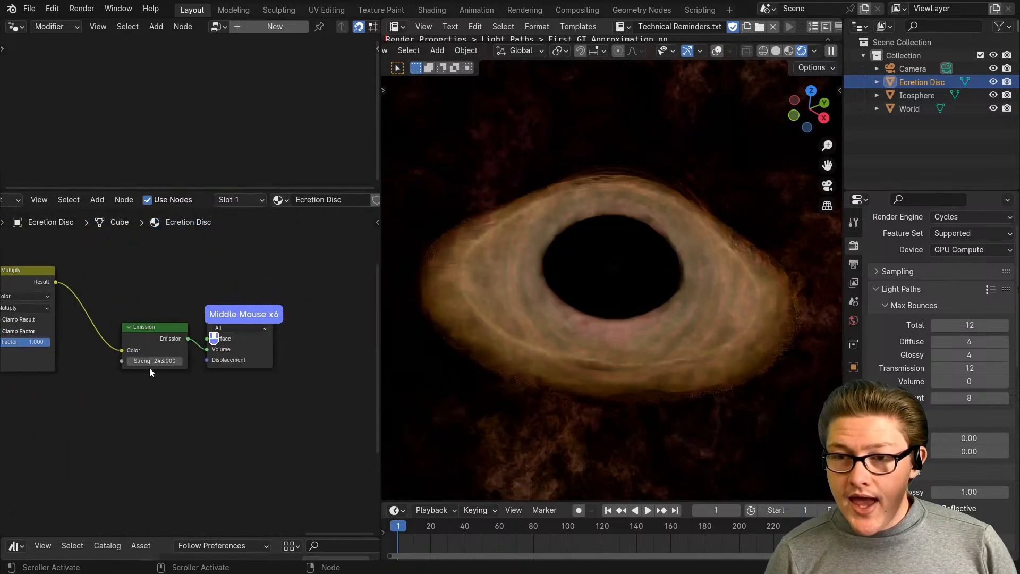
text(00)
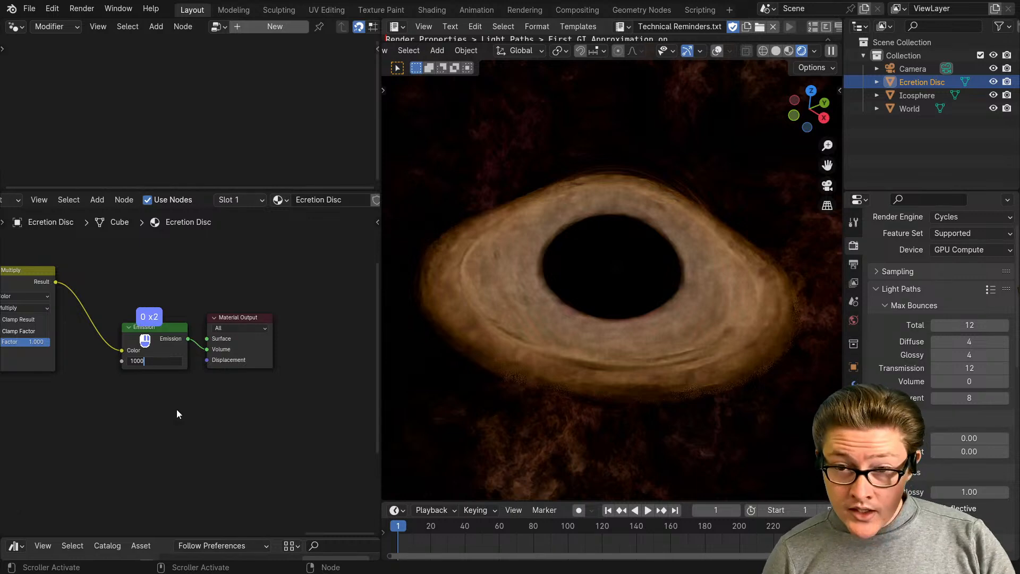
text(0)
key(Return)
click(134, 361)
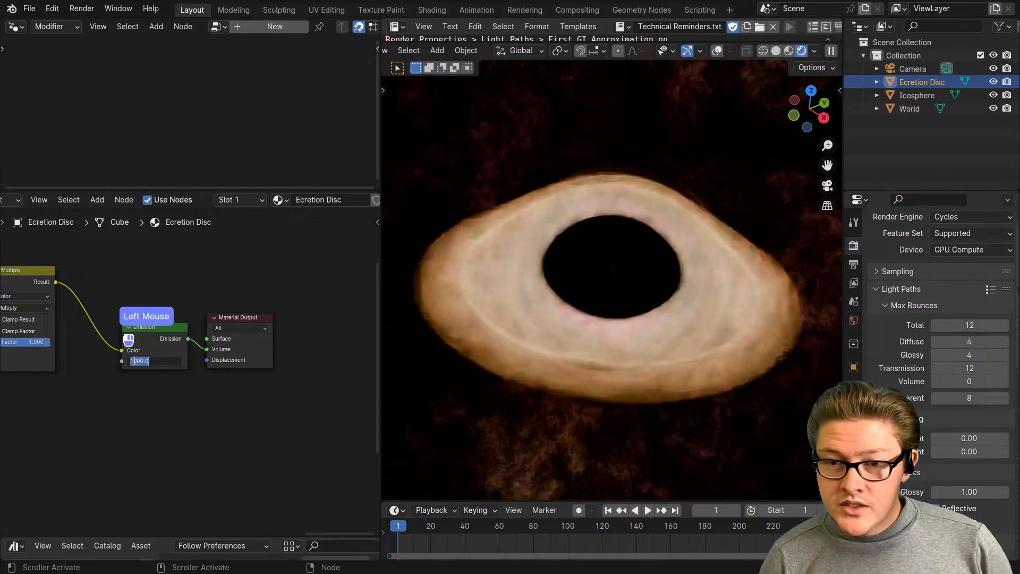
key(Return)
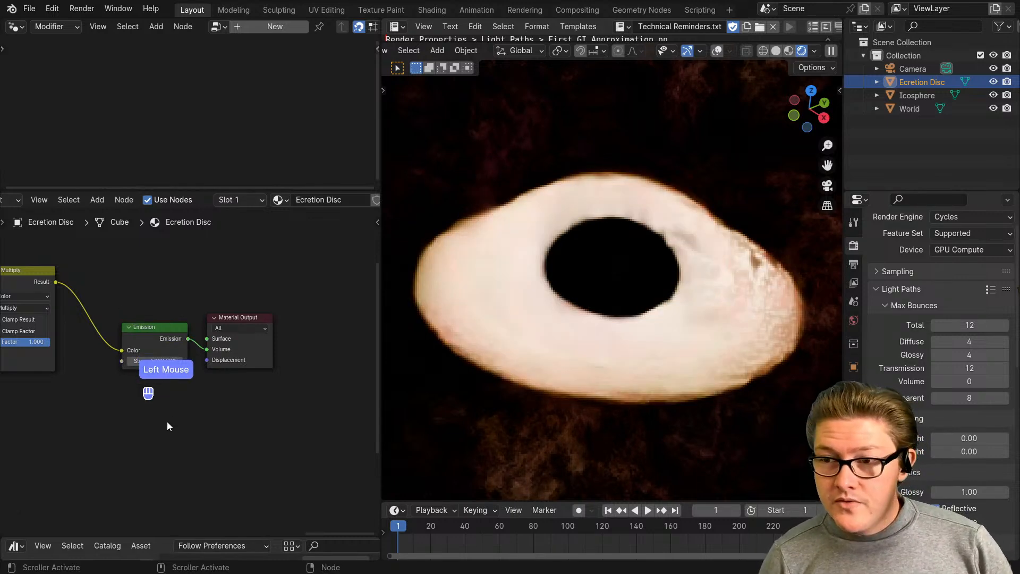
middle_drag(602, 390, 605, 319)
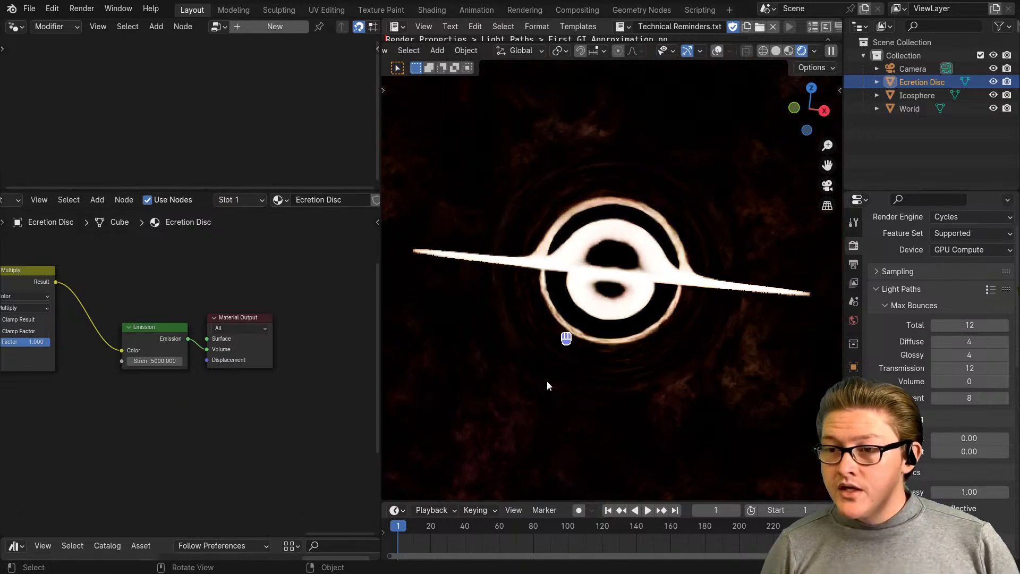
middle_drag(593, 371, 592, 375)
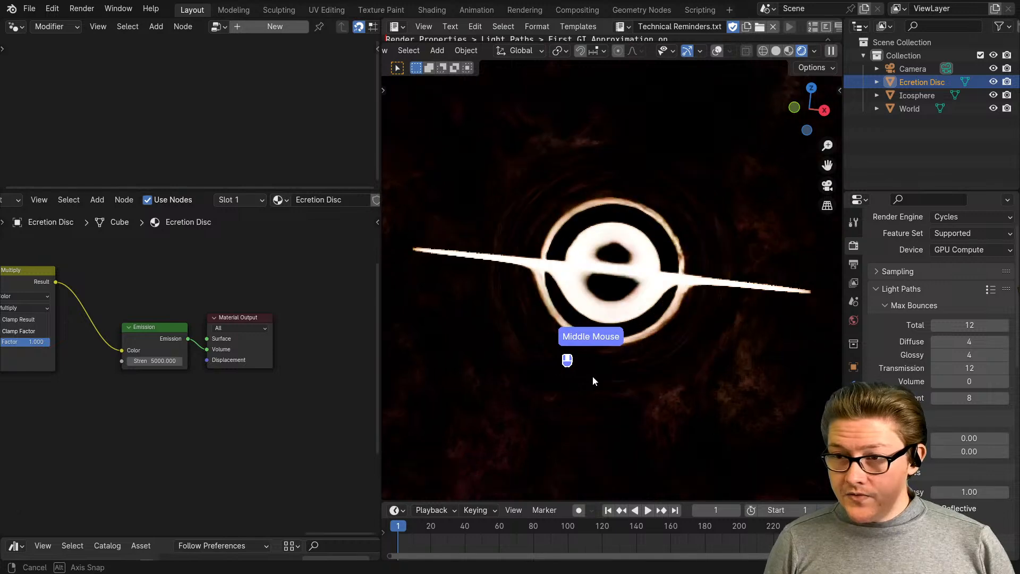
In the Icosphere's Black Hole material, move the Layer Weight to Divide node chain farther away from the Refraction BSDF
scroll(259, 374, down, 2)
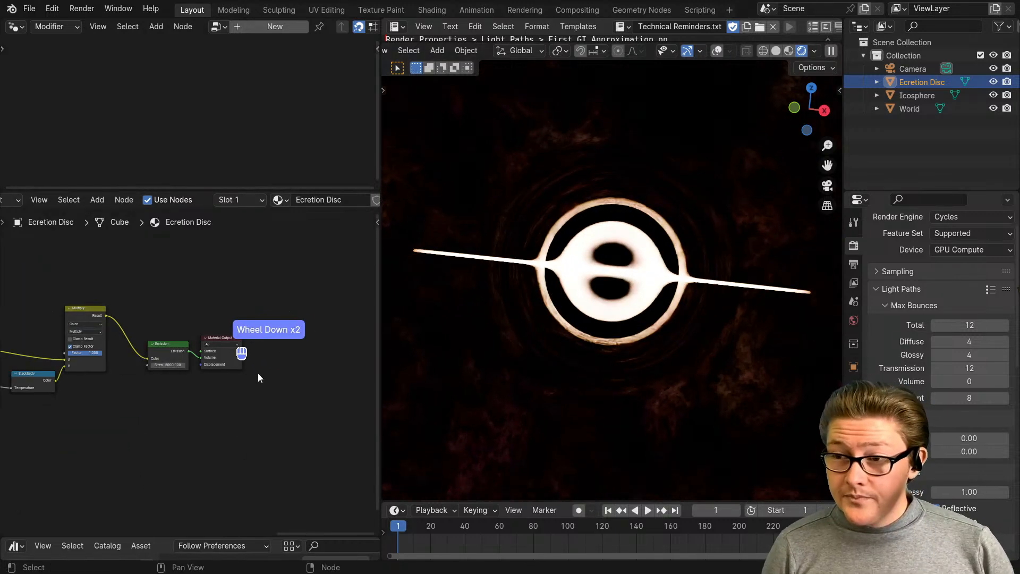
click(623, 239)
click(113, 420)
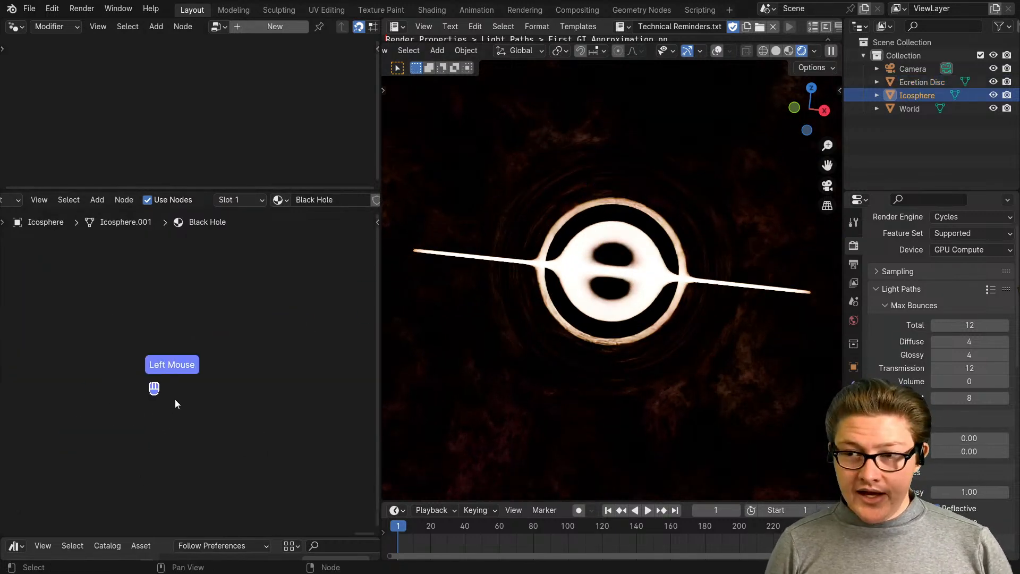
scroll(181, 382, down, 3)
scroll(261, 385, up, 3)
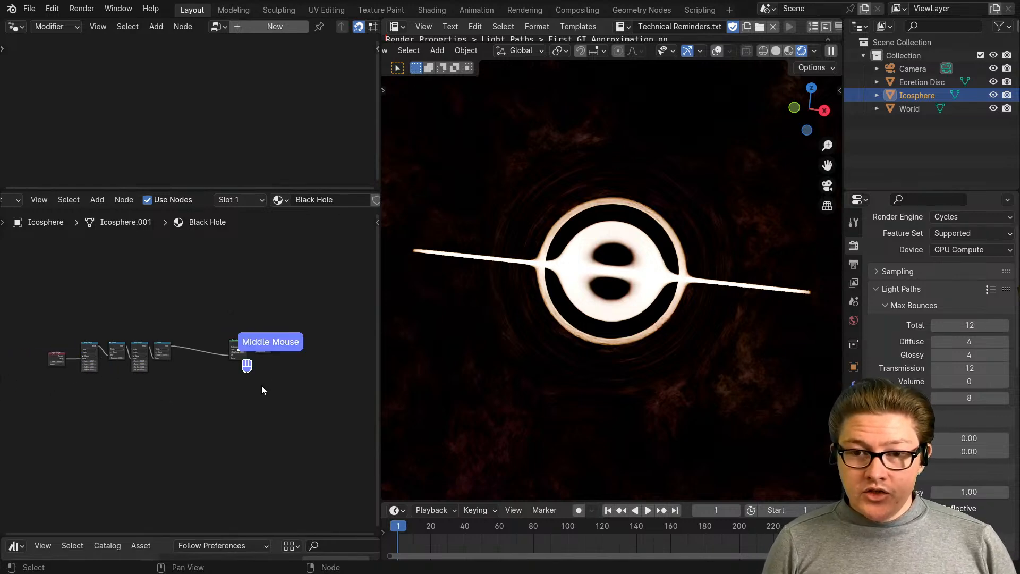
scroll(204, 405, down, 2)
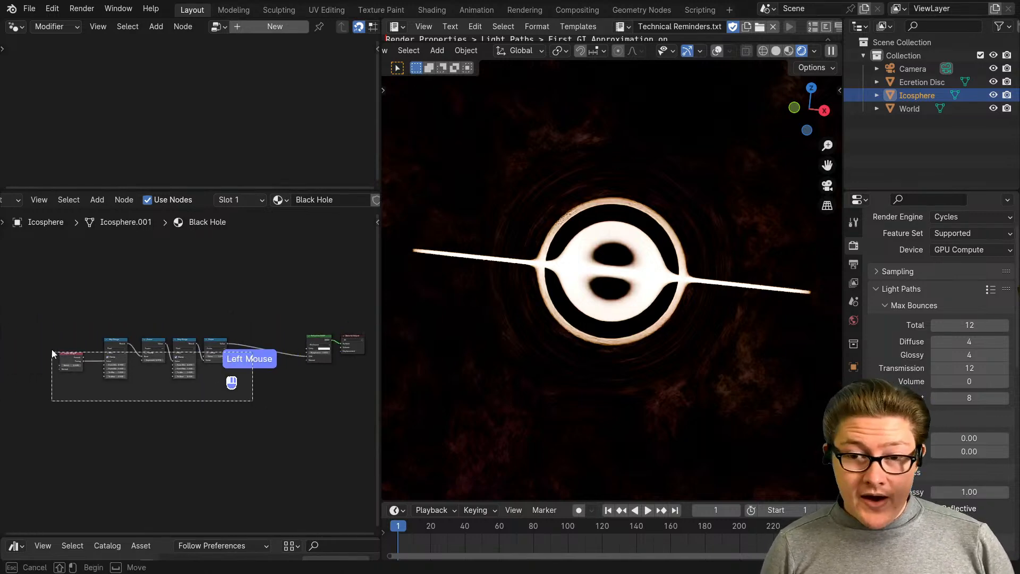
drag(53, 353, 53, 351)
key(g)
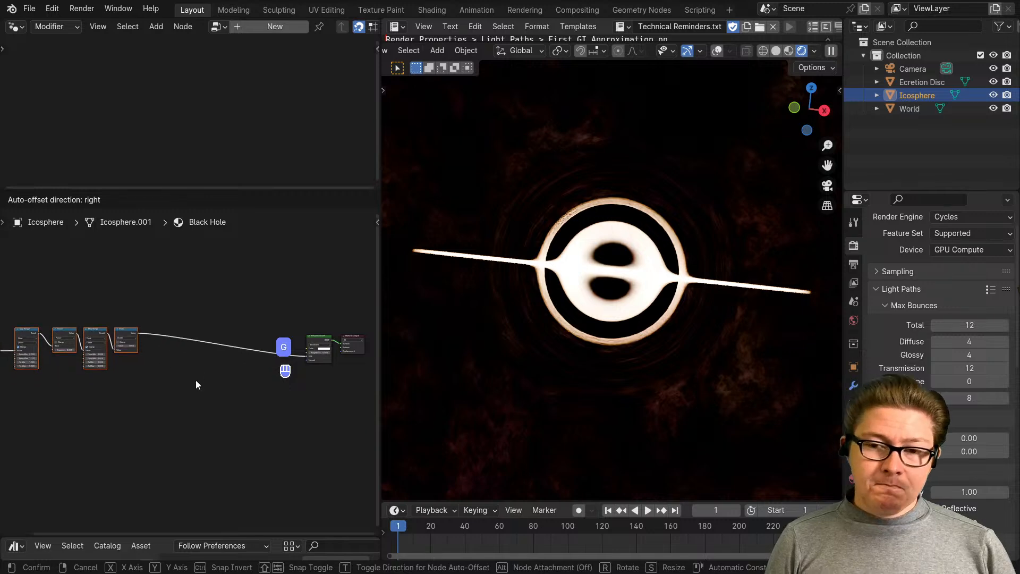
click(195, 381)
scroll(188, 377, up, 1)
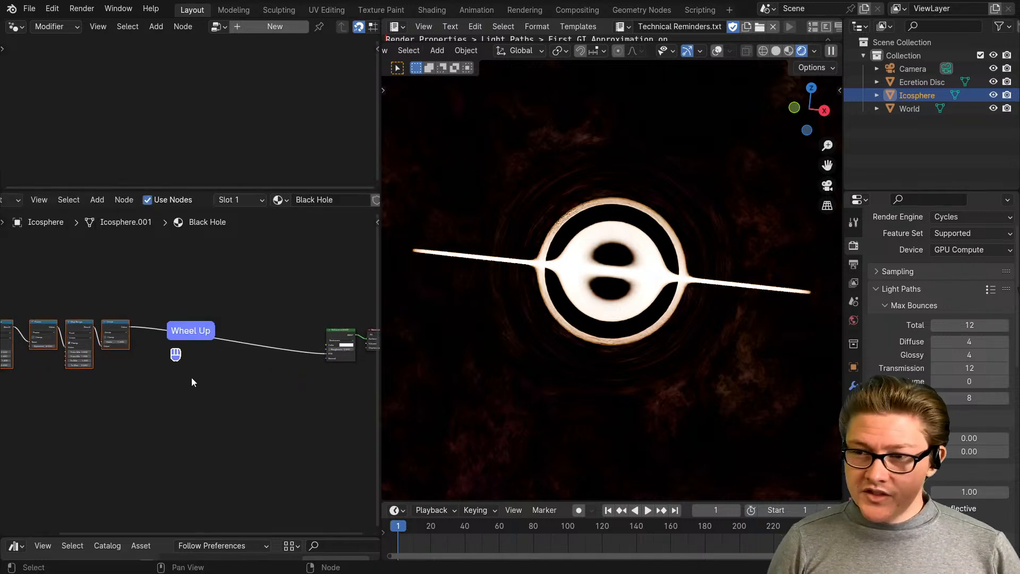
middle_drag(191, 380, 178, 407)
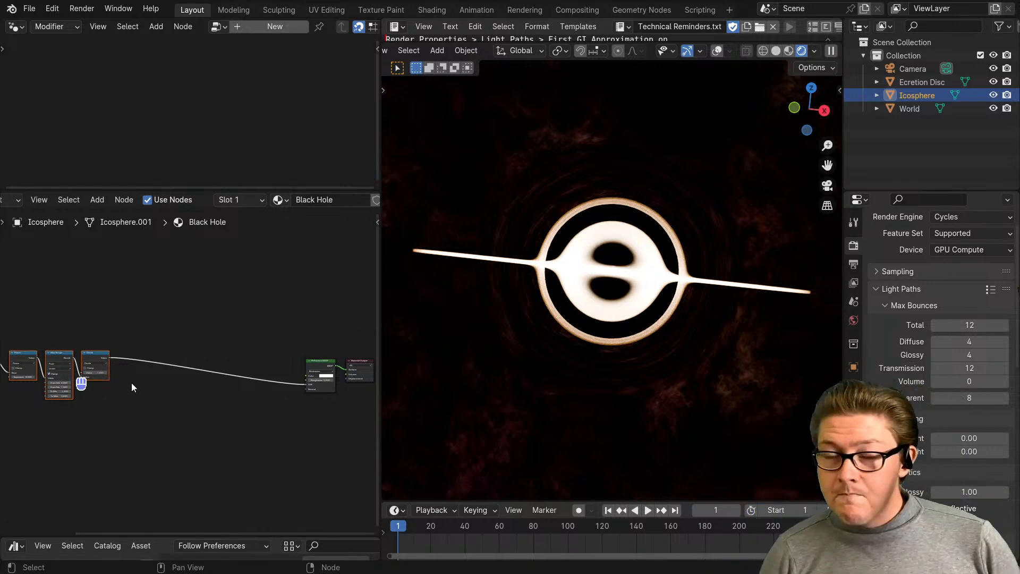
scroll(143, 380, up, 1)
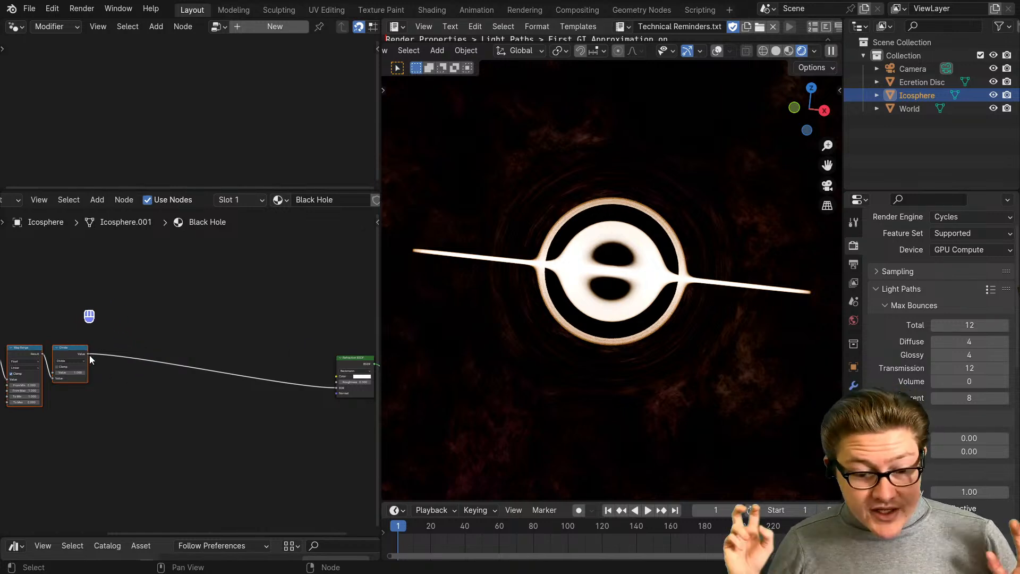
Move the Divide node below the Map Range node that feeds it
click(74, 350)
drag(74, 350, 90, 389)
middle_drag(92, 349, 98, 348)
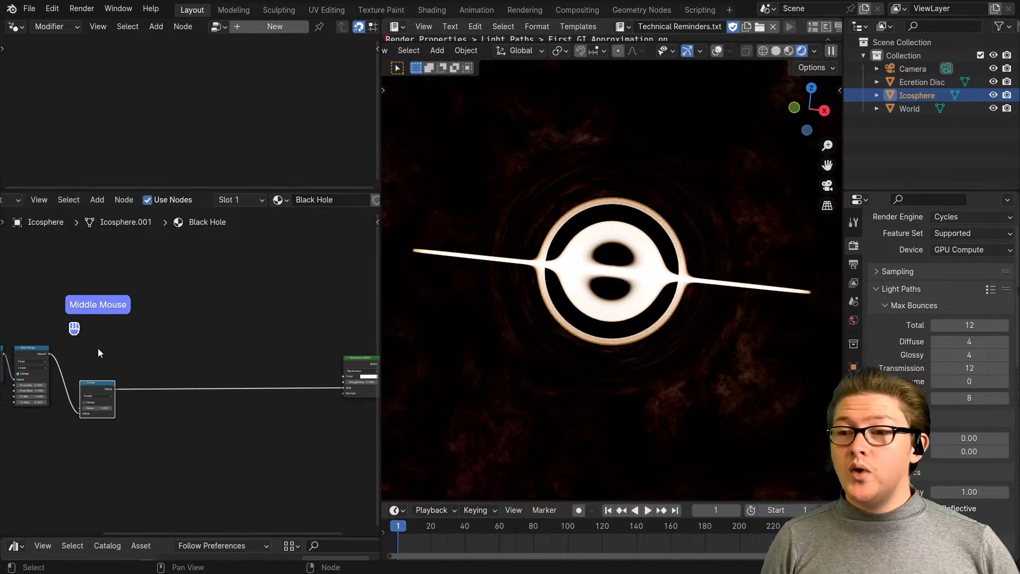
scroll(98, 349, up, 2)
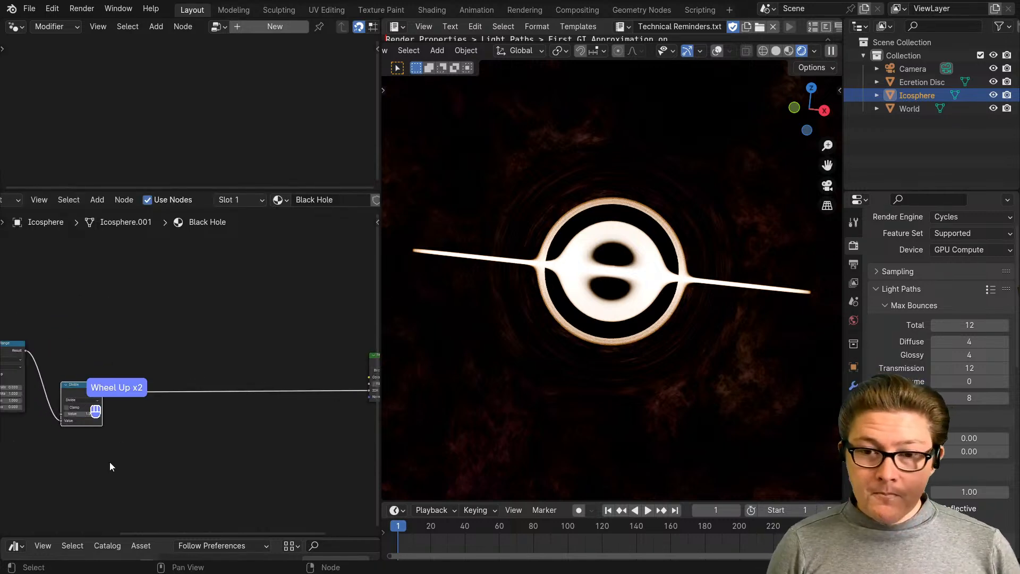
middle_drag(85, 369, 167, 403)
scroll(138, 403, up, 2)
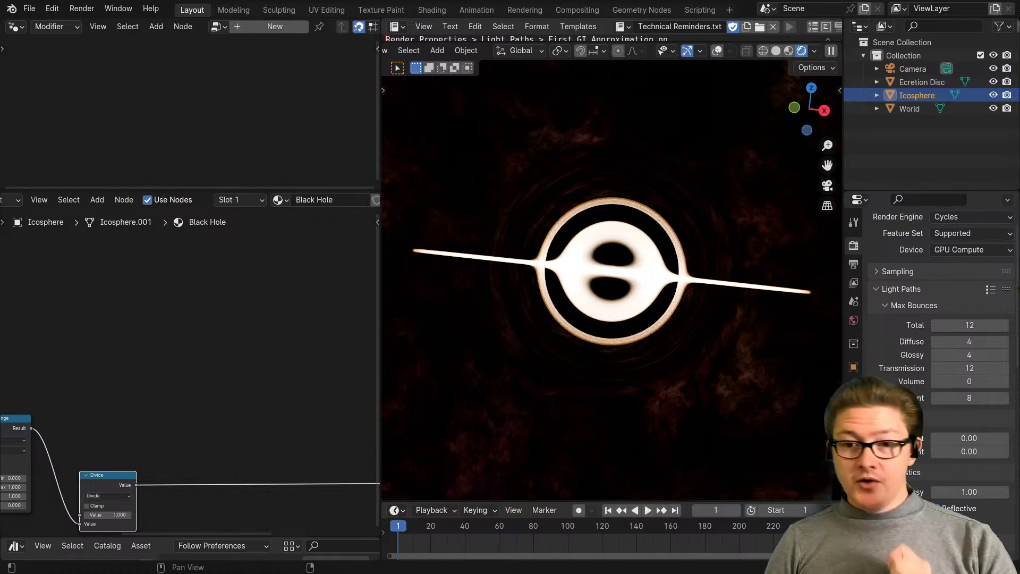
scroll(171, 461, down, 2)
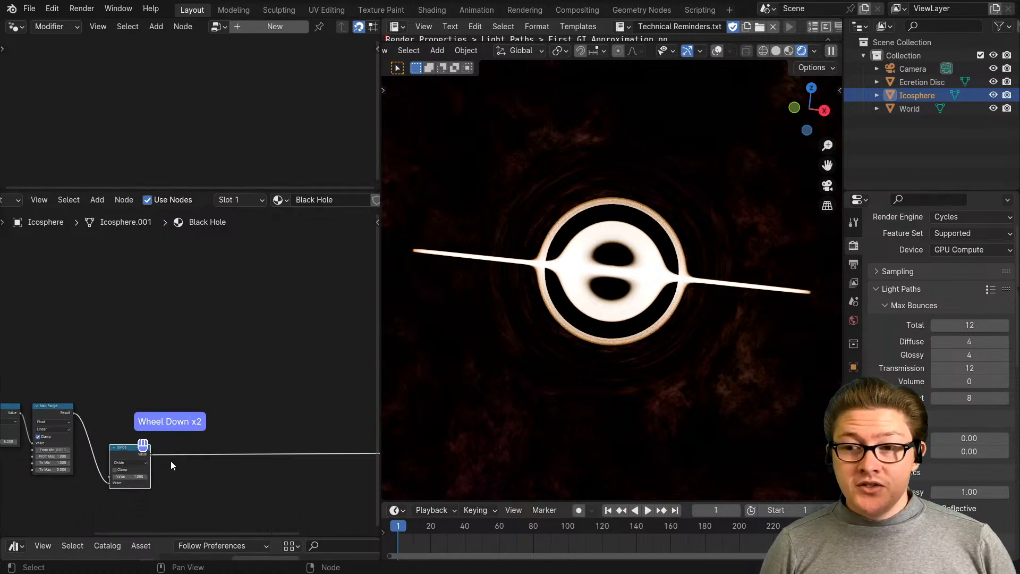
scroll(159, 425, down, 1)
middle_drag(138, 419, 236, 421)
Raise the Divide node and tidy the spacing of the node chain back to the Layer Weight
click(225, 427)
drag(225, 427, 203, 384)
middle_drag(133, 404, 216, 405)
scroll(188, 412, up, 2)
drag(146, 402, 154, 402)
middle_drag(48, 425, 162, 427)
drag(134, 439, 172, 409)
scroll(240, 420, down, 5)
middle_drag(298, 427, 208, 451)
scroll(214, 438, up, 2)
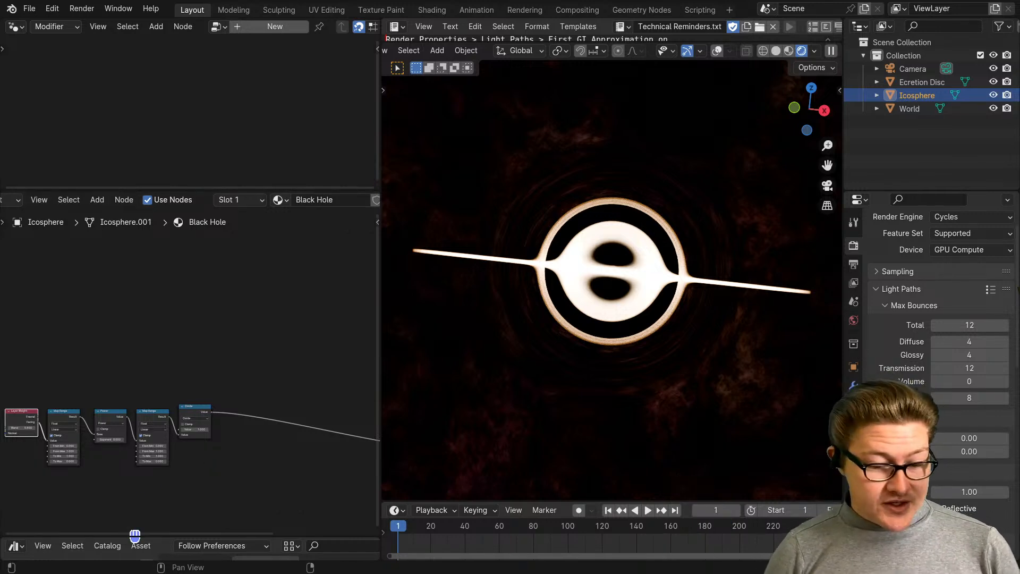
Lower the Divide node beneath the chain's last Map Range to leave space above it
scroll(186, 382, up, 2)
click(202, 416)
drag(201, 416, 210, 460)
middle_drag(217, 445, 180, 407)
scroll(182, 380, up, 2)
middle_drag(180, 367, 175, 387)
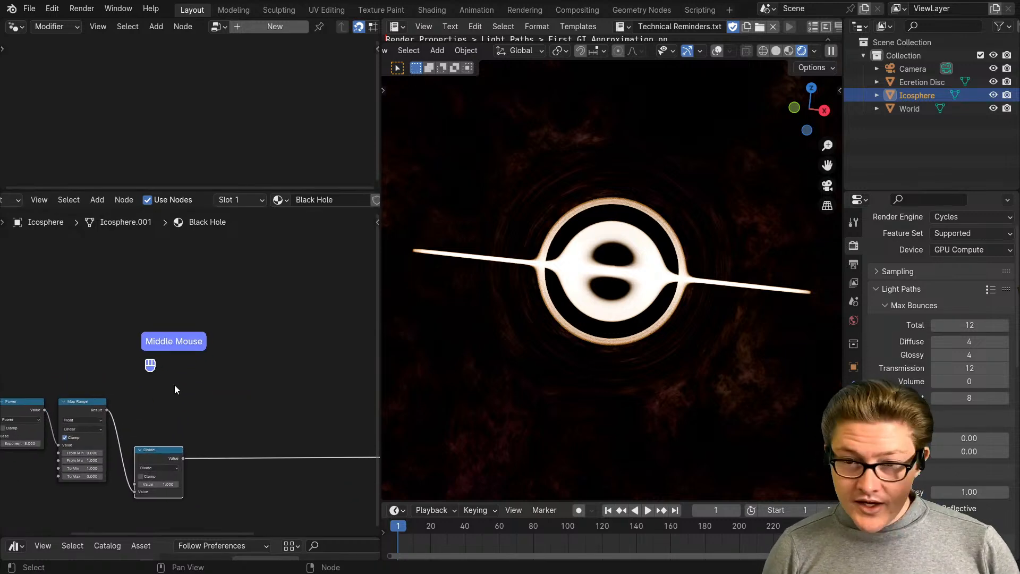
Add a second Map Range above the Divide node and feed its Value from the existing Map Range's Result
key(shift+a)
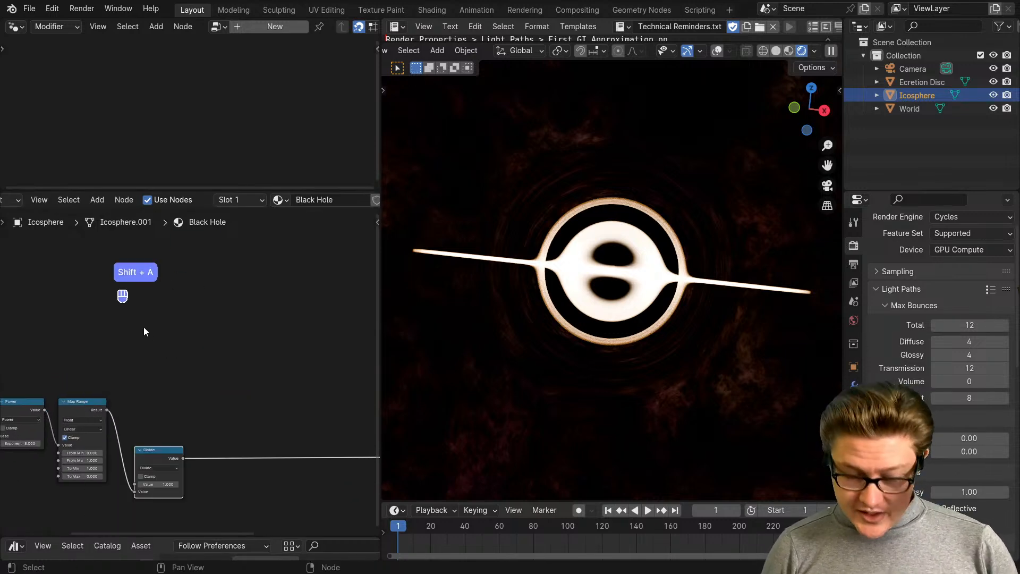
key(shift+m)
click(139, 324)
scroll(135, 372, up, 2)
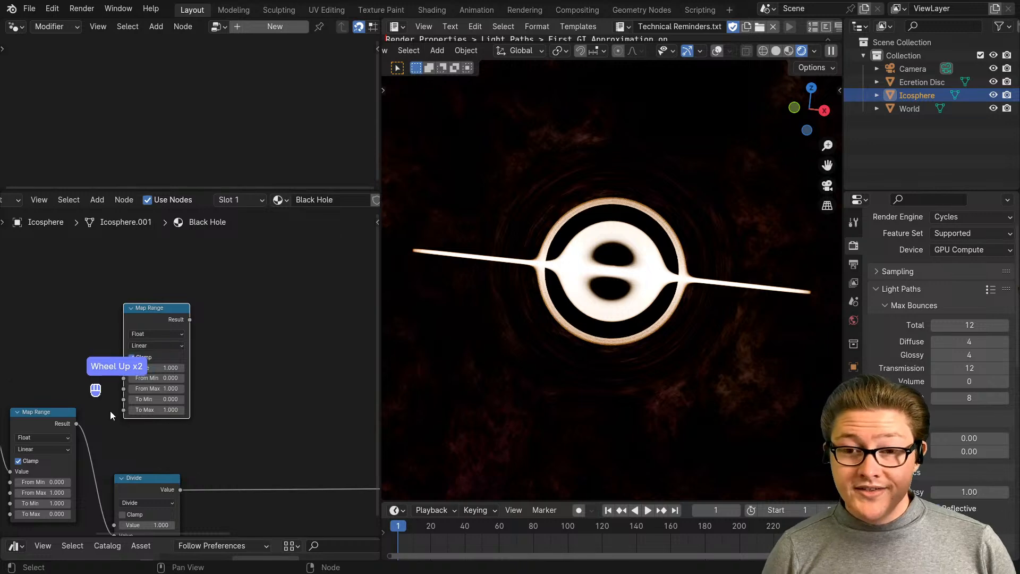
scroll(92, 422, up, 1)
drag(100, 429, 130, 404)
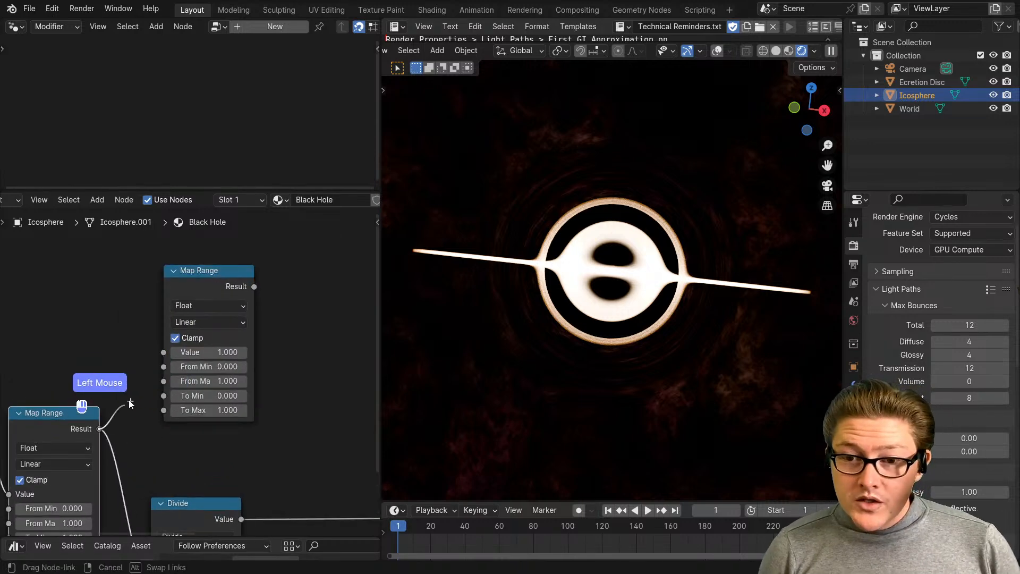
drag(156, 355, 162, 353)
scroll(239, 368, down, 2)
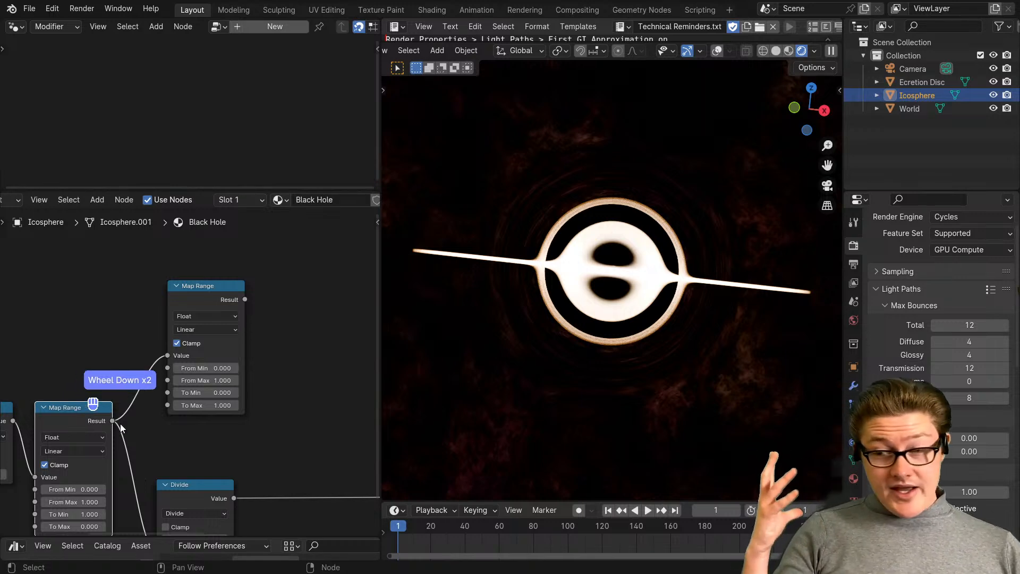
Preview the existing Map Range's result on the sphere and shift the new Map Range node slightly away
ctrl+shift+click(93, 424)
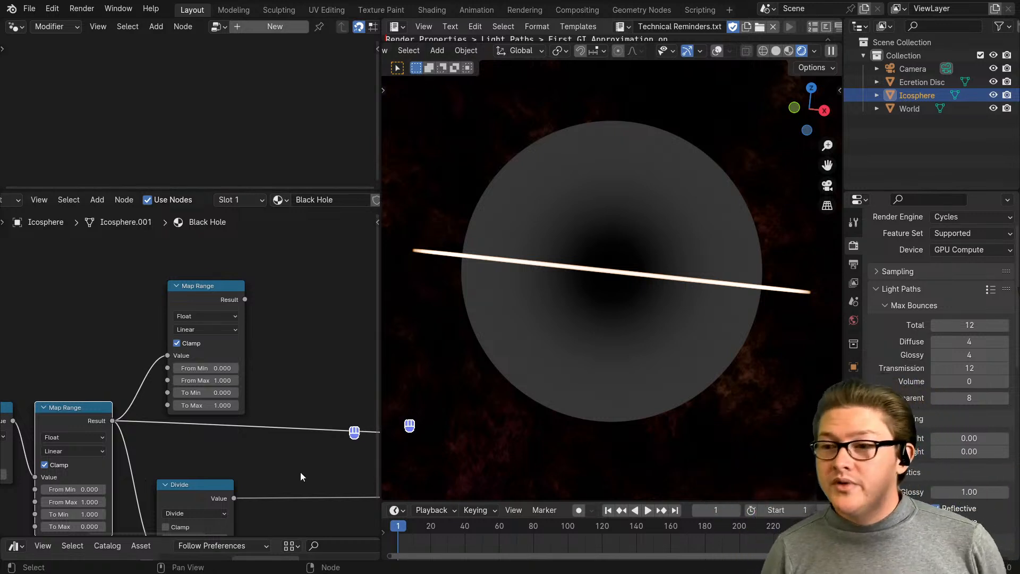
ctrl+middle_drag(301, 472, 181, 396)
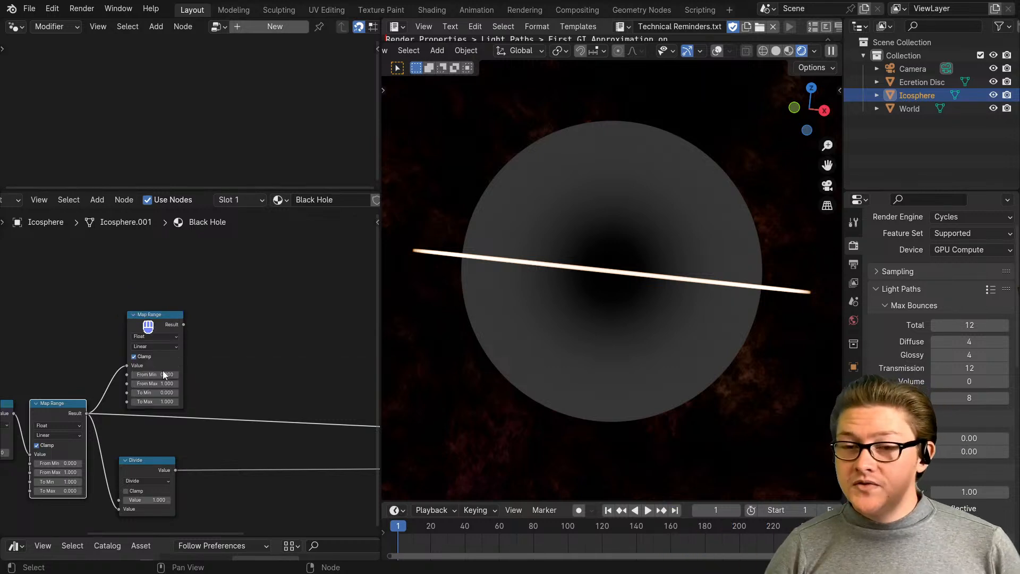
scroll(198, 390, up, 8)
middle_drag(119, 292, 141, 305)
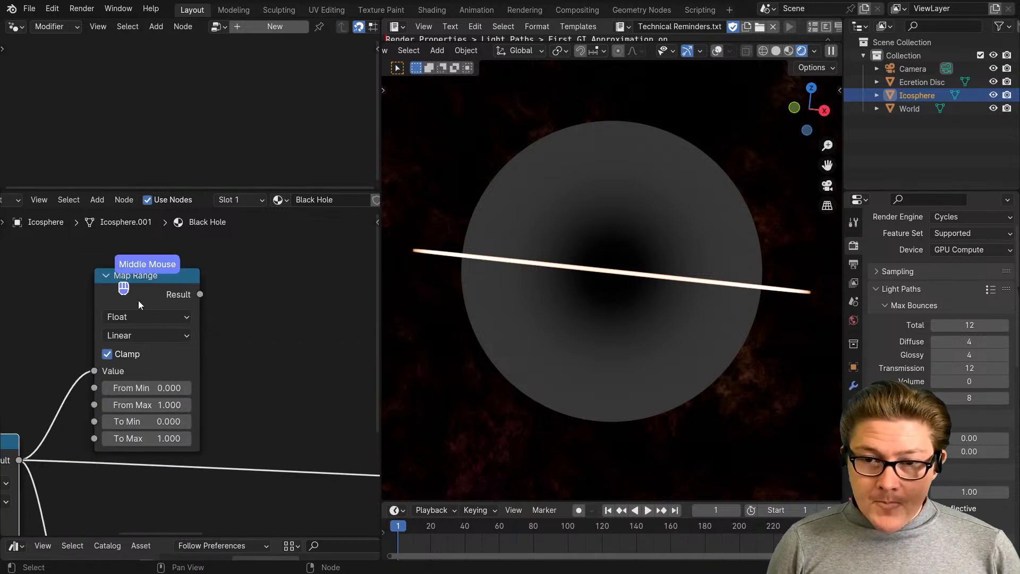
drag(140, 301, 168, 276)
scroll(273, 391, up, 1)
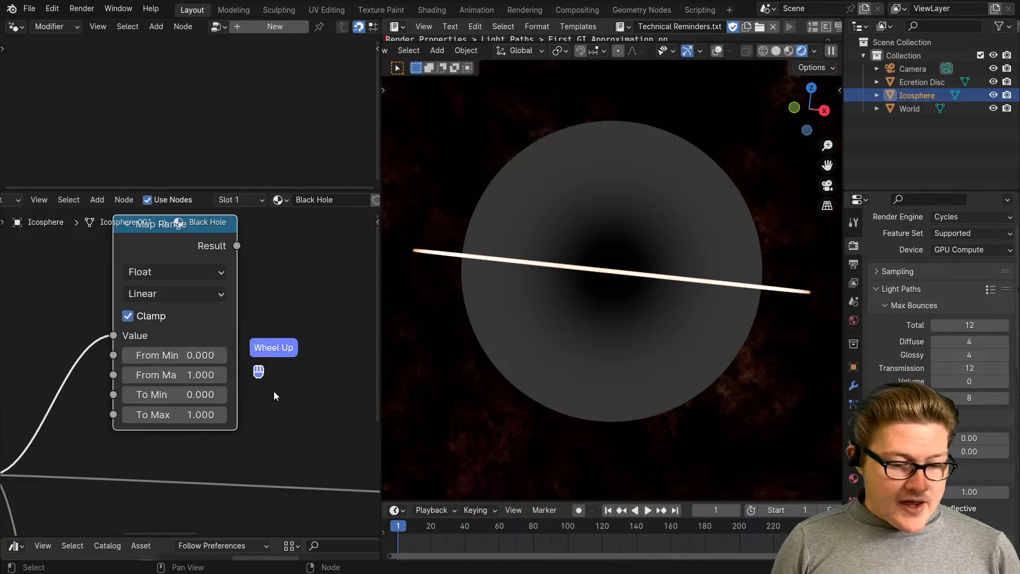
Preview the new Map Range and invert its output with To Min 1.000 and To Max 0.000
click(175, 394)
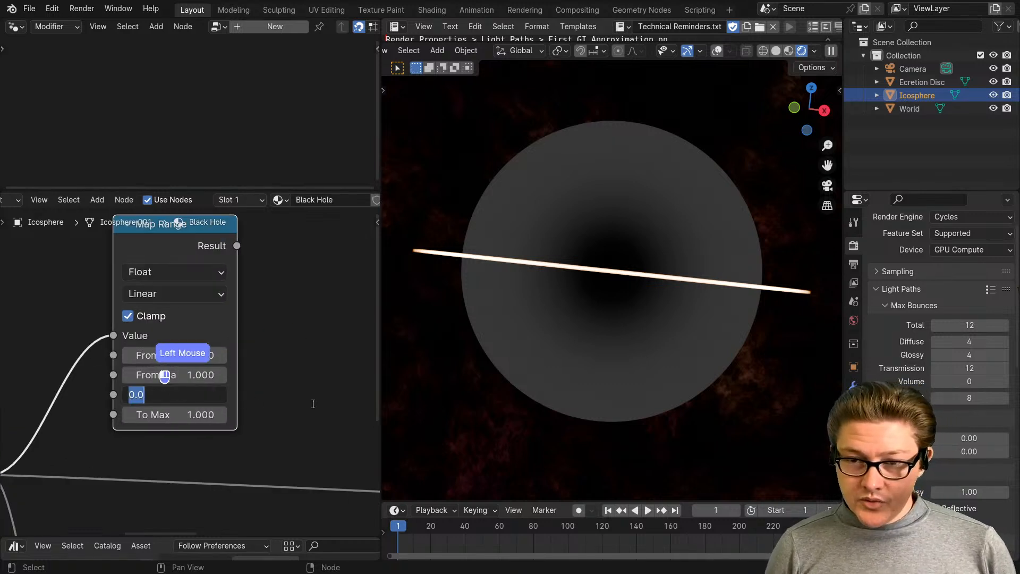
key(Escape)
scroll(266, 367, down, 4)
ctrl+shift+click(187, 280)
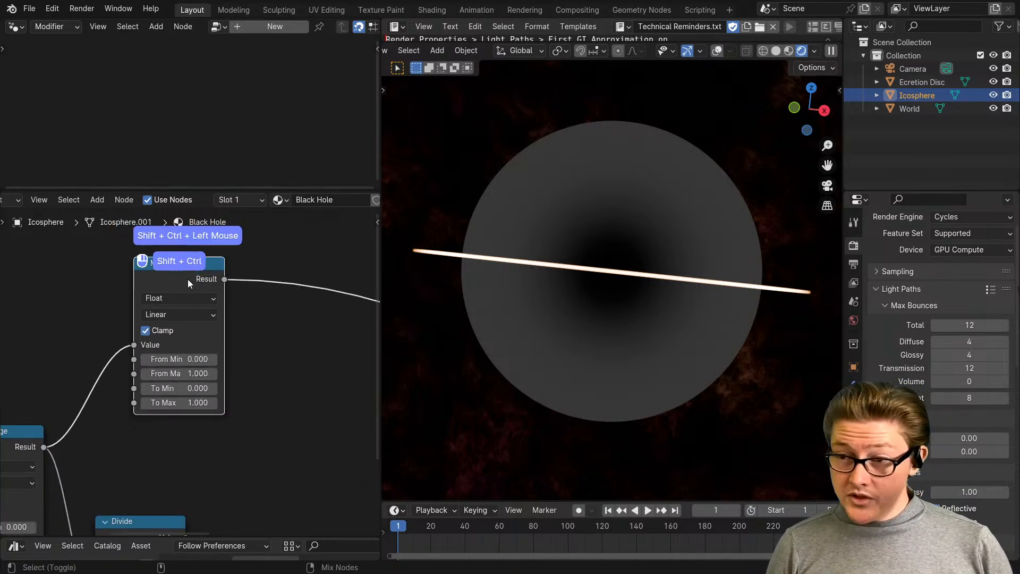
scroll(217, 415, up, 2)
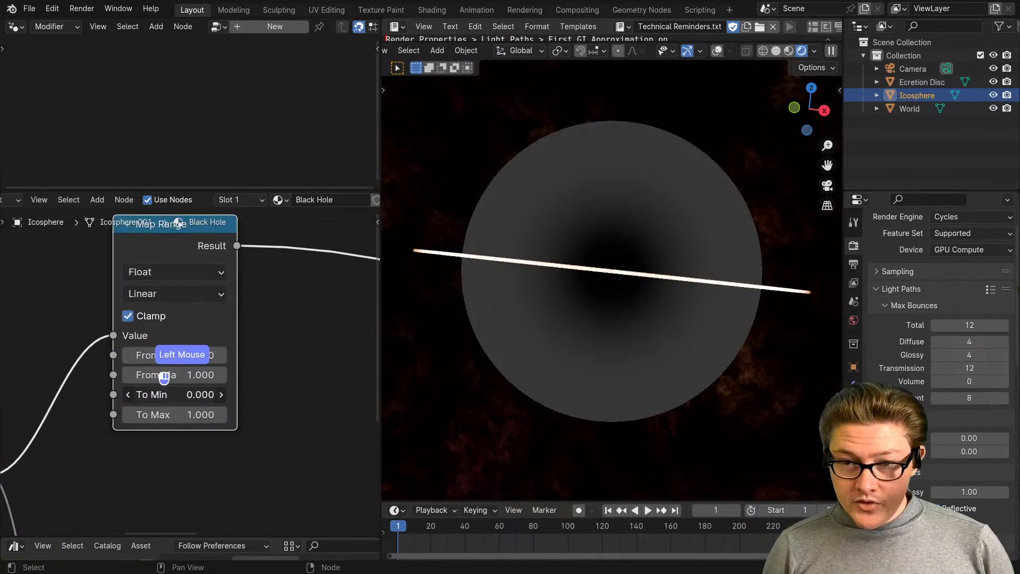
click(213, 394)
text(1)
key(Tab)
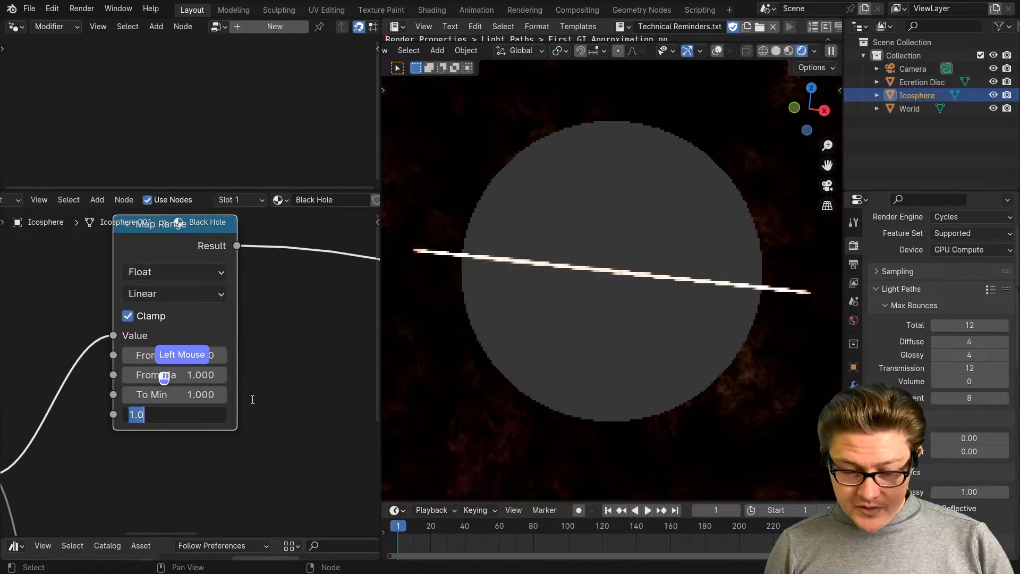
text(0)
key(Return)
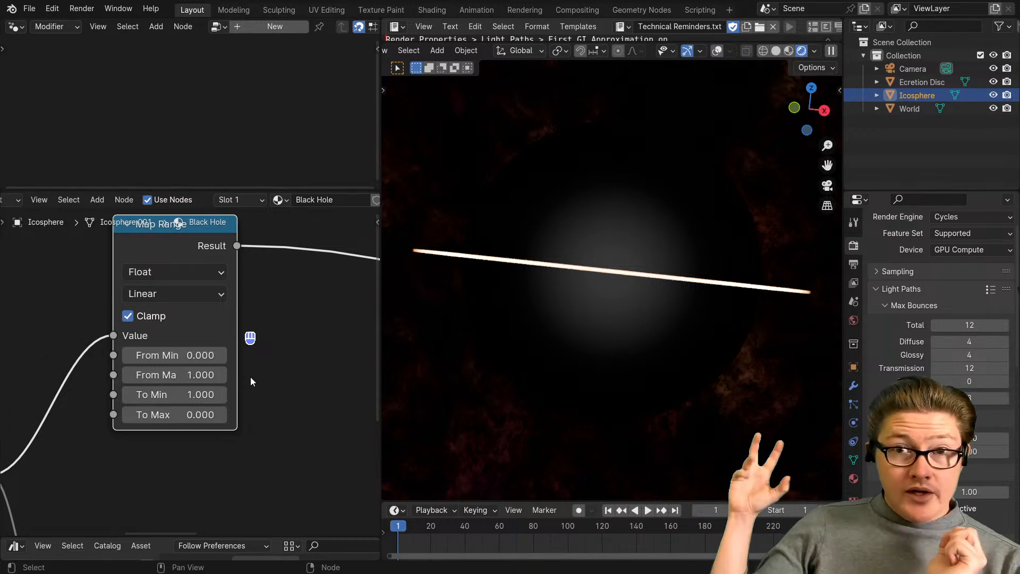
Preview the Refraction BSDF again to compare the mask with the lensed black hole
scroll(249, 380, down, 5)
middle_drag(266, 414, 80, 416)
middle_drag(213, 416, 111, 415)
ctrl+shift+click(230, 407)
scroll(229, 408, down, 3)
middle_drag(237, 427, 307, 431)
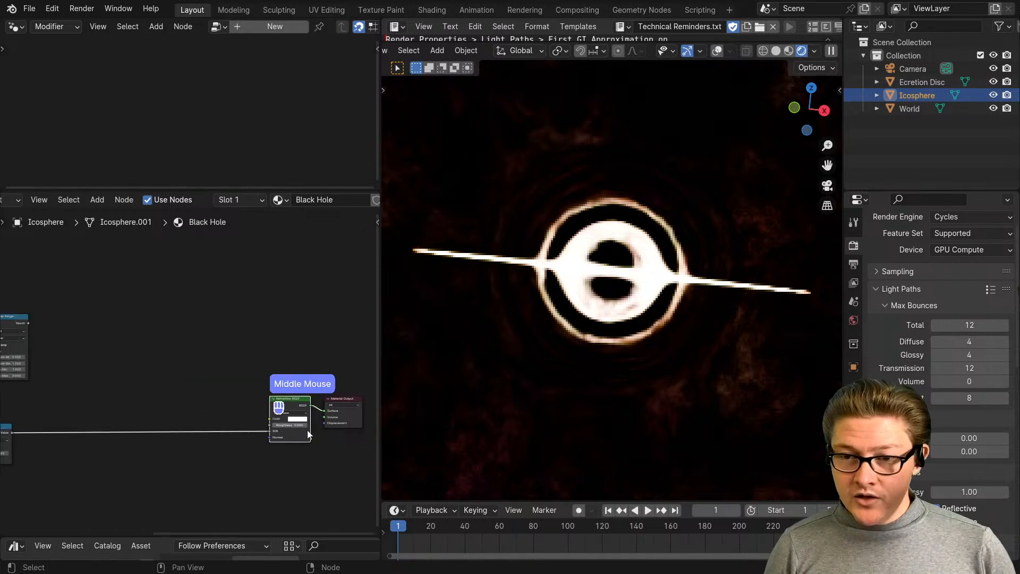
drag(339, 460, 278, 412)
click(288, 404)
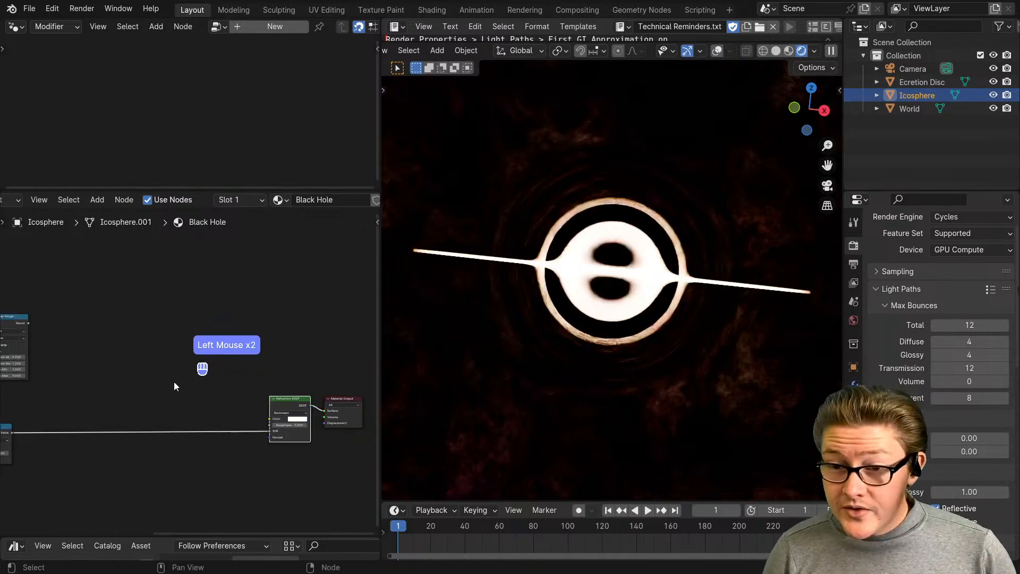
middle_drag(174, 382, 279, 405)
scroll(317, 407, up, 2)
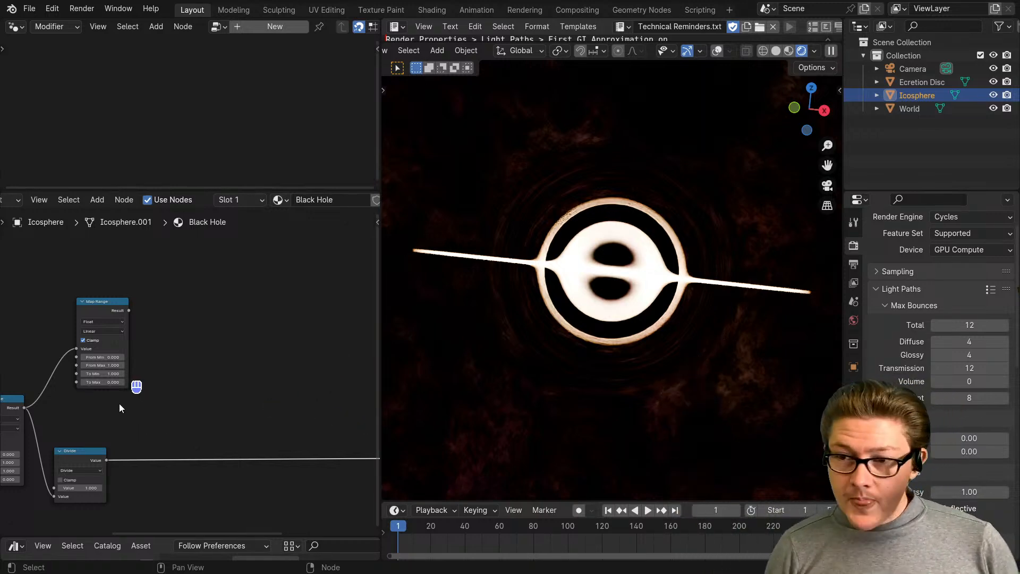
Preview the new Map Range and set its From Min to 1/pi
ctrl+shift+click(102, 308)
scroll(126, 398, up, 3)
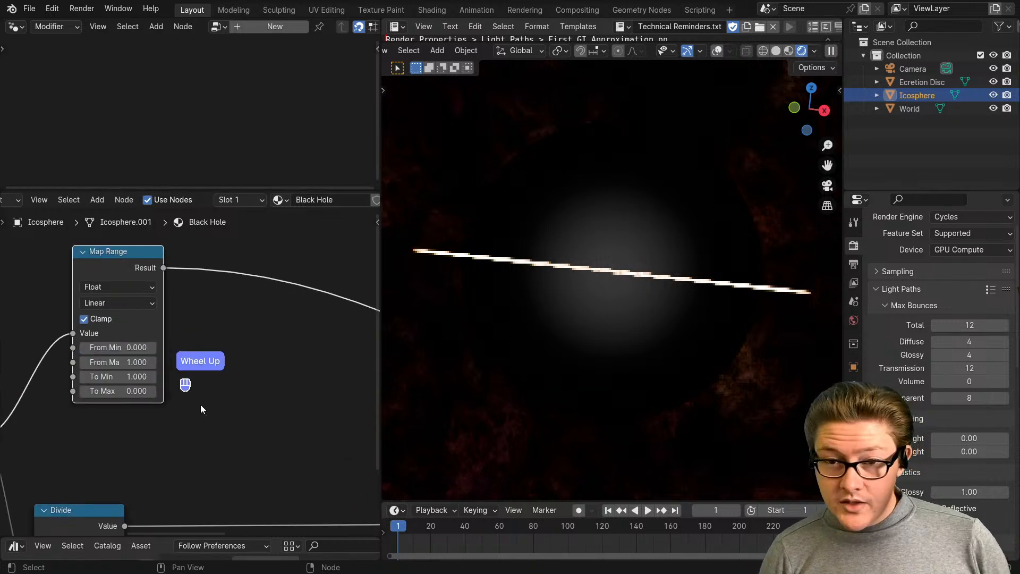
scroll(200, 405, up, 5)
middle_drag(180, 385, 269, 401)
click(184, 354)
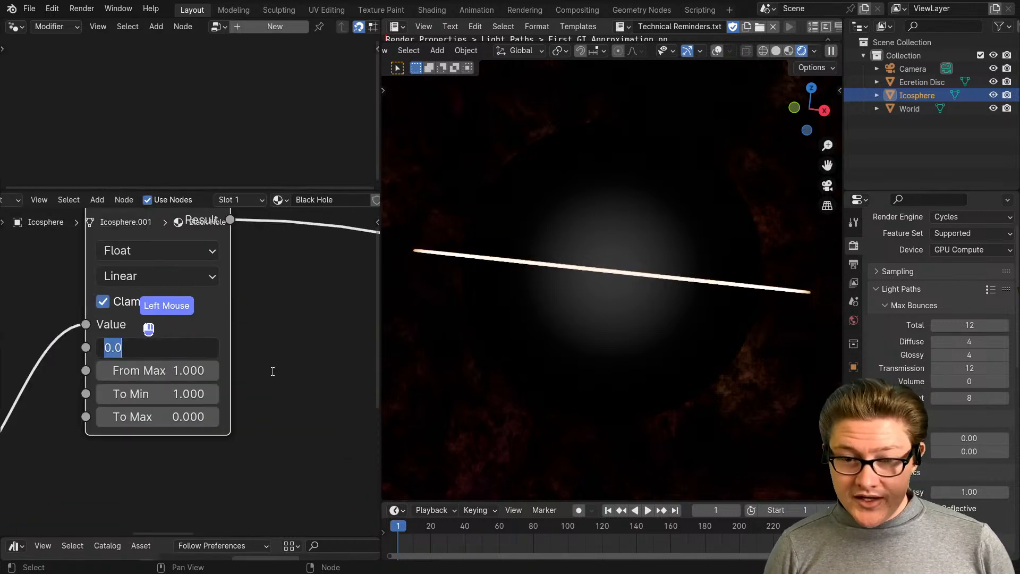
text(1/)
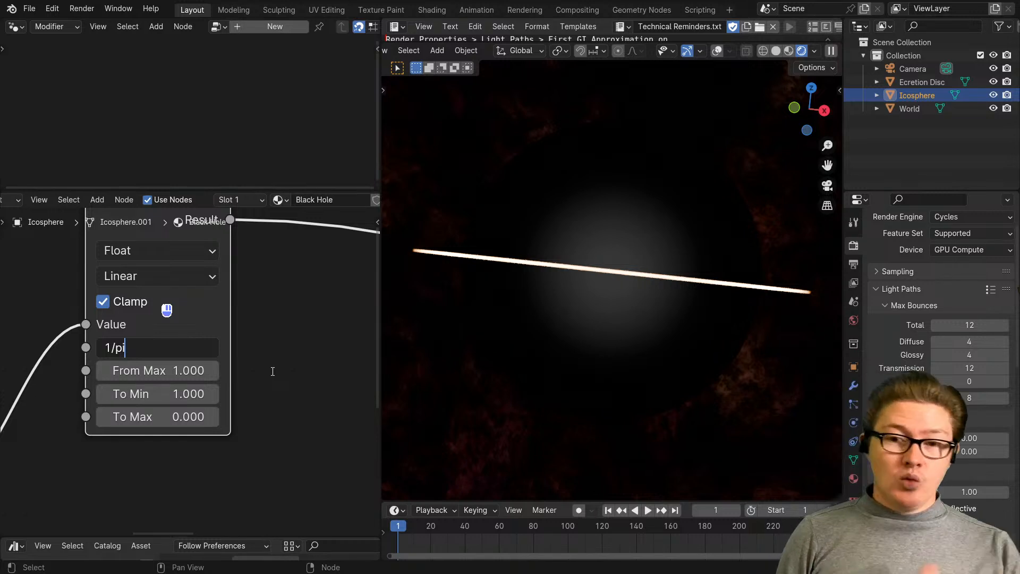
text(pi)
key(Return)
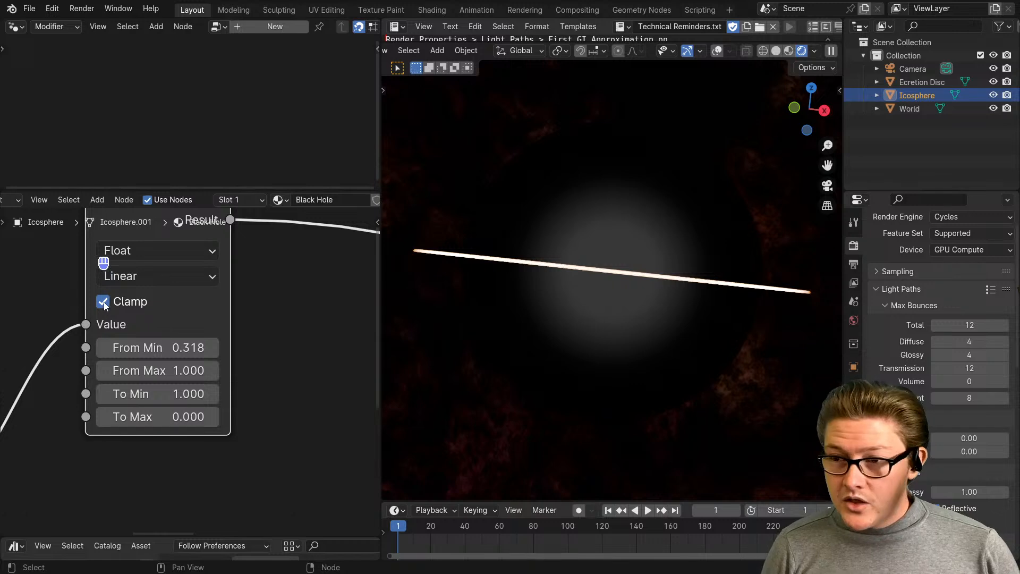
Add a Math node after the new Map Range and set its operation to Greater Than
scroll(640, 352, up, 2)
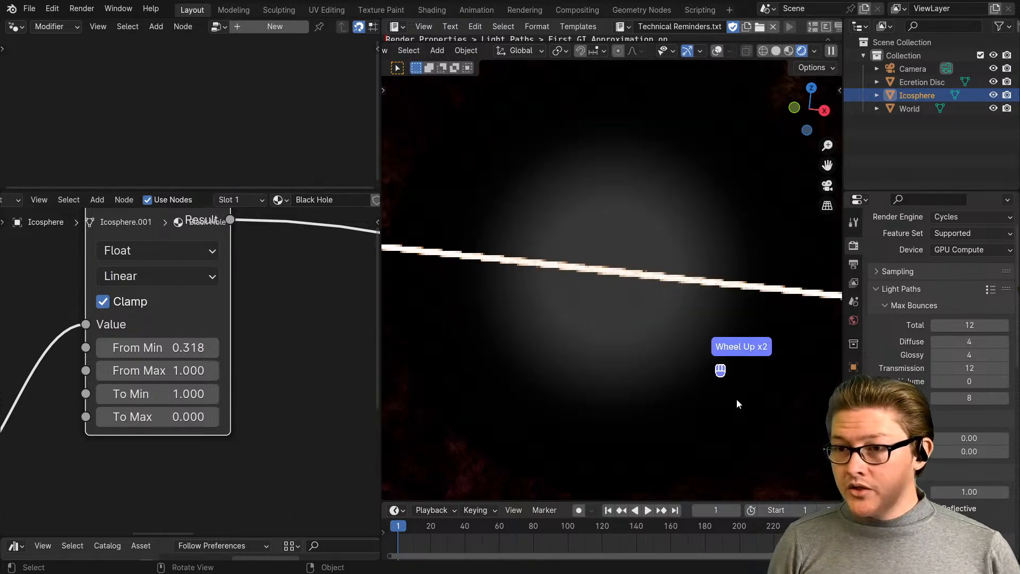
scroll(311, 393, down, 5)
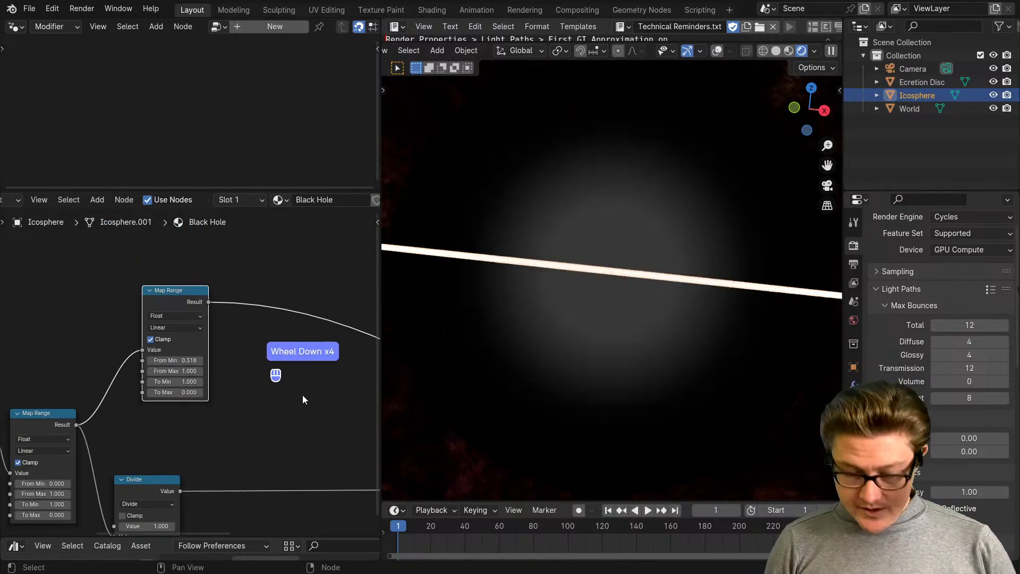
key(ctrl+m)
click(239, 343)
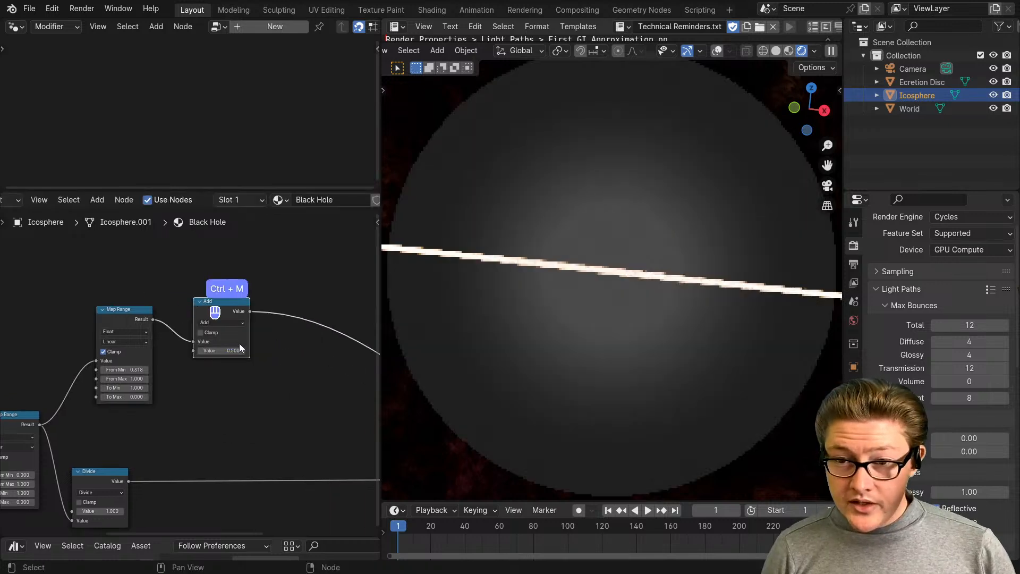
scroll(229, 319, up, 1)
click(225, 303)
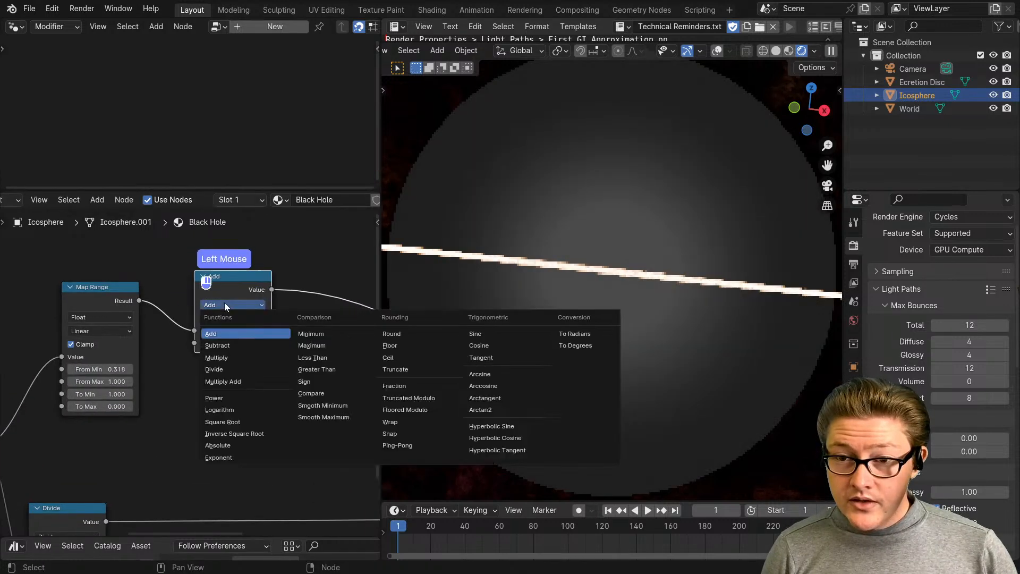
click(315, 369)
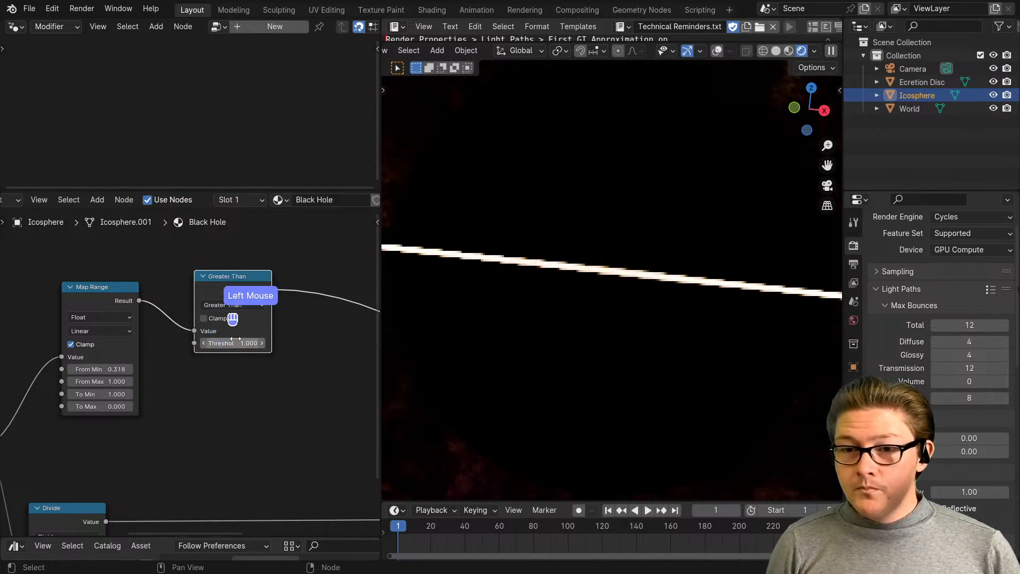
Set the Greater Than node's Threshold to 0.999
double_click(232, 343)
text(.0)
key(BackSpace)
text(999)
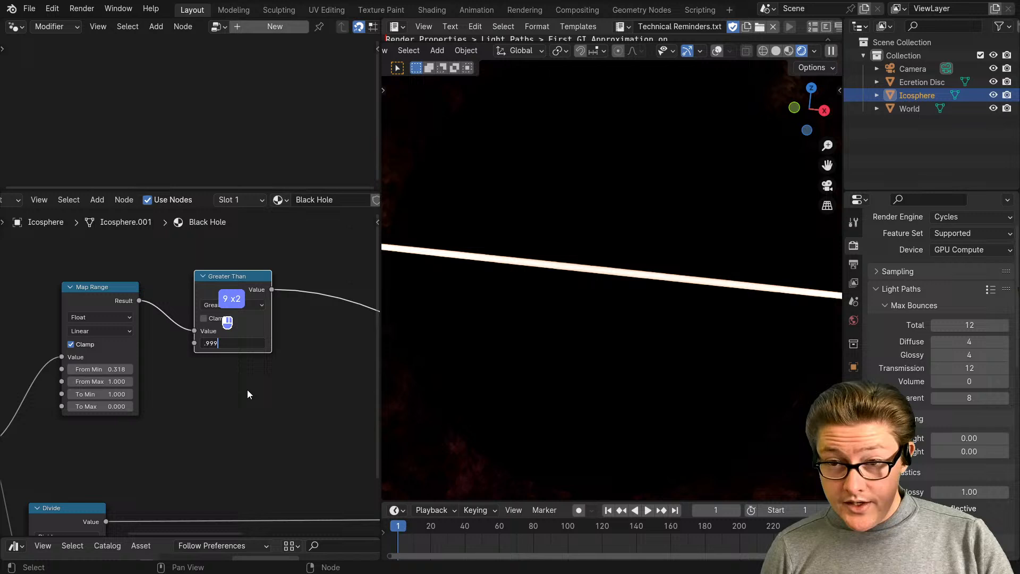
key(Return)
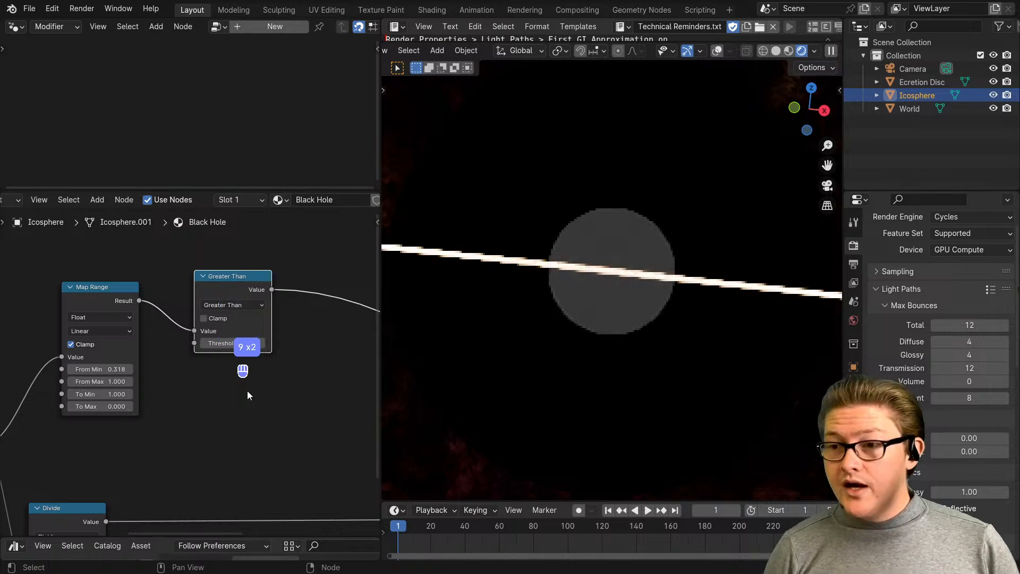
Reconnect the Refraction BSDF to the Material Output's surface in place of the mask preview
scroll(248, 397, down, 8)
middle_drag(323, 399, 181, 407)
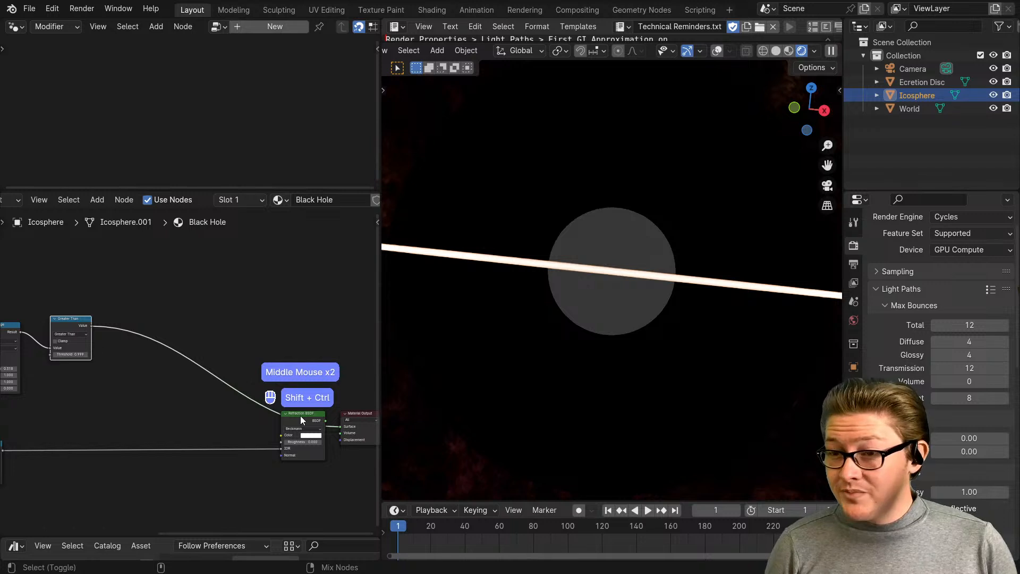
ctrl+shift+click(301, 416)
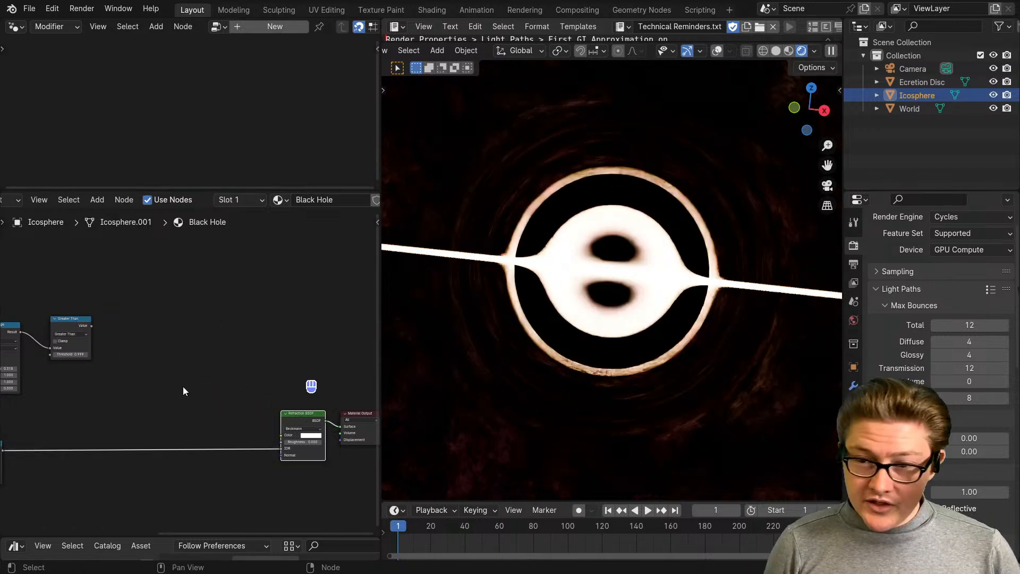
Delete the Greater Than node that follows the second Map Range
click(76, 324)
key(x)
scroll(207, 387, up, 4)
middle_drag(48, 364, 189, 368)
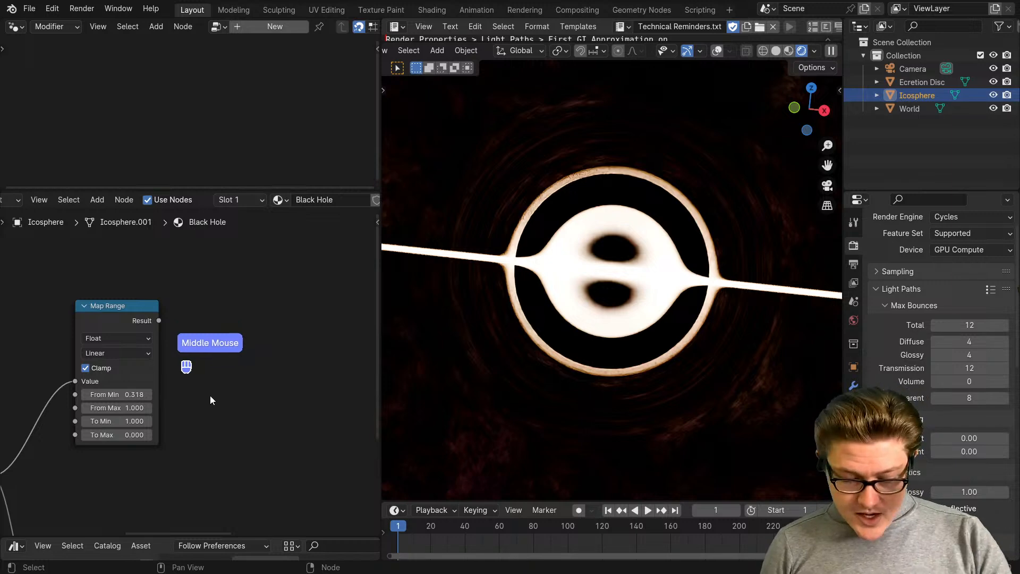
Preview the second Map Range, insert a Math node after it and set the operation to Power
key(ctrl+m)
click(189, 295)
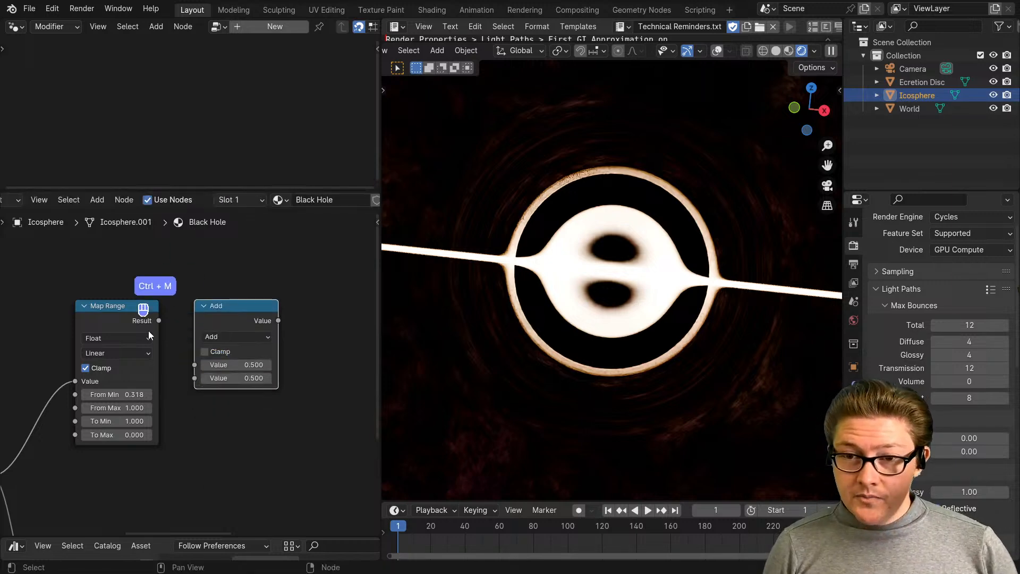
ctrl+shift+click(129, 321)
click(244, 335)
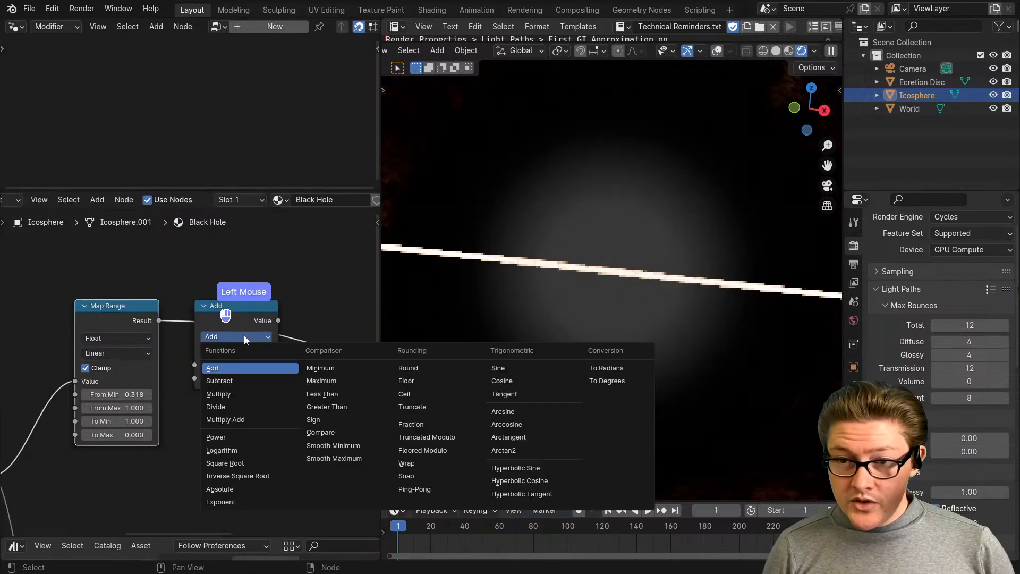
click(229, 437)
mouse_move(238, 326)
mouse_down()
mouse_move(245, 388)
mouse_move(237, 320)
mouse_move(246, 315)
mouse_up()
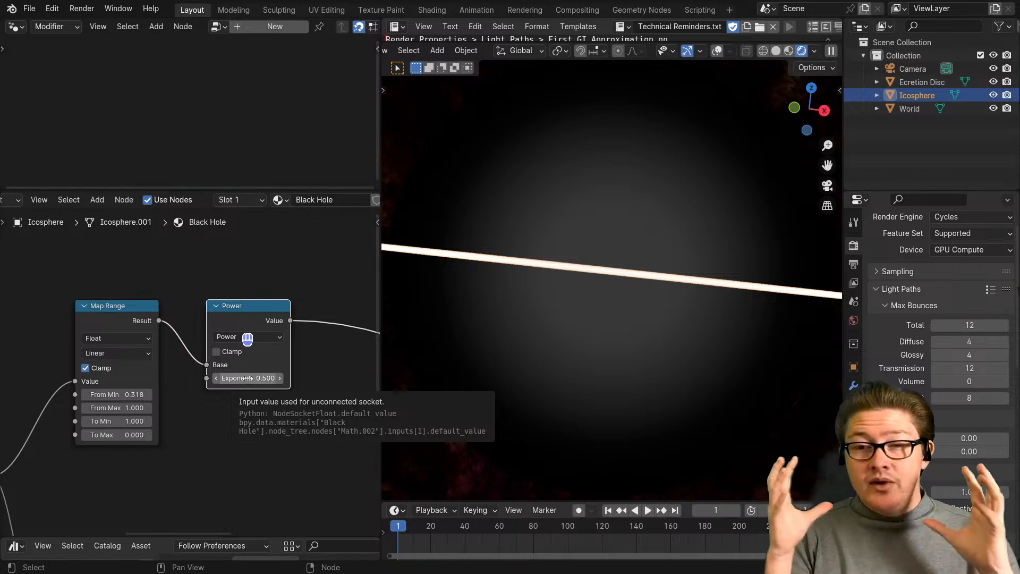
Reposition the Power node and the Map Range feeding it, with the Power node placed slightly lower
middle_drag(247, 378, 207, 380)
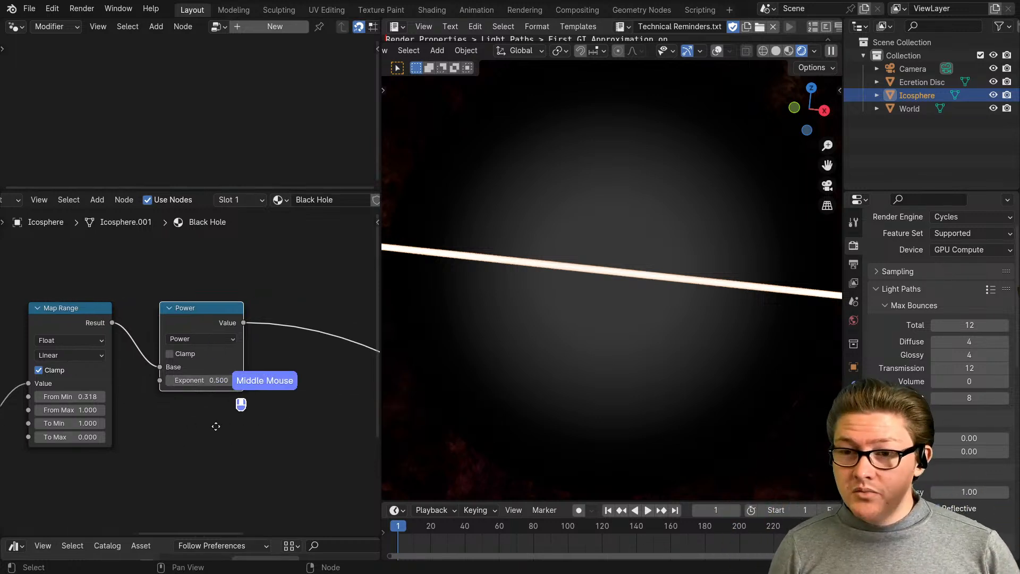
scroll(199, 387, up, 2)
scroll(196, 389, down, 4)
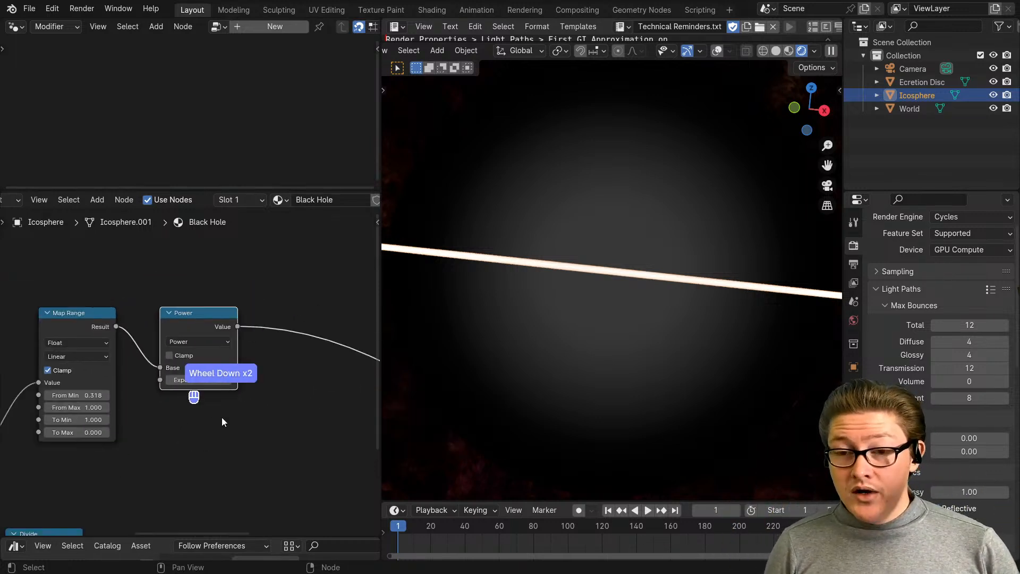
drag(192, 340, 191, 392)
drag(123, 338, 111, 370)
drag(192, 388, 186, 410)
scroll(192, 396, up, 4)
scroll(187, 411, down, 3)
middle_drag(185, 298, 151, 302)
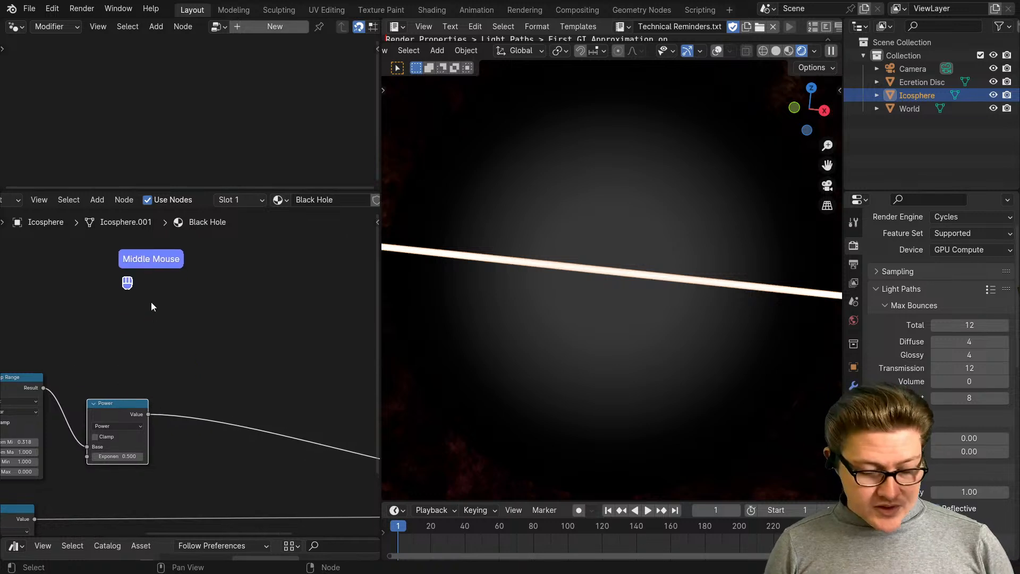
key(shift+a)
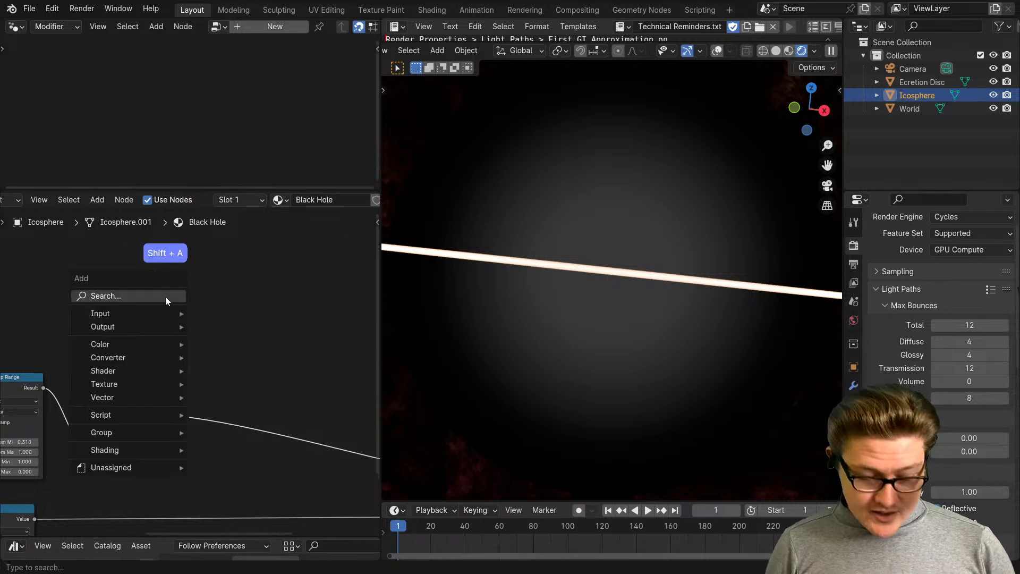
text(ramp)
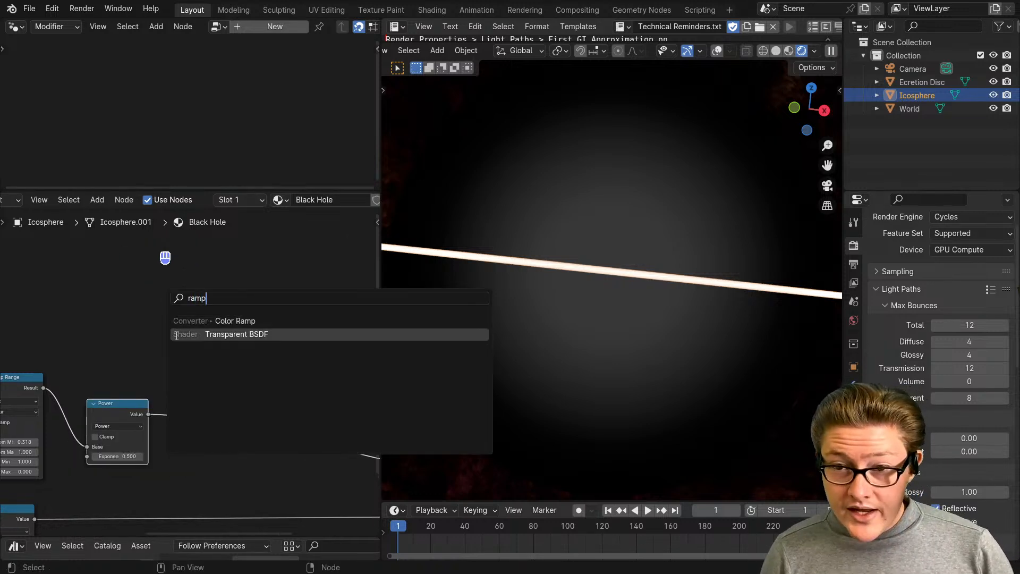
key(Escape)
Add an unconnected RGB Curves node above the Power node
key(shift+a)
text(c)
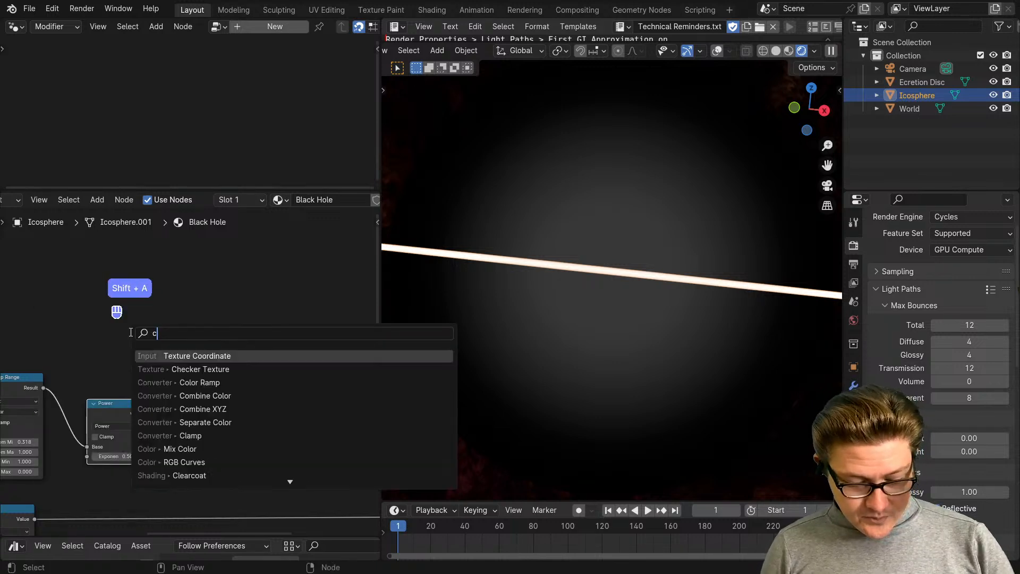
text(urv)
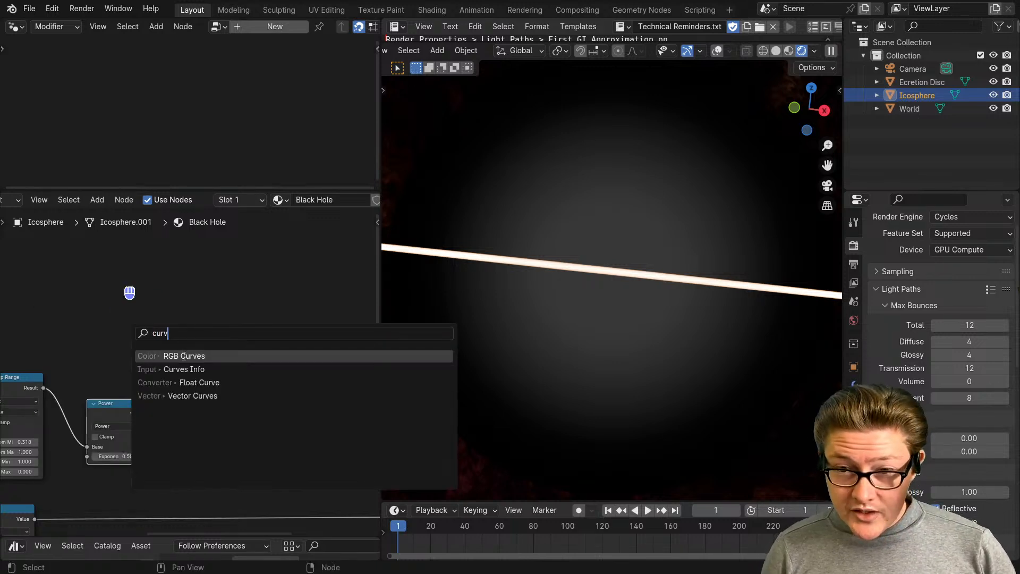
click(184, 356)
click(255, 298)
scroll(196, 381, up, 2)
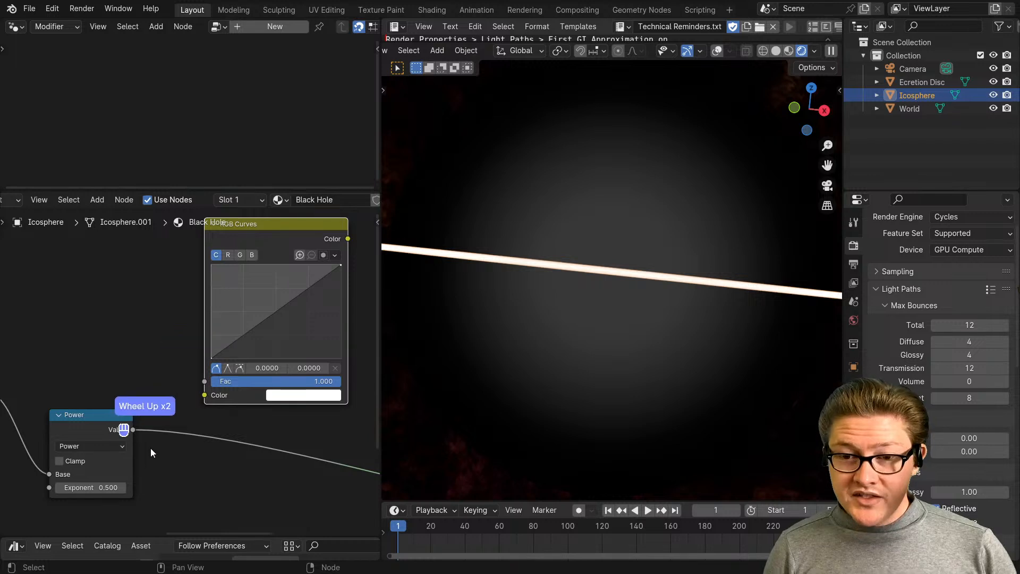
Try Exponent values of 1 and 2 on the Power node
middle_drag(151, 452, 137, 396)
click(85, 430)
middle_drag(264, 351, 225, 400)
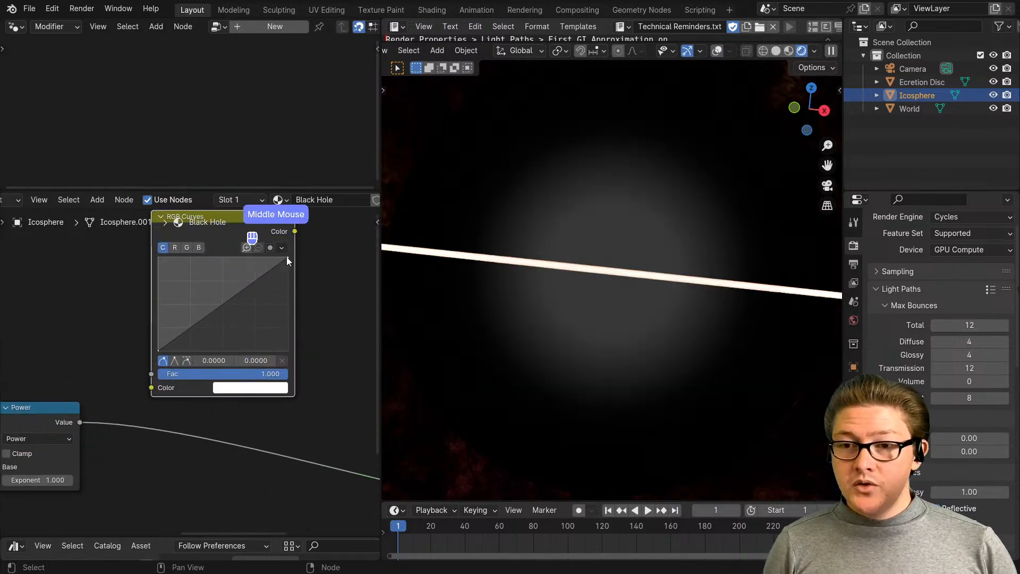
middle_drag(61, 467, 119, 442)
click(115, 454)
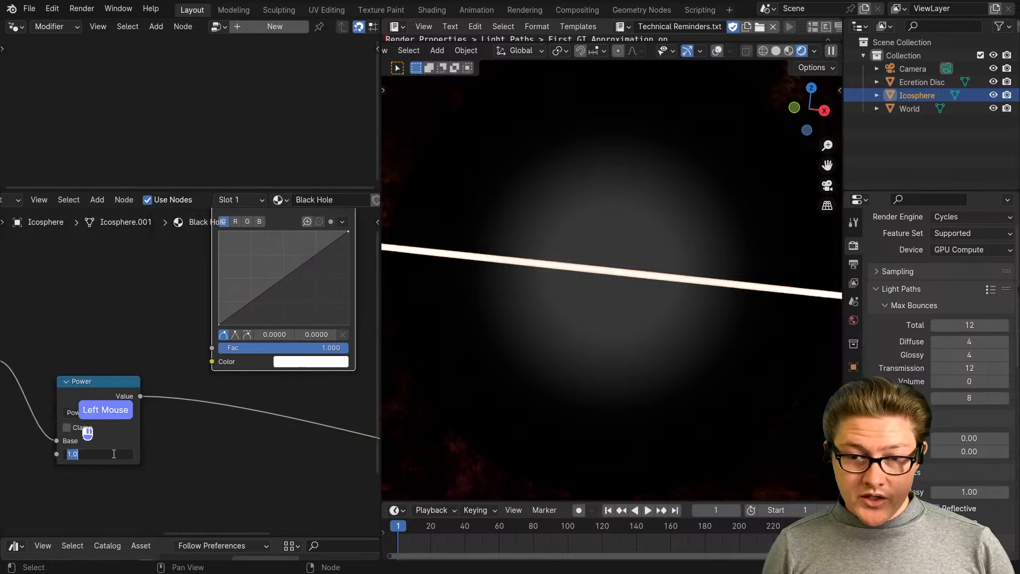
key(Return)
Bend the RGB Curves line downward with a control point at about 0.33, 0.105
middle_drag(204, 448, 139, 483)
scroll(207, 393, up, 1)
middle_drag(281, 343, 239, 384)
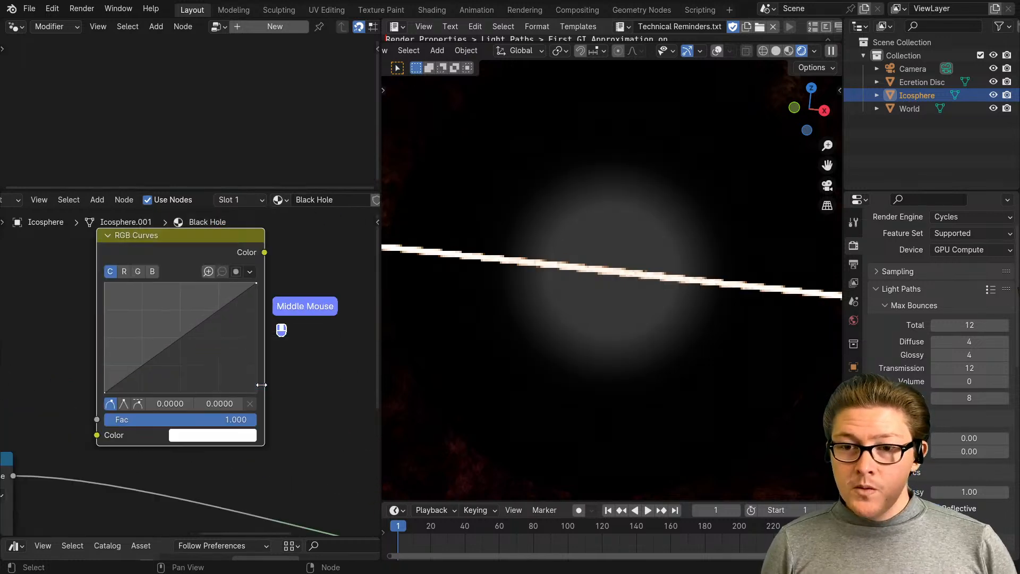
scroll(197, 370, up, 1)
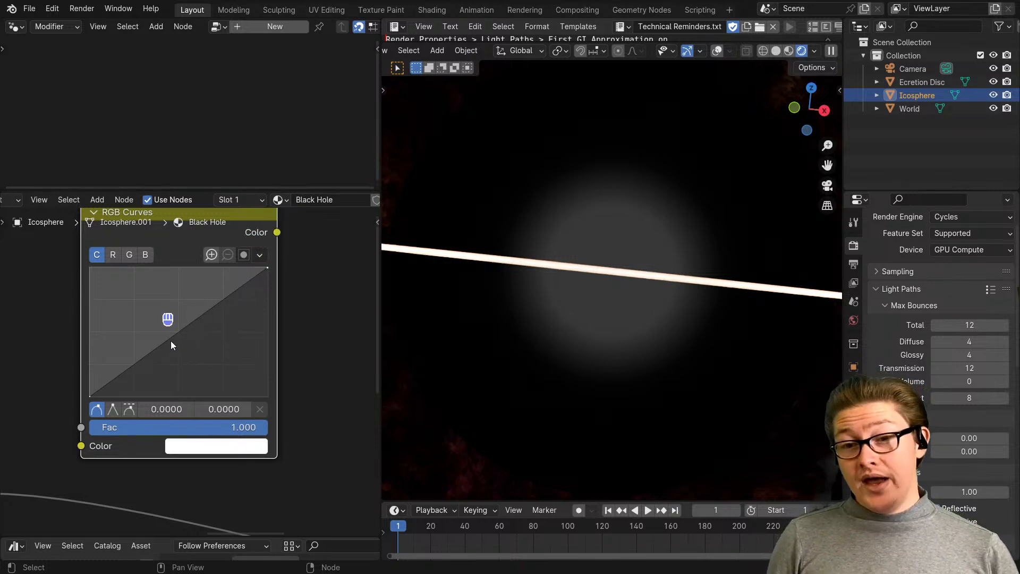
drag(173, 337, 167, 379)
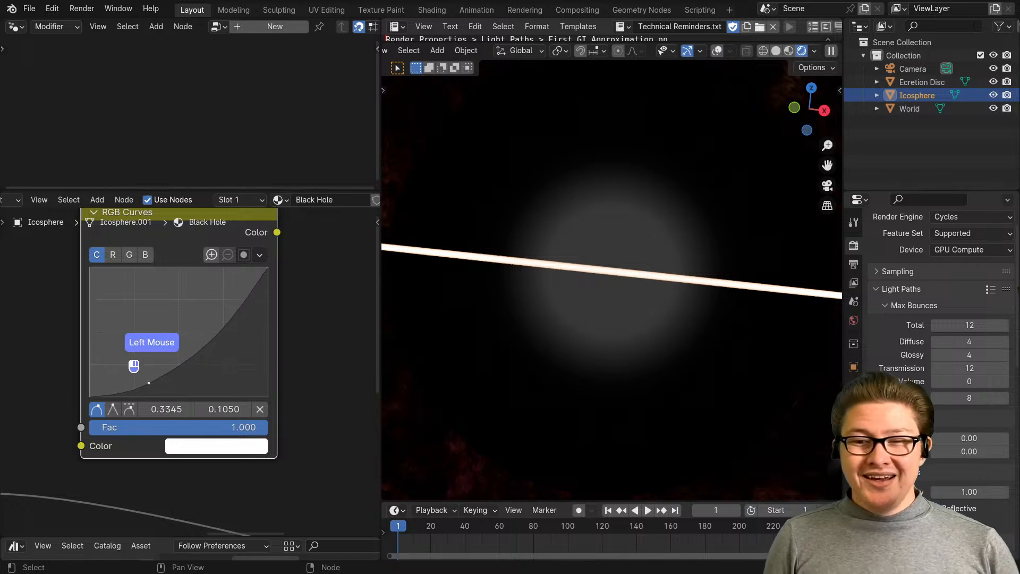
Delete the RGB Curves node
scroll(159, 380, down, 3)
click(202, 270)
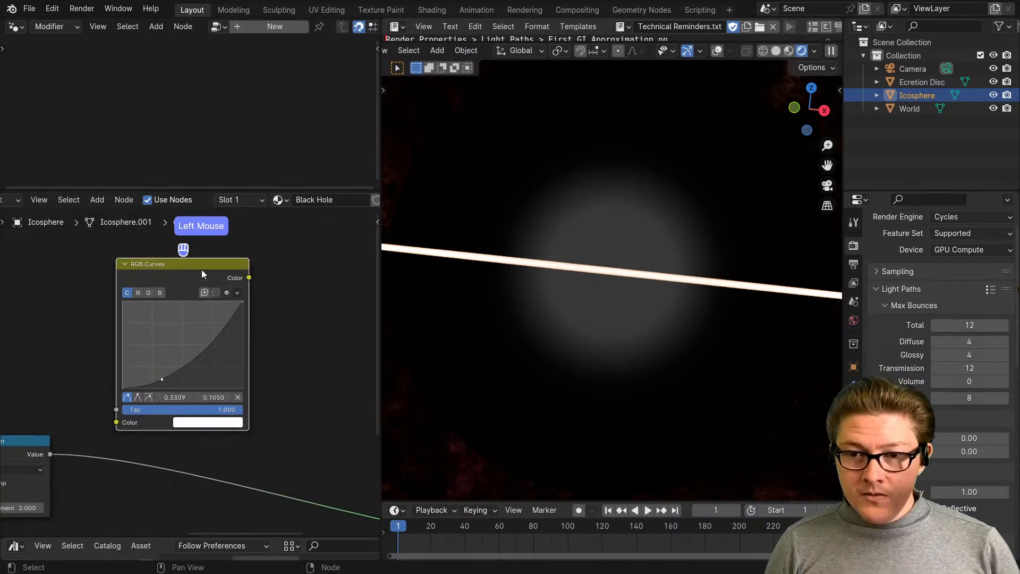
key(x)
Move the Power, second Map Range and Divide nodes closer to the Map Range that feeds them
scroll(131, 359, down, 3)
middle_drag(155, 394, 186, 337)
middle_drag(66, 378, 185, 373)
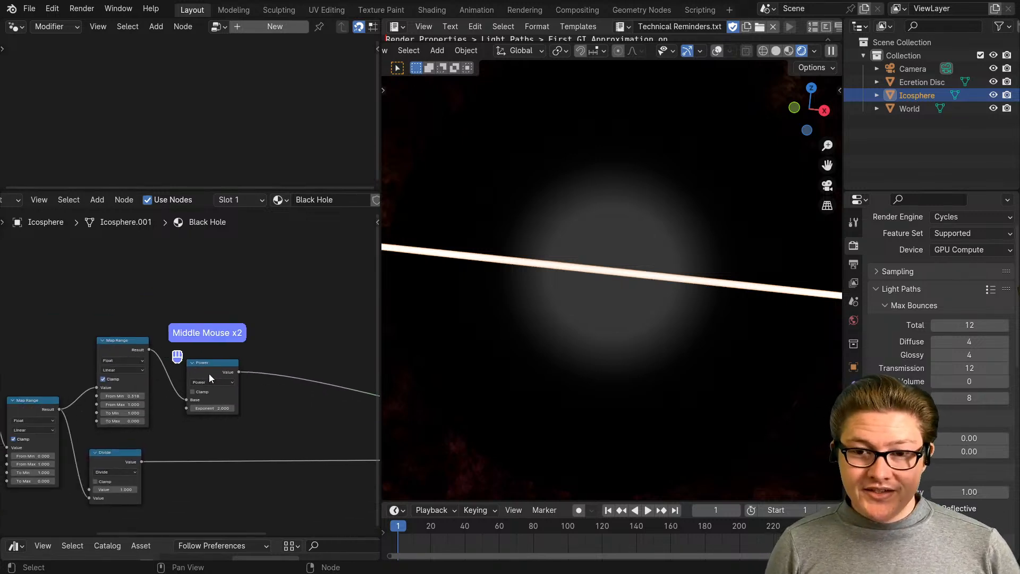
drag(210, 367, 196, 353)
drag(204, 327, 93, 391)
key(g)
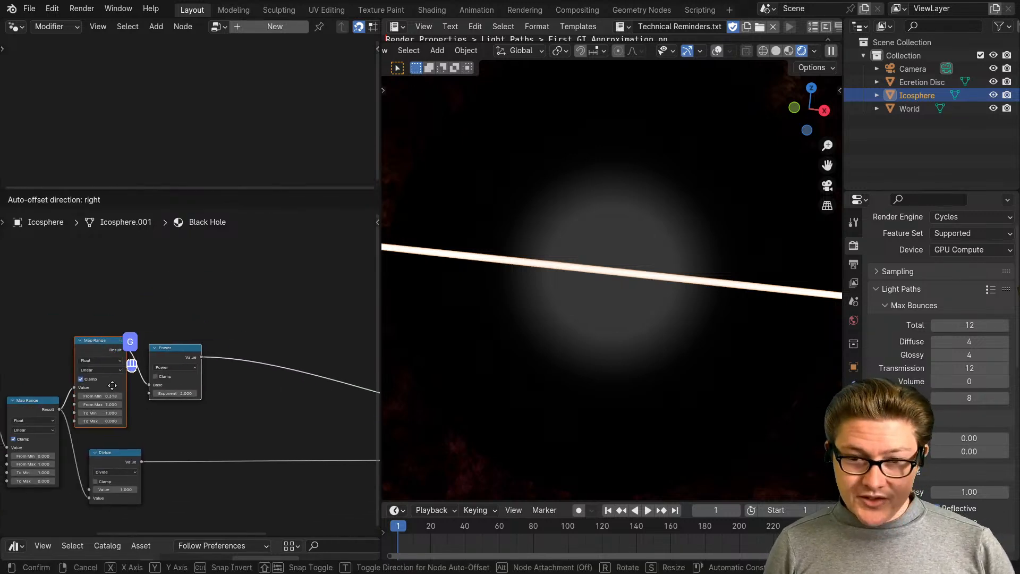
click(111, 385)
drag(110, 461, 89, 461)
Set the Power node's Exponent to 8
scroll(172, 456, up, 3)
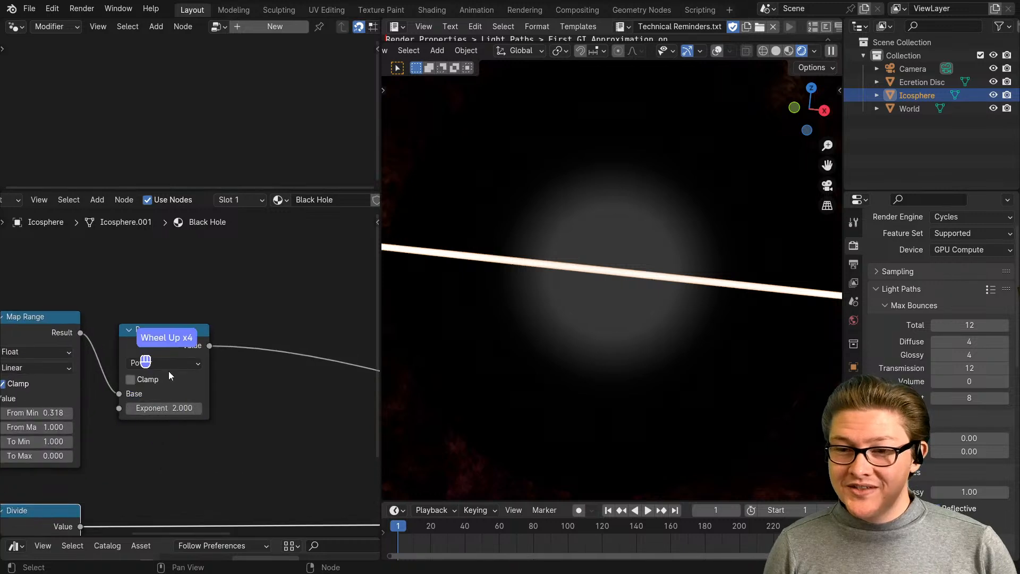
drag(152, 408, 153, 408)
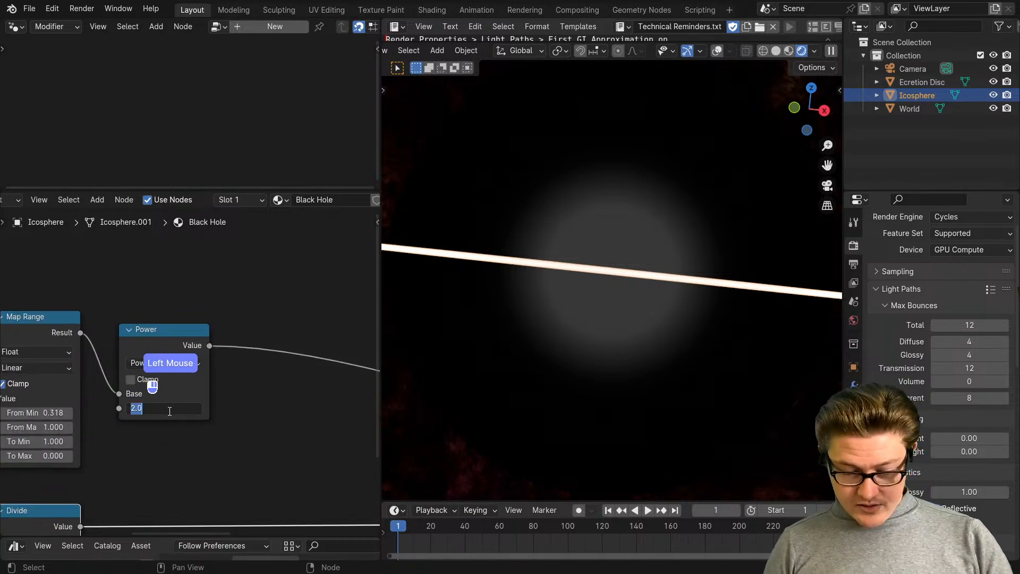
text(8)
key(Return)
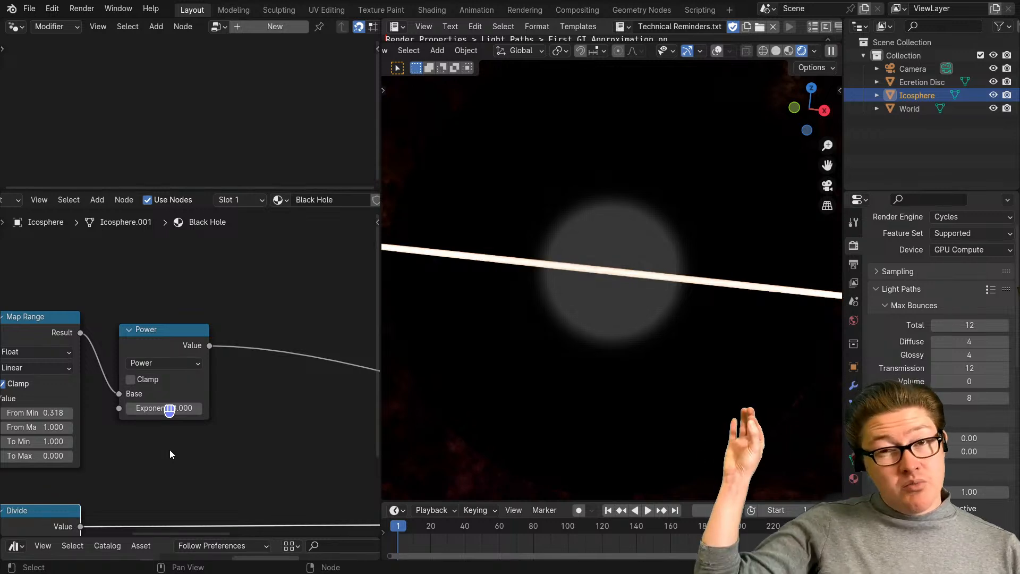
scroll(169, 448, down, 2)
middle_drag(228, 449, 171, 444)
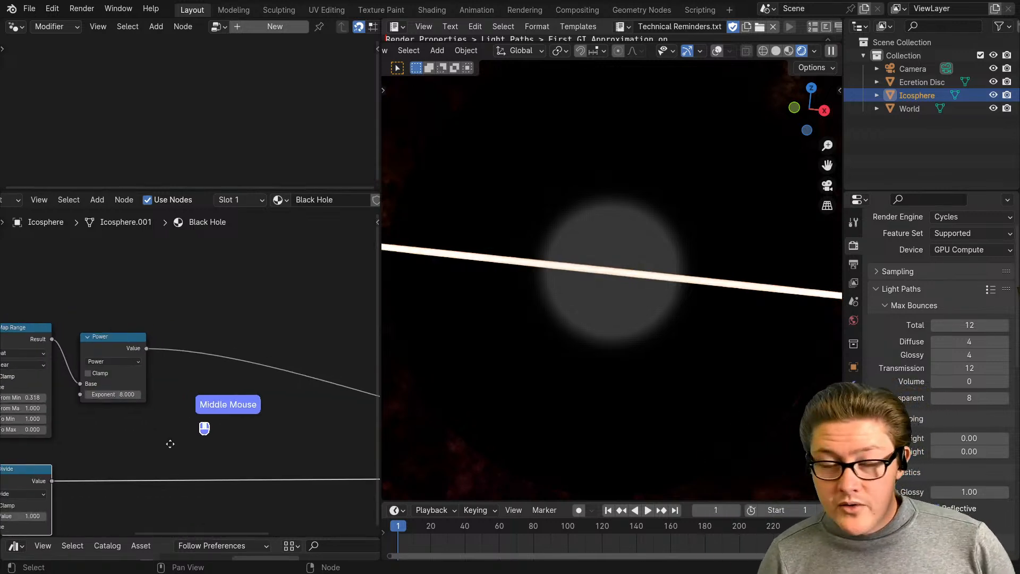
middle_drag(82, 338, 103, 342)
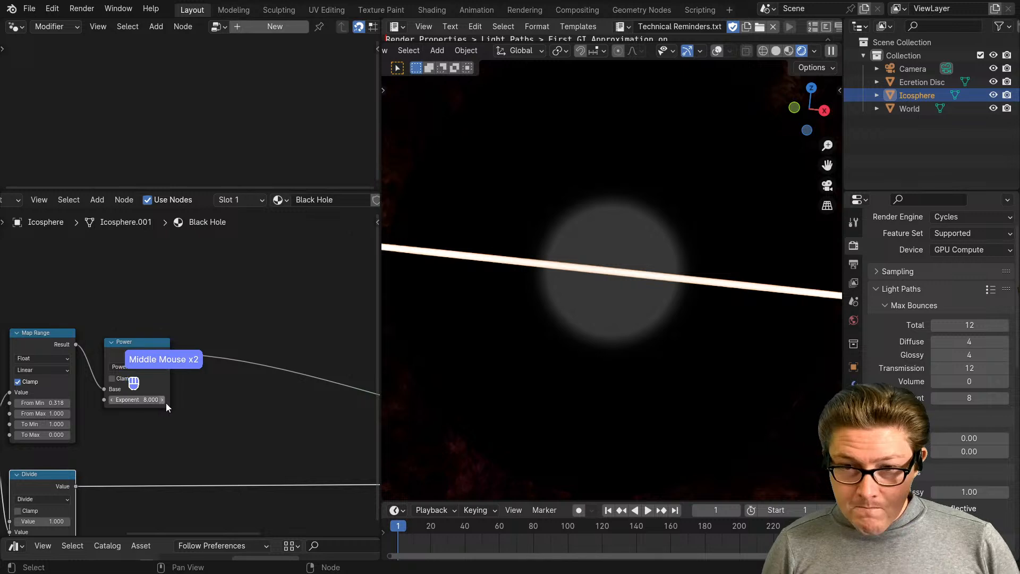
Shift the Power node closer to its Map Range and insert another Map Range node after it
scroll(216, 428, down, 5)
middle_drag(217, 430, 250, 409)
drag(195, 356, 182, 343)
middle_drag(242, 394, 186, 403)
key(shift+m)
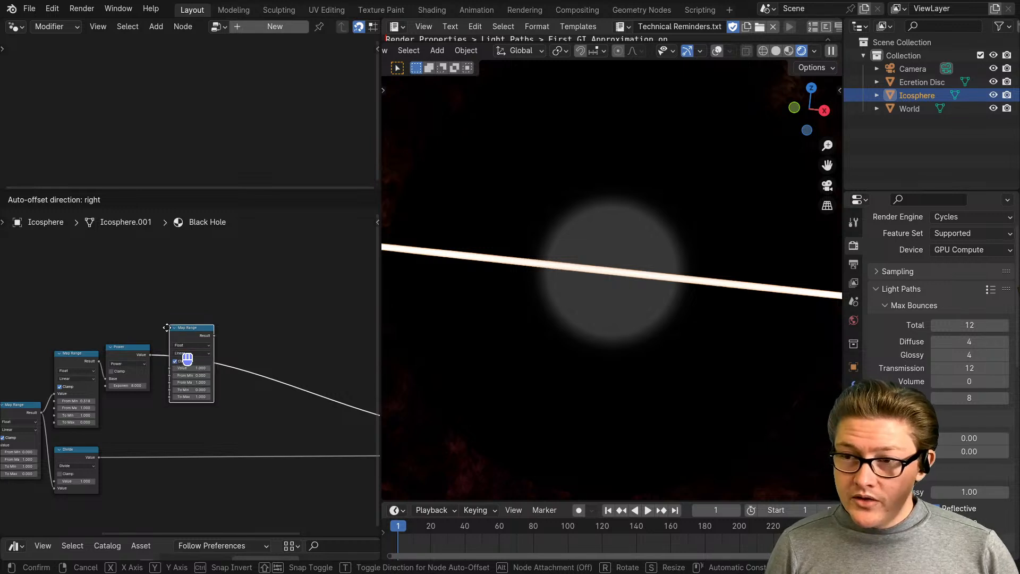
click(172, 334)
Invert the newly added Map Range by setting To Min to 1 and To Max to 0
scroll(222, 401, up, 2)
scroll(191, 393, up, 2)
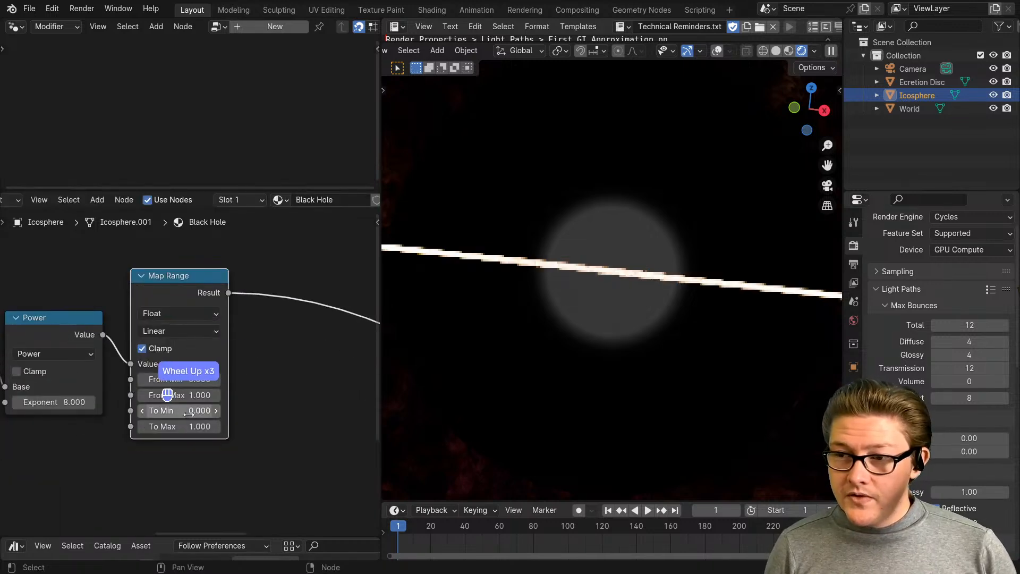
click(188, 413)
key(Tab)
text(0)
key(Return)
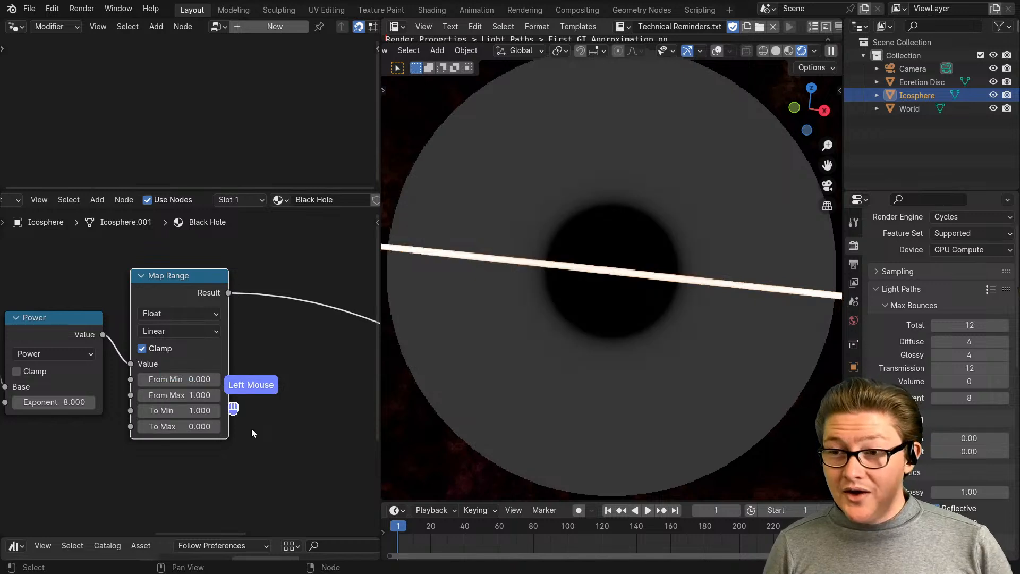
scroll(251, 428, down, 3)
scroll(223, 372, up, 4)
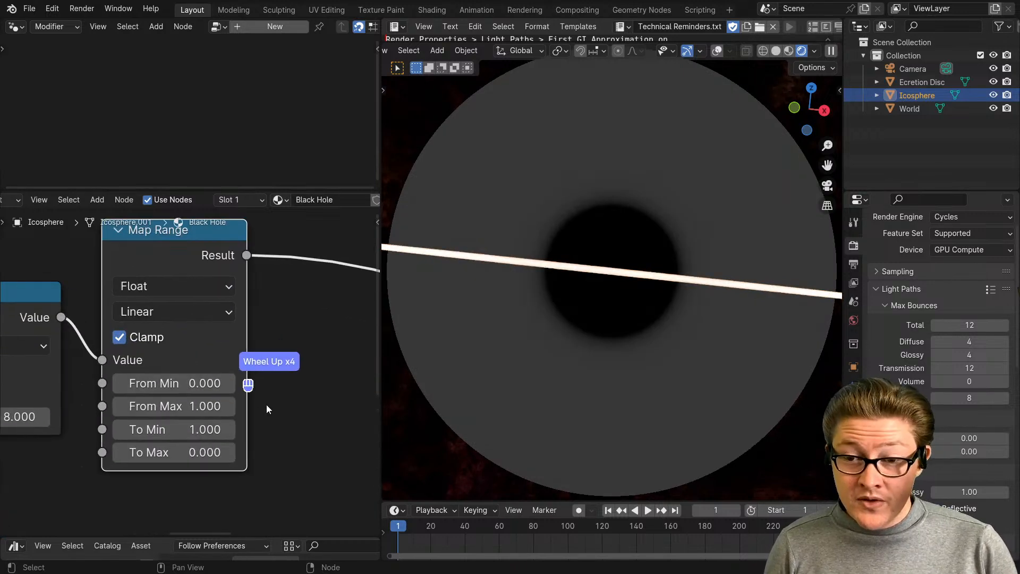
scroll(222, 393, down, 2)
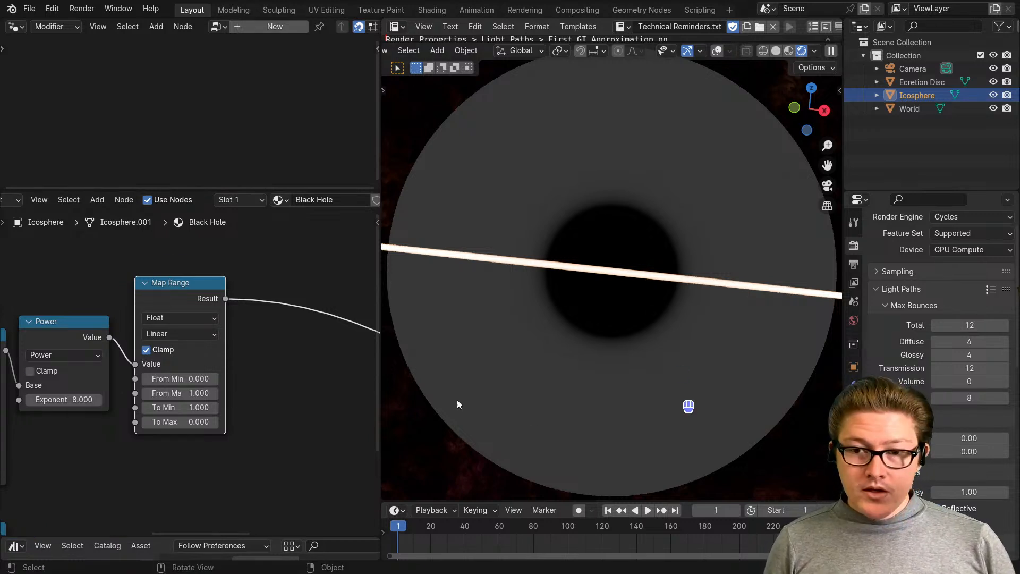
Move all nodes feeding the Refraction BSDF farther away from it to make room for more nodes
scroll(260, 383, down, 7)
middle_drag(228, 417, 268, 424)
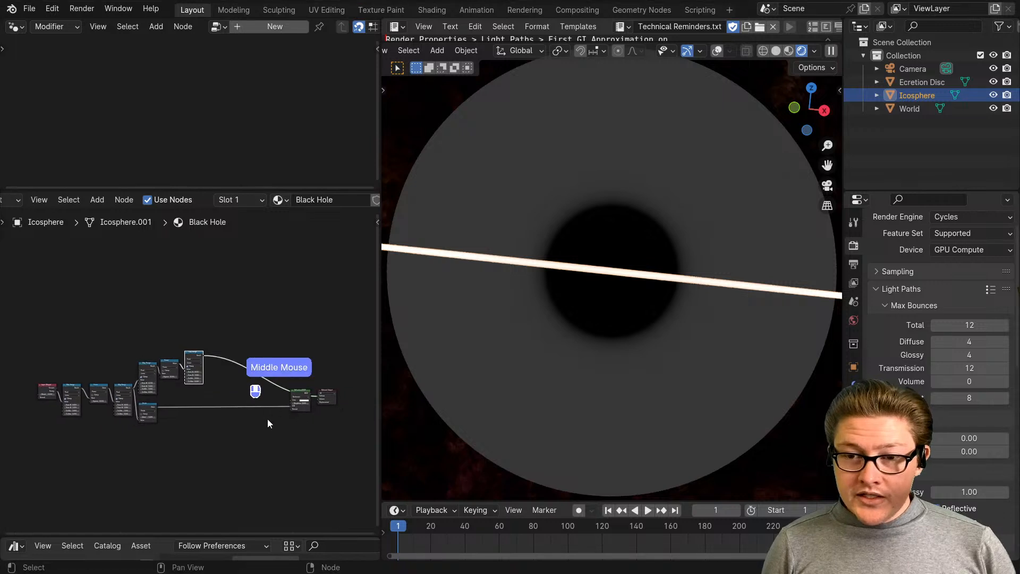
drag(268, 423, 40, 343)
key(g)
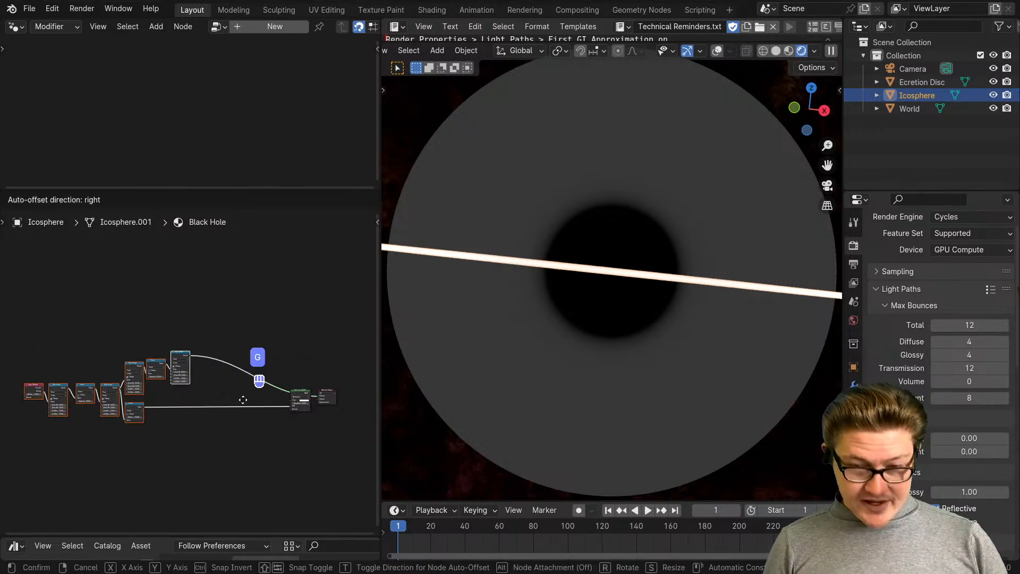
click(187, 409)
Add a Mix Color node after the last Map Range and duplicate it twice, giving three Mix nodes in a row
scroll(187, 410, up, 4)
middle_drag(189, 411, 125, 422)
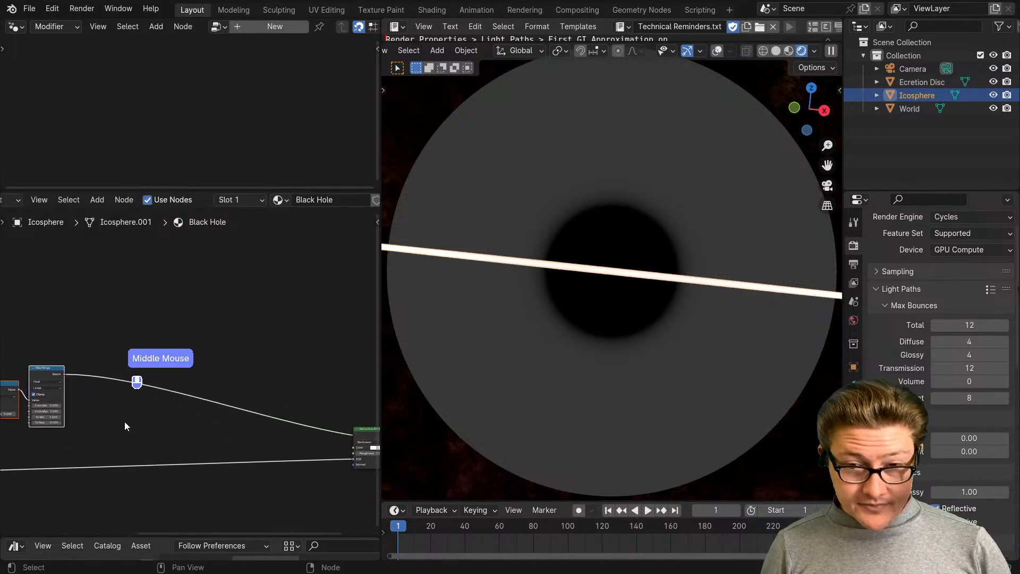
key(q)
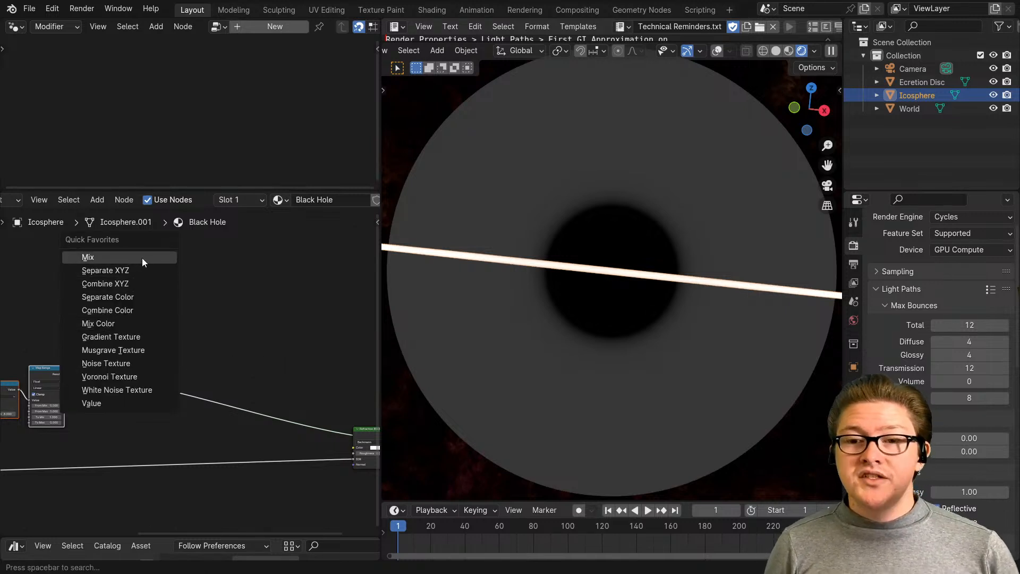
click(130, 324)
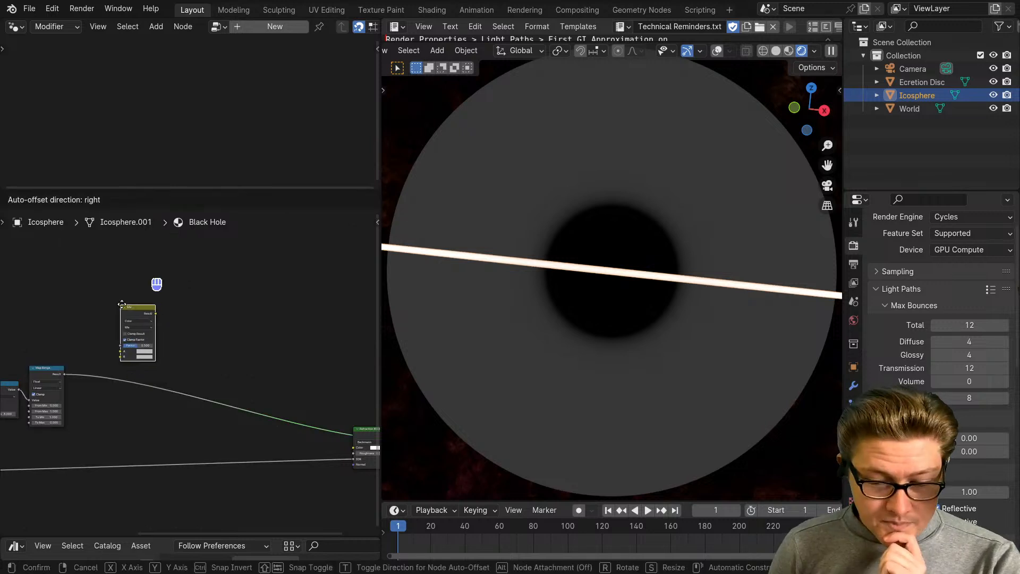
click(123, 306)
key(shift+d)
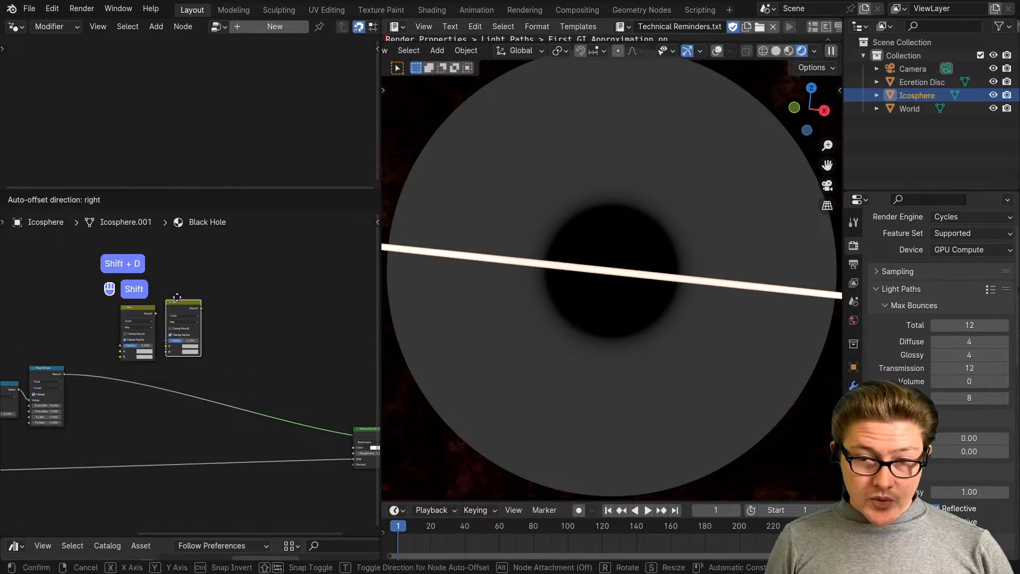
click(187, 287)
key(shift+d)
click(253, 272)
Connect the Map Range's Result to the Factor input of all three Mix nodes
scroll(126, 302, up, 1)
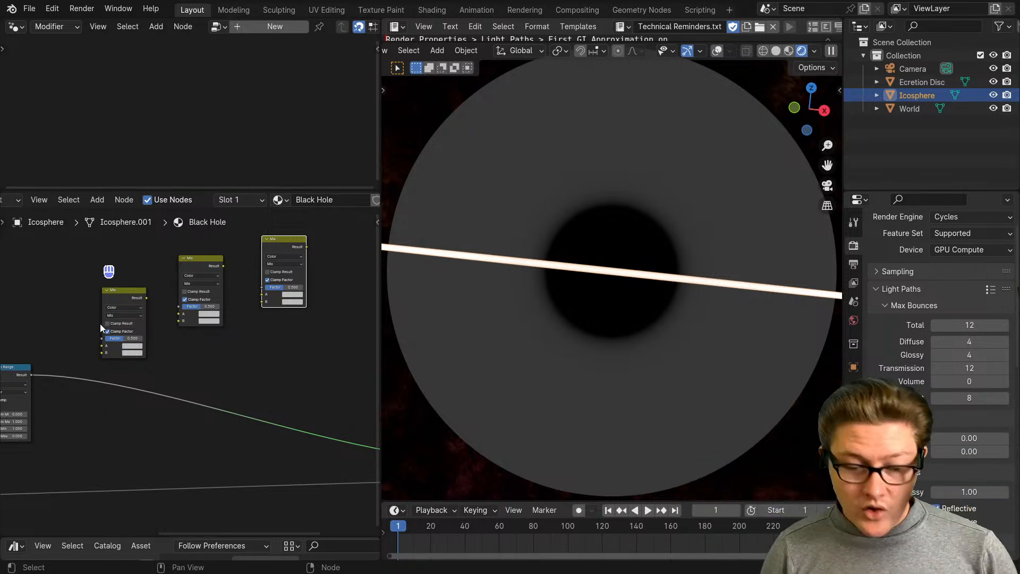
scroll(150, 364, up, 3)
middle_drag(150, 364, 179, 365)
scroll(180, 365, up, 2)
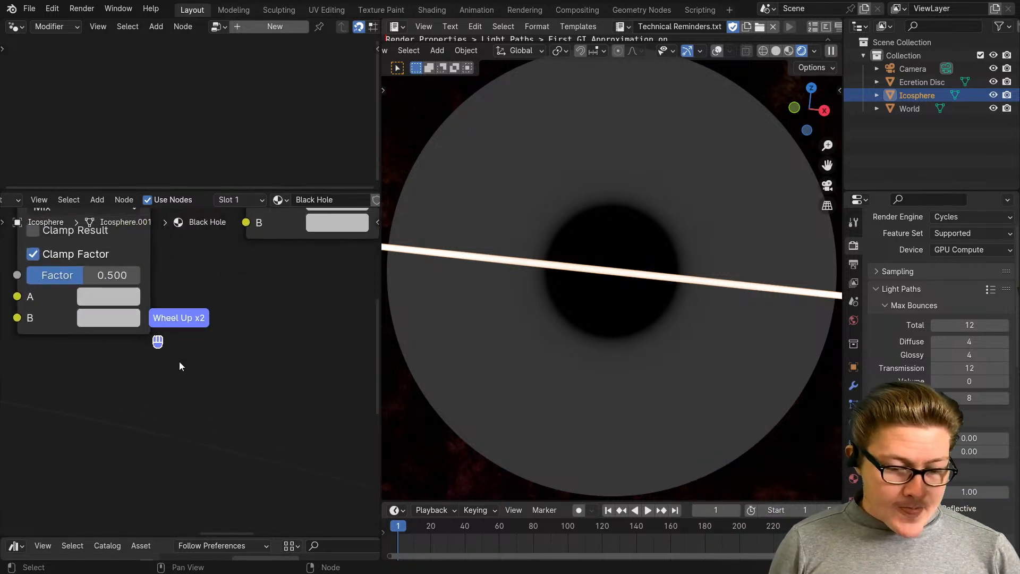
scroll(177, 364, up, 1)
middle_drag(91, 322, 149, 356)
scroll(234, 390, down, 4)
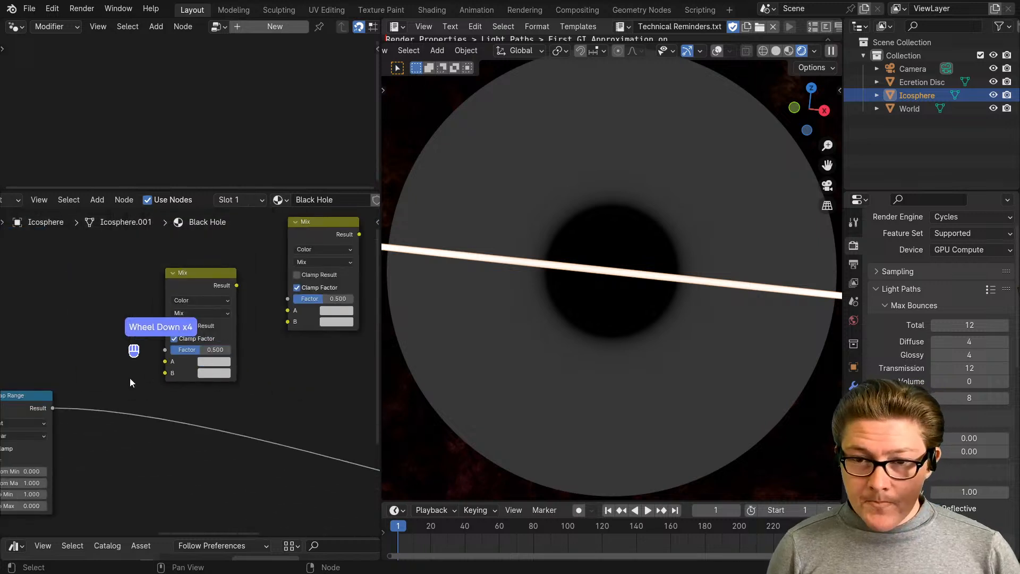
drag(52, 409, 165, 349)
drag(53, 408, 288, 299)
middle_drag(107, 390, 72, 415)
drag(18, 432, 319, 294)
scroll(253, 385, down, 6)
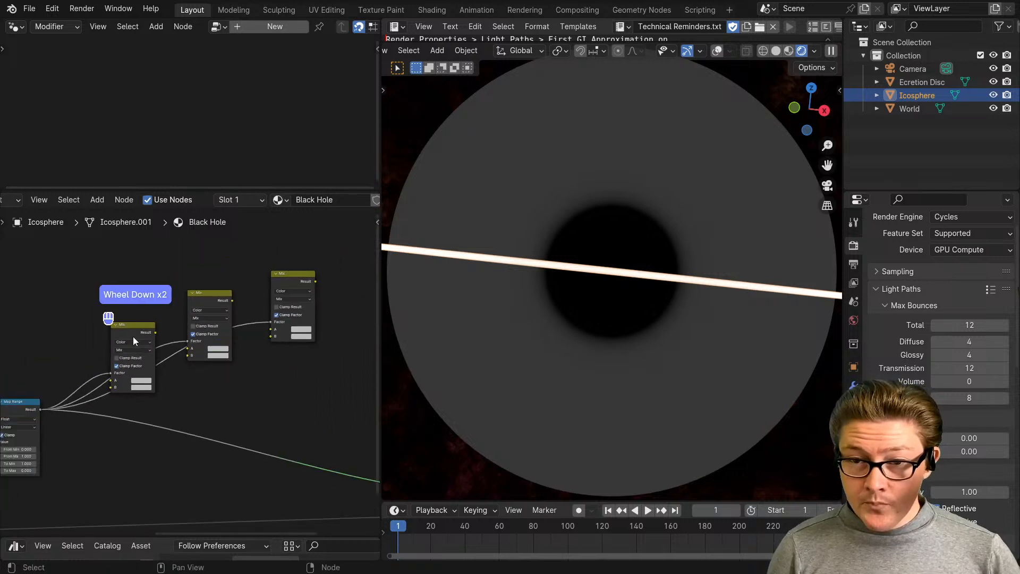
Move the first Mix node down beside the Map Range and preview its result on the sphere
drag(133, 338, 129, 438)
middle_drag(130, 426, 211, 355)
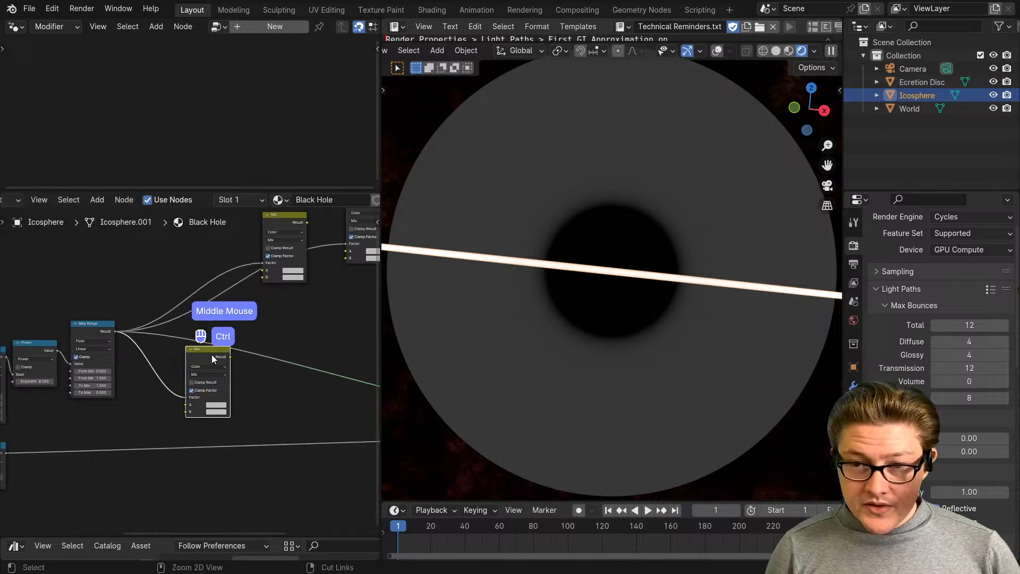
ctrl+shift+click(211, 355)
Set the first Mix node's B colour to white and its A colour to yellow
scroll(253, 397, up, 1)
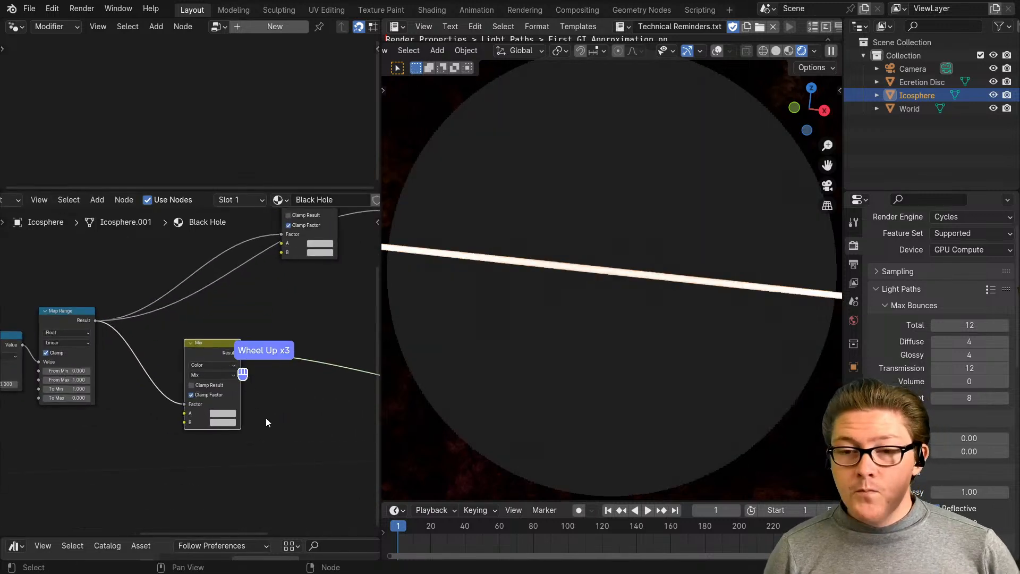
scroll(260, 420, up, 1)
click(212, 416)
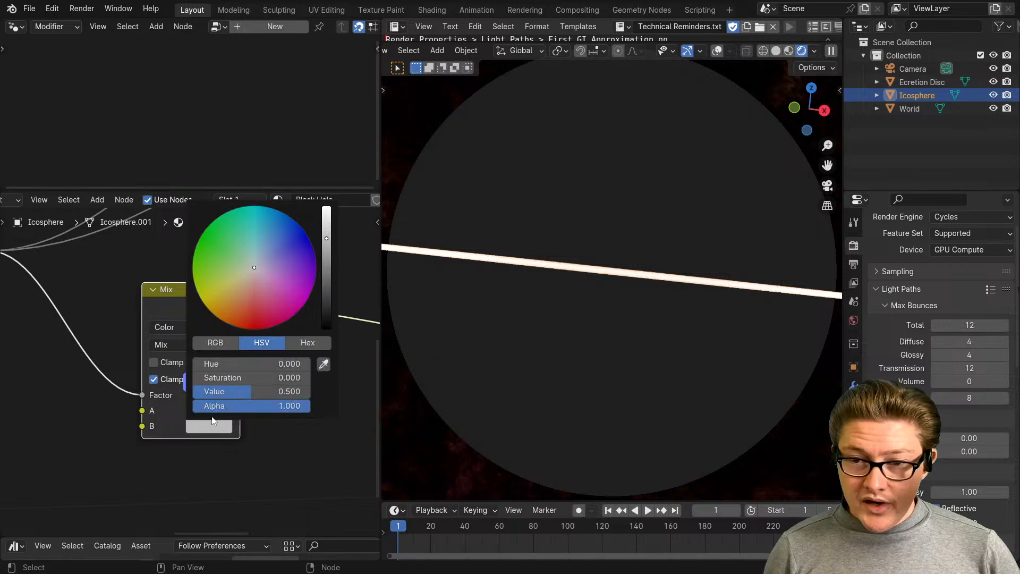
drag(235, 392, 311, 391)
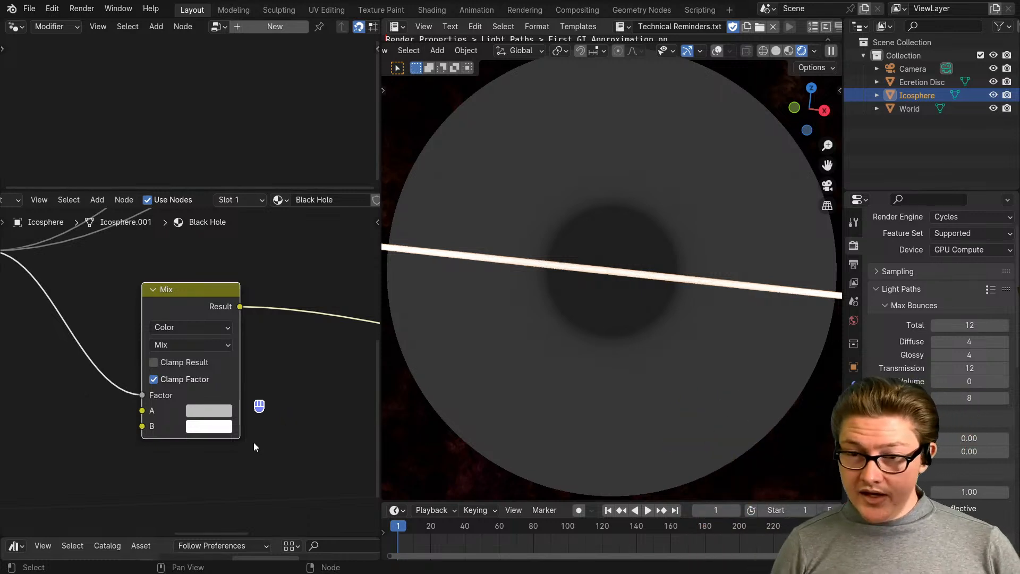
click(215, 418)
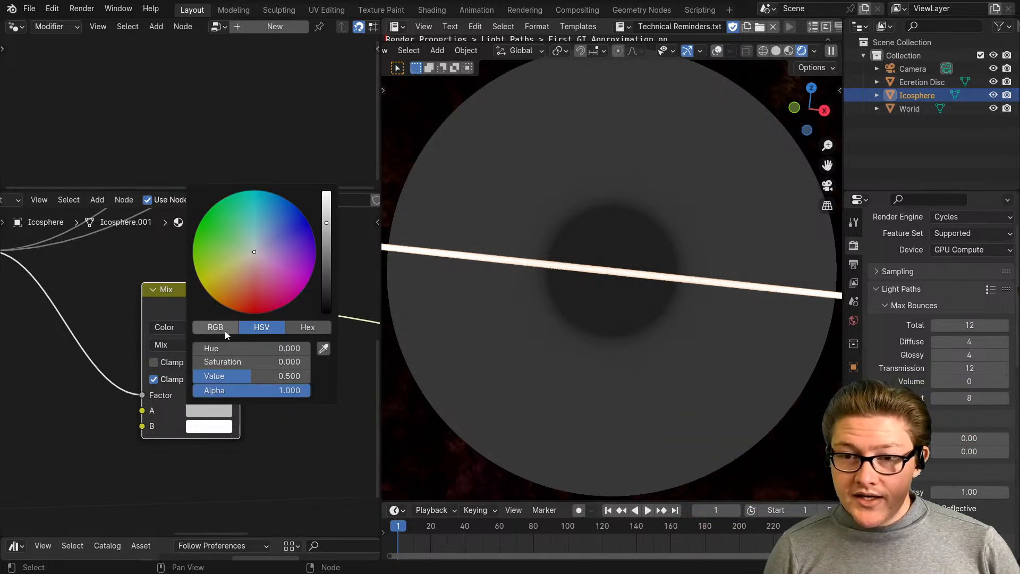
click(225, 330)
drag(239, 350, 197, 375)
scroll(236, 437, down, 2)
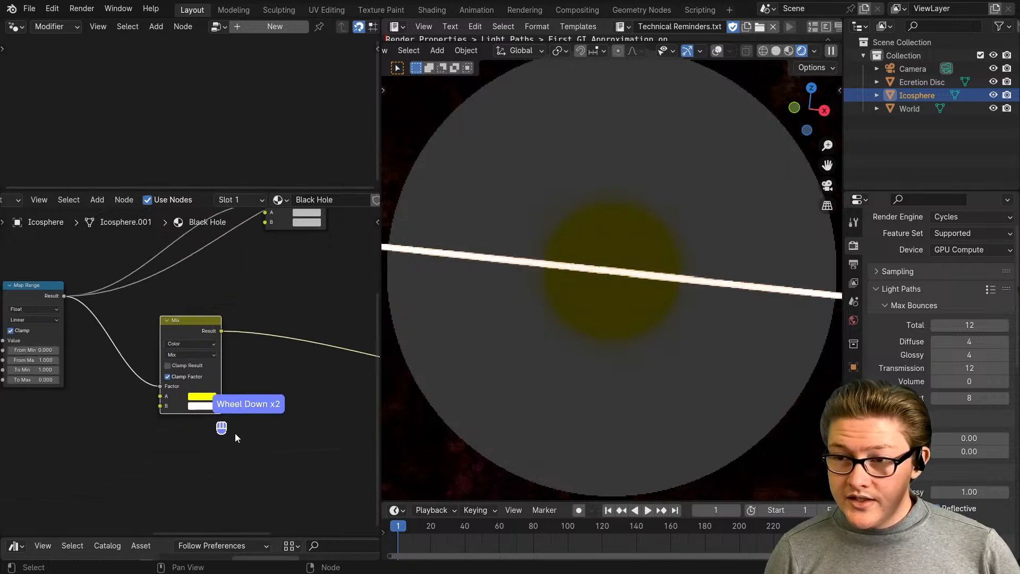
Connect the first Mix node's Result to the second Mix node's B input and preview the second Mix node
middle_drag(240, 391, 167, 443)
middle_drag(205, 405, 232, 464)
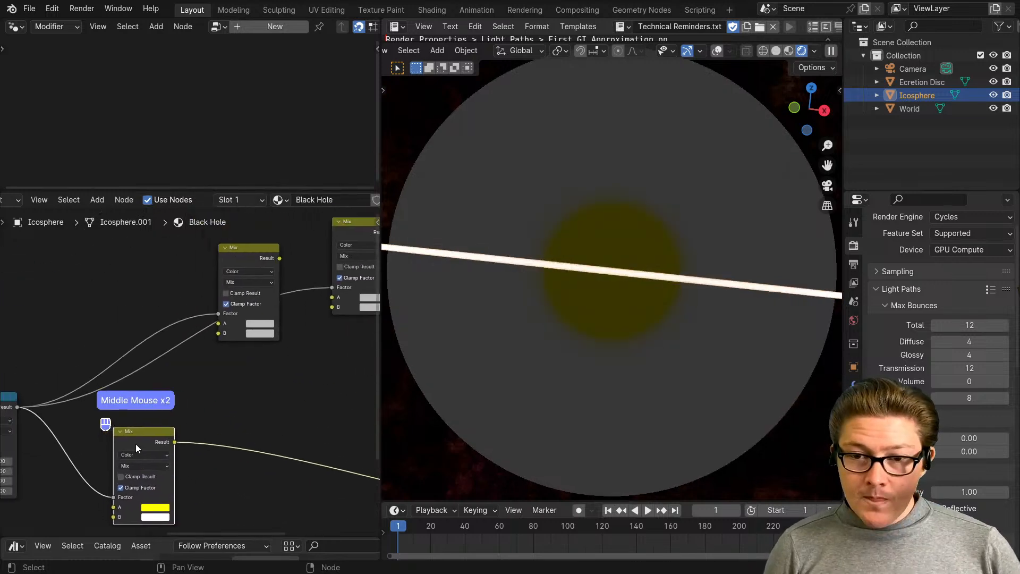
drag(136, 448, 219, 333)
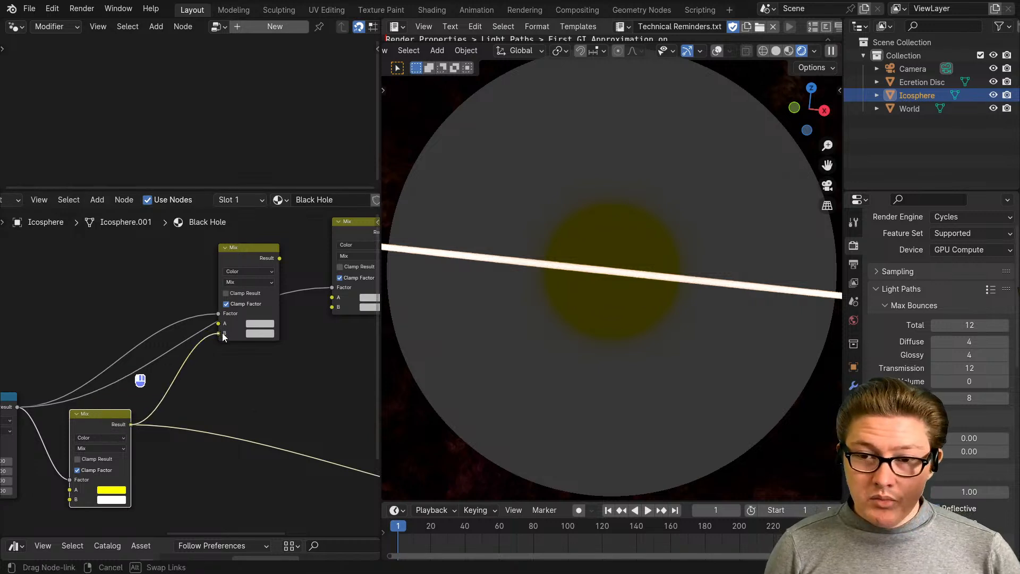
click(254, 324)
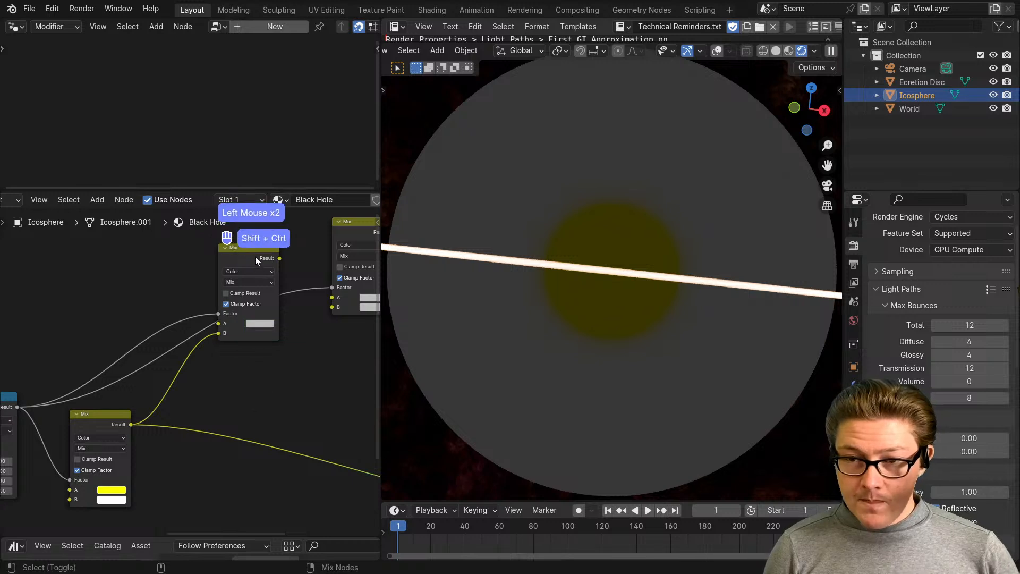
ctrl+shift+click(253, 259)
drag(252, 260, 235, 330)
Set the second Mix node's A colour to pure red and connect its Result to the third Mix node's B input
click(240, 393)
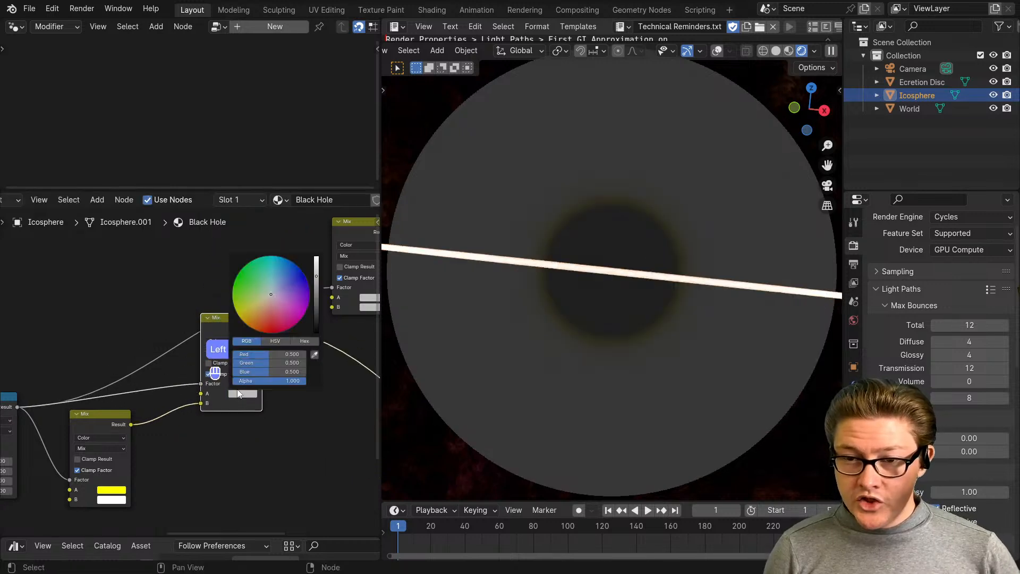
drag(266, 363, 305, 355)
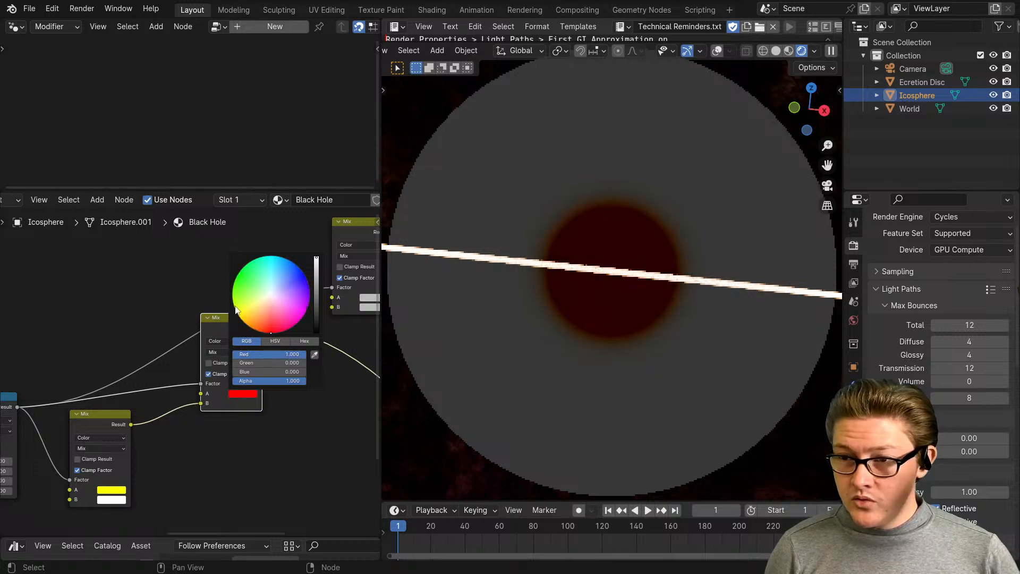
drag(244, 328, 331, 306)
Set the third Mix node's A colour to black
middle_drag(225, 385, 168, 404)
scroll(199, 369, up, 4)
click(259, 316)
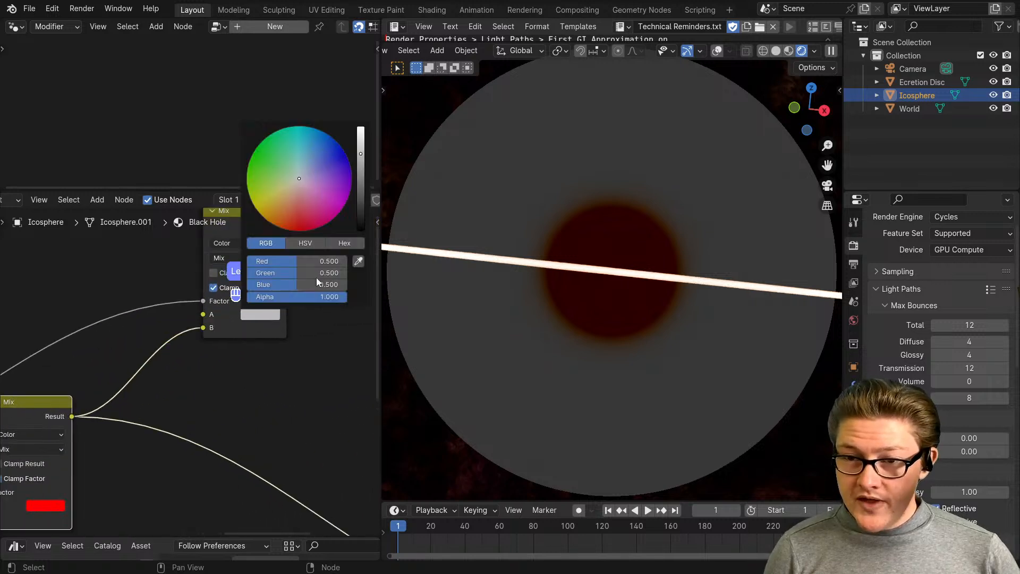
drag(358, 222, 350, 235)
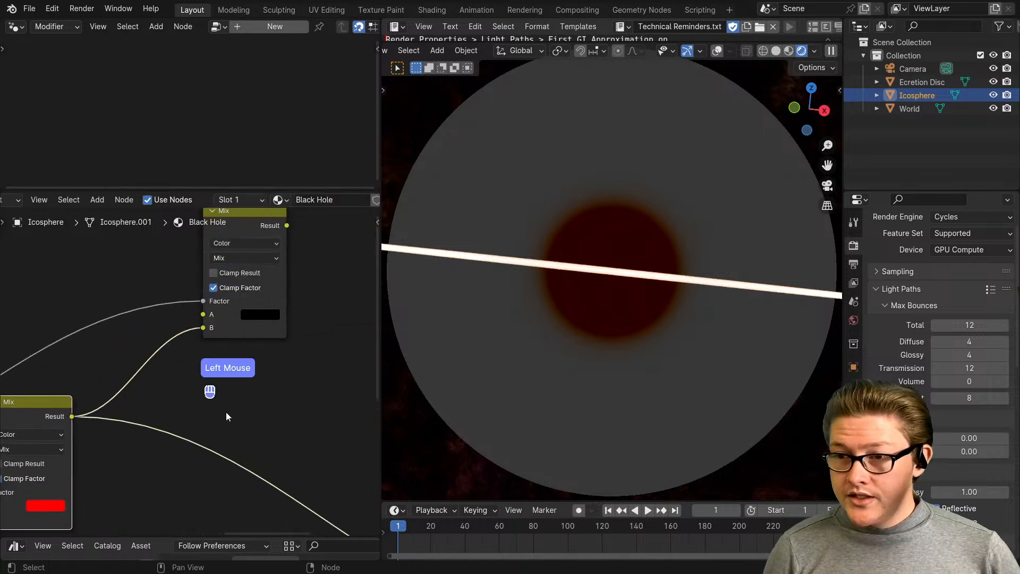
Preview the third Mix node on the sphere and move it closer to the second Mix node
scroll(237, 345, down, 2)
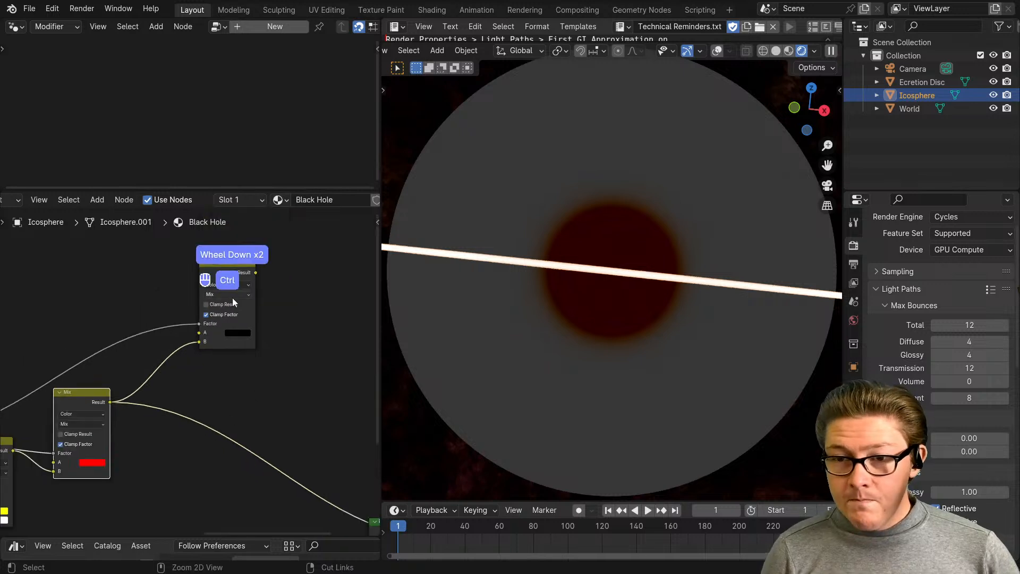
ctrl+shift+click(229, 270)
drag(230, 270, 159, 331)
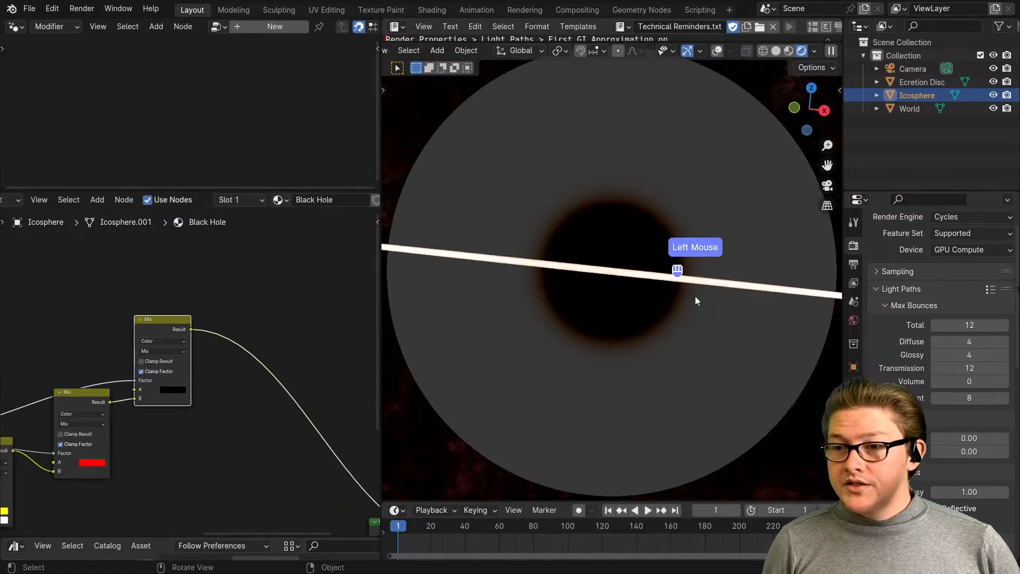
scroll(695, 296, up, 2)
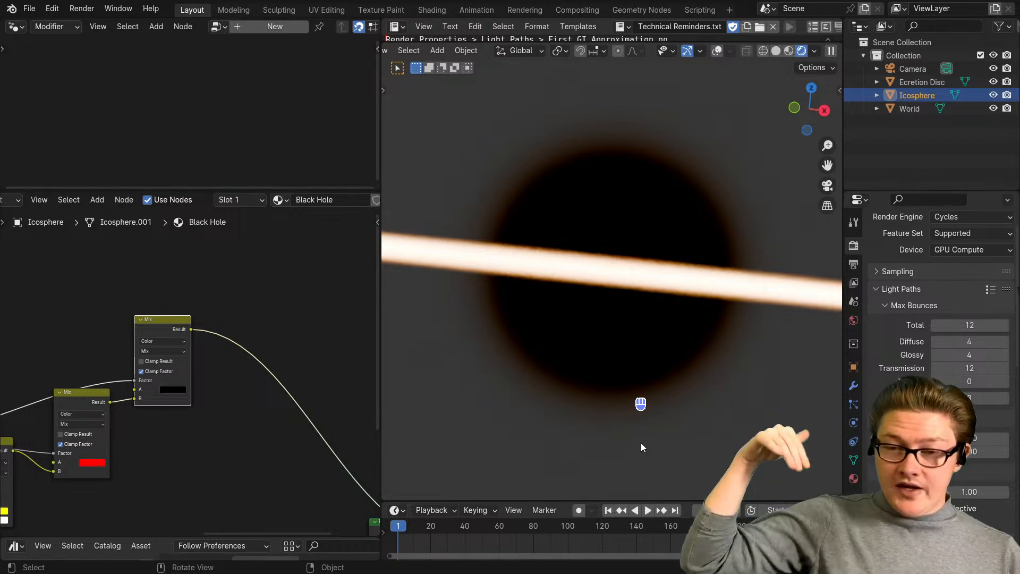
Route the Refraction BSDF back to the Material Output and connect the third Mix node's Result to its Color input
scroll(232, 439, down, 2)
middle_drag(232, 436, 221, 405)
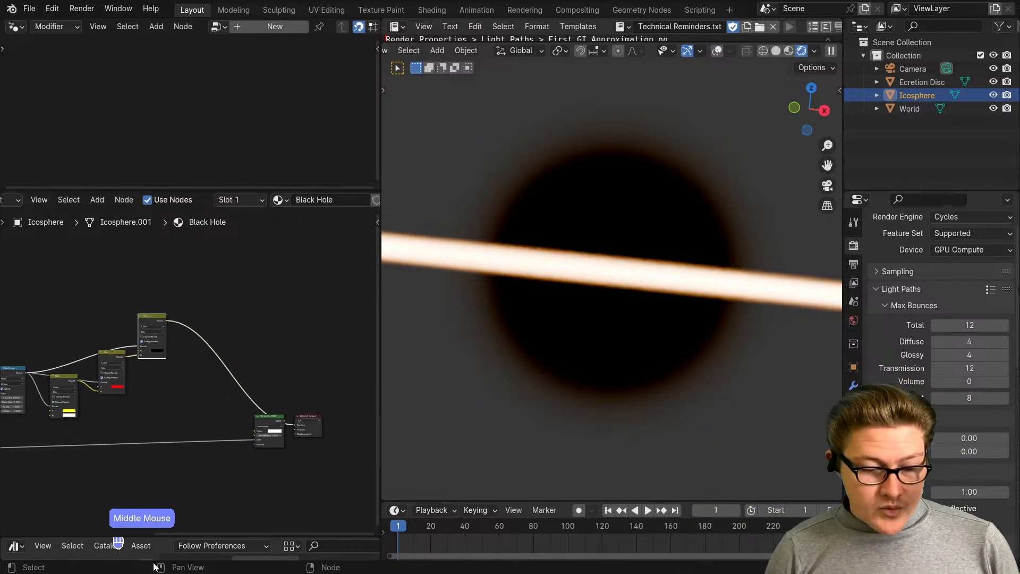
ctrl+shift+click(264, 422)
scroll(217, 444, up, 4)
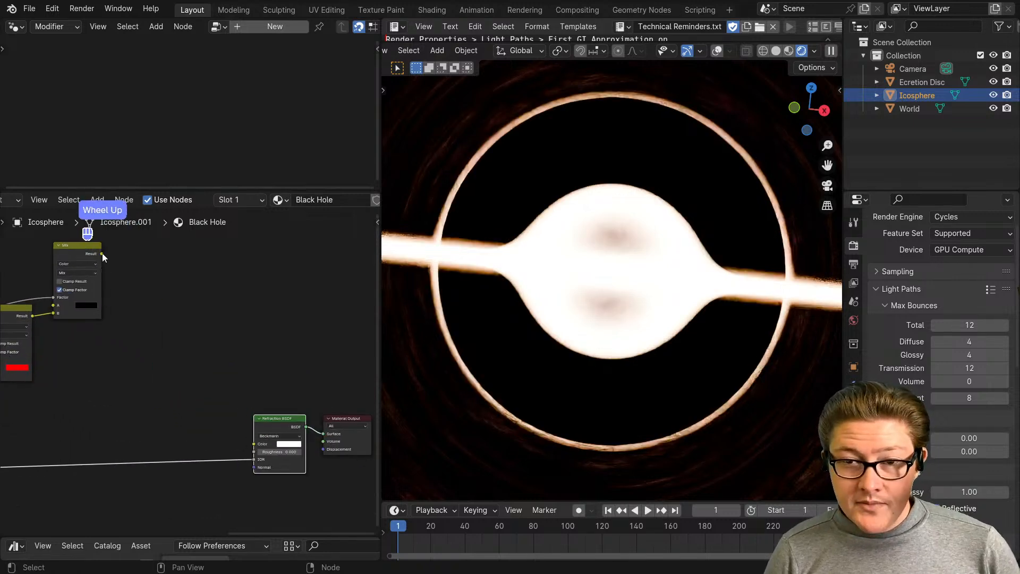
drag(102, 252, 260, 445)
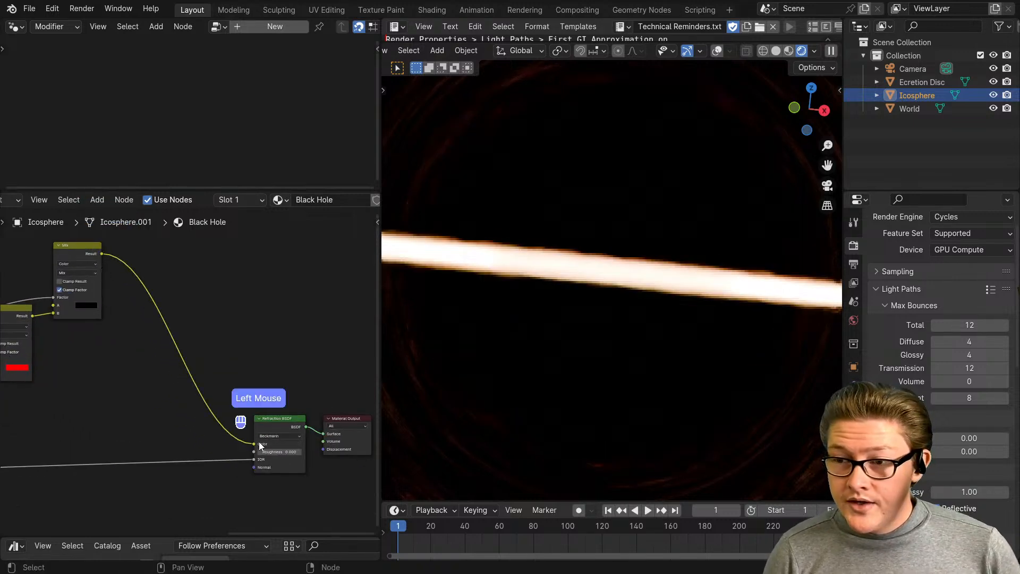
middle_drag(642, 316, 592, 353)
scroll(617, 313, down, 3)
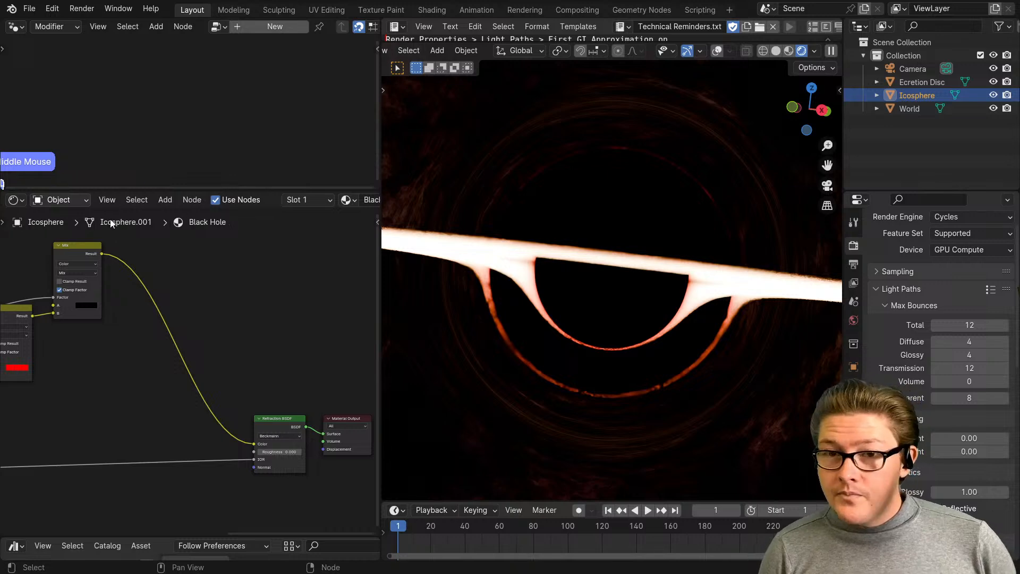
Switch the shader editor from the object material to the World node tree
click(59, 200)
click(62, 248)
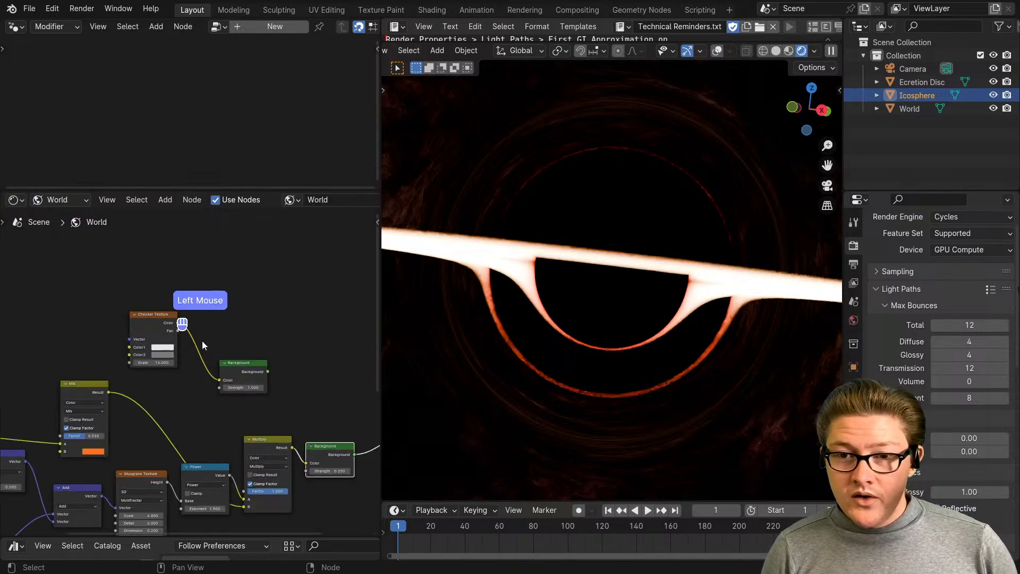
middle_drag(193, 359, 173, 371)
scroll(198, 378, up, 2)
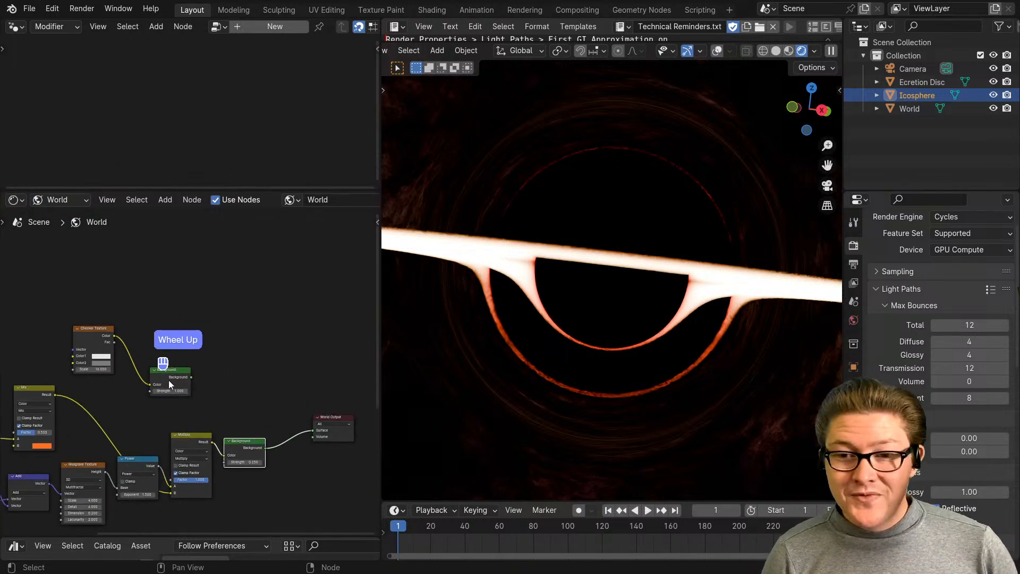
scroll(188, 372, up, 4)
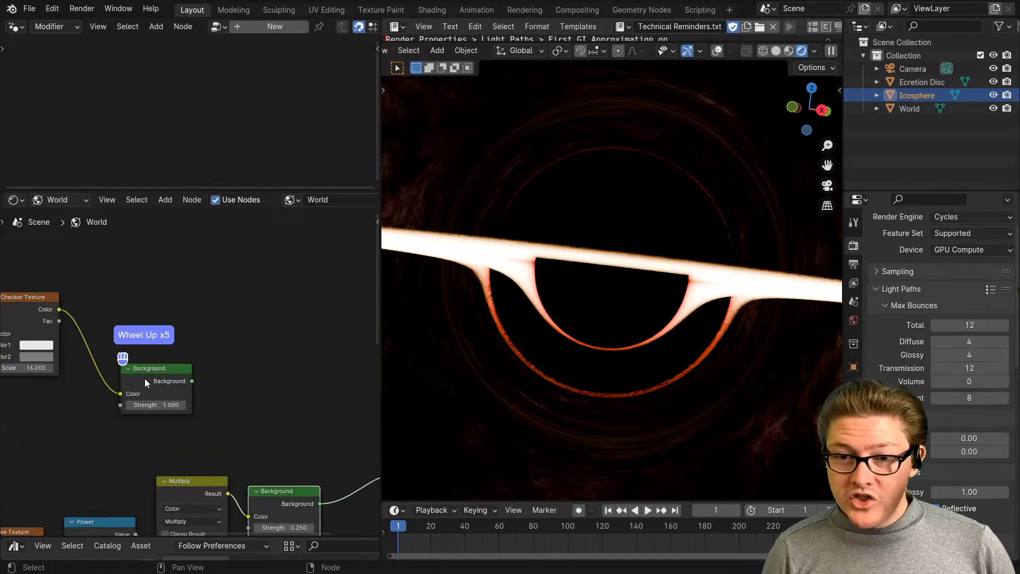
Examine the rendered black hole from another angle, including in a maximized viewport, and restore the layout
scroll(534, 349, down, 2)
scroll(547, 345, down, 2)
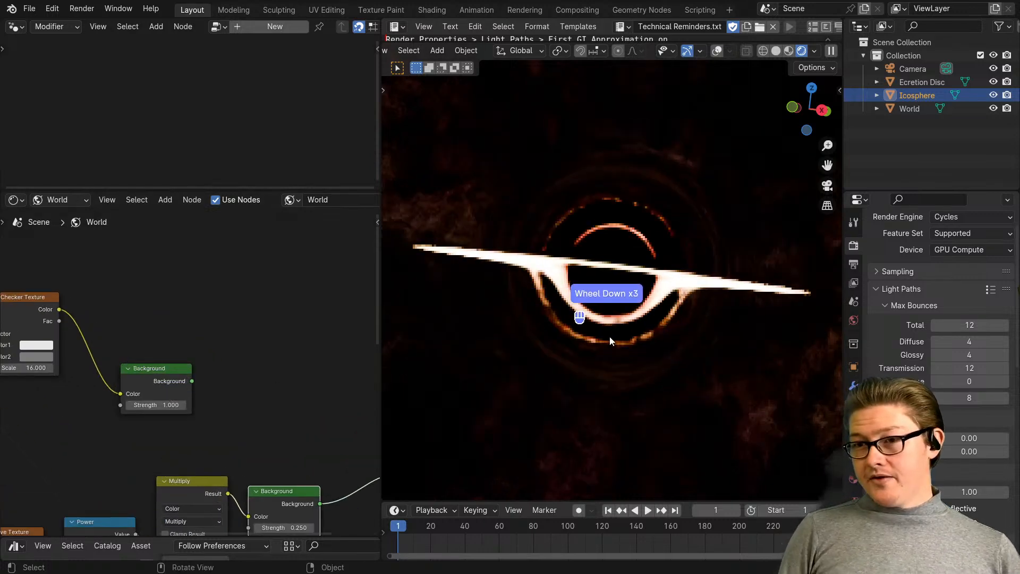
middle_drag(565, 356, 565, 356)
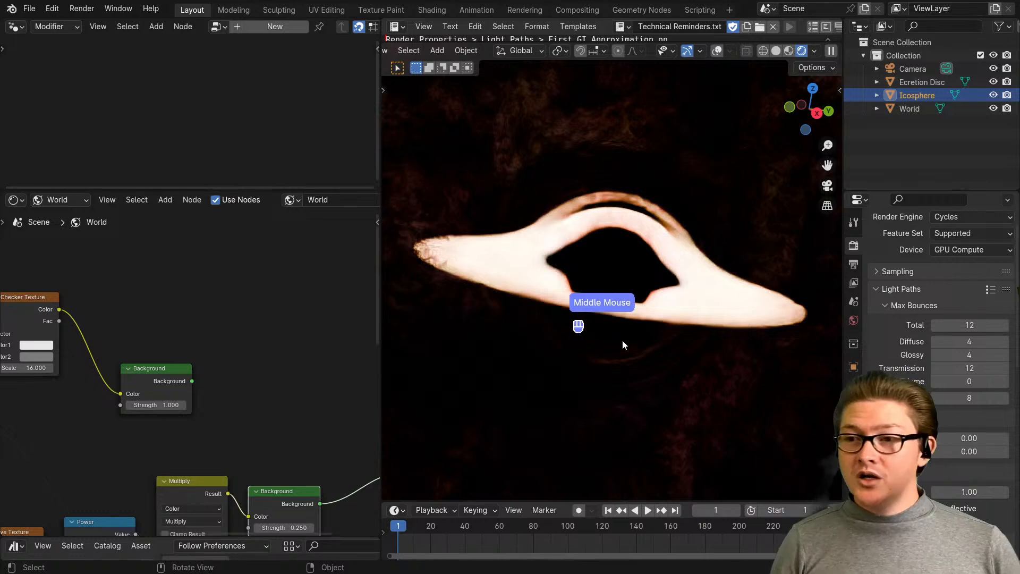
middle_drag(635, 344, 598, 323)
key(ctrl+space)
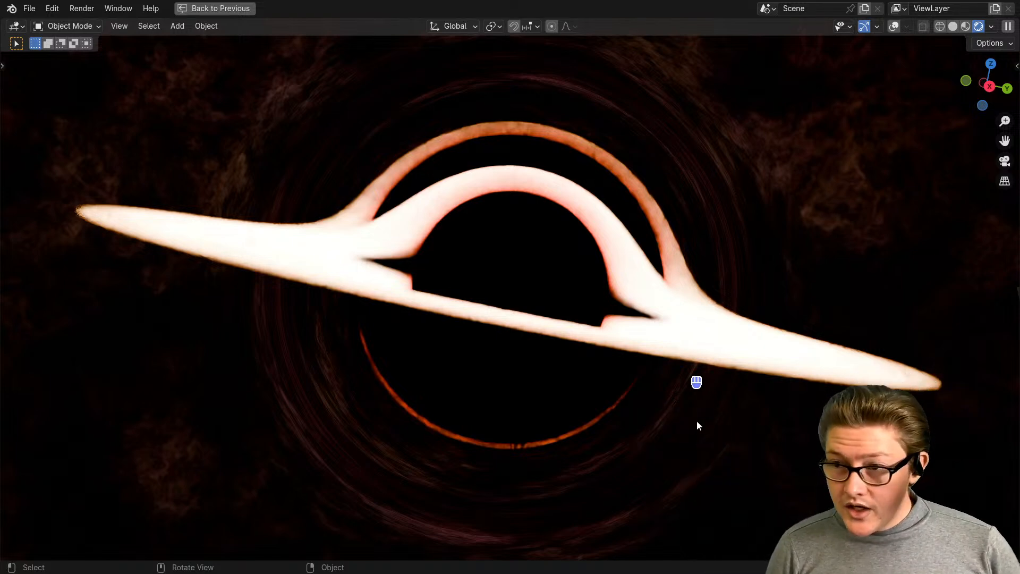
key(ctrl+space)
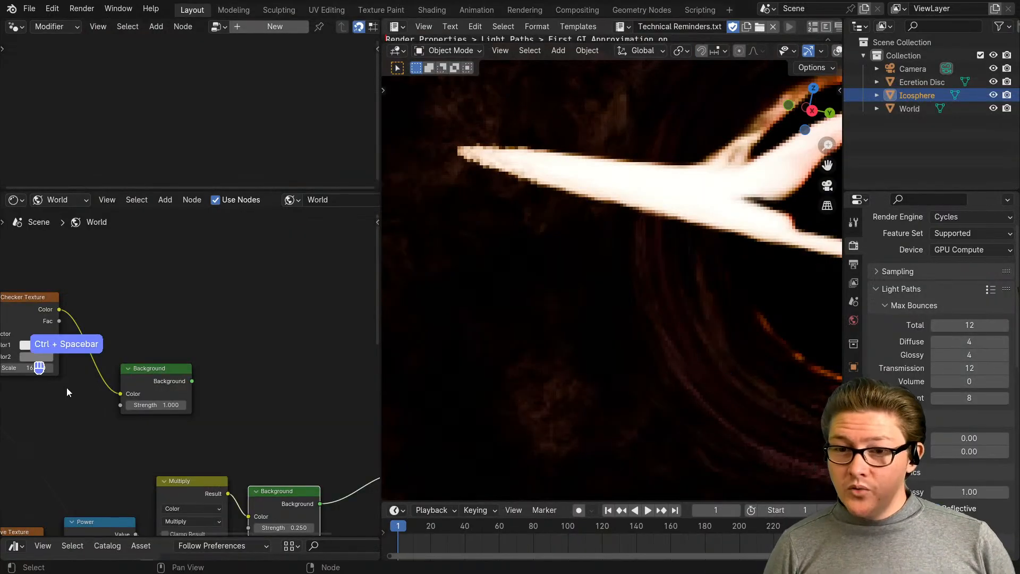
Connect the Checker Texture's Background node to the Surface input of the World Output
scroll(197, 396, down, 2)
middle_drag(203, 407, 172, 389)
click(156, 379)
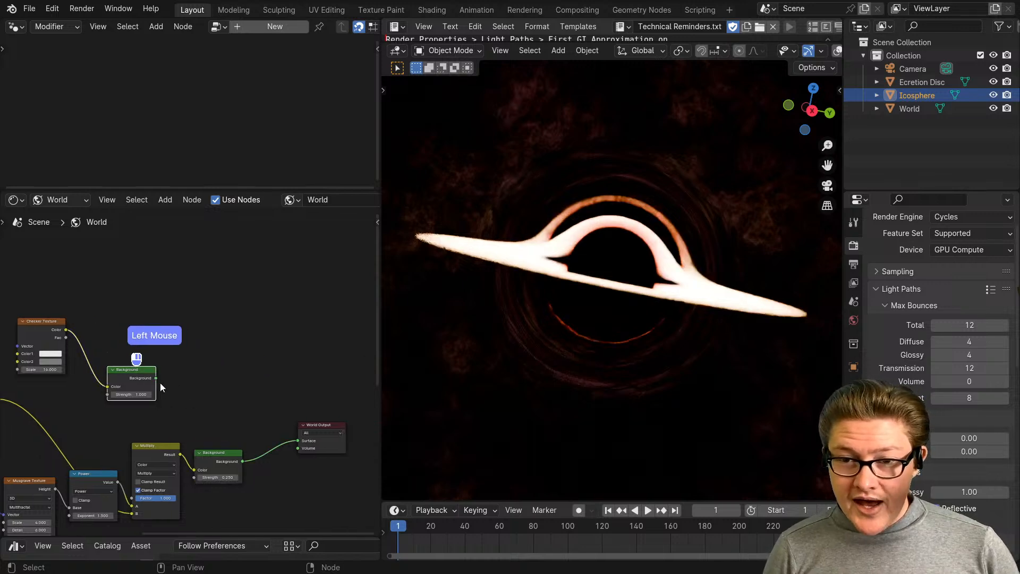
drag(156, 377, 296, 441)
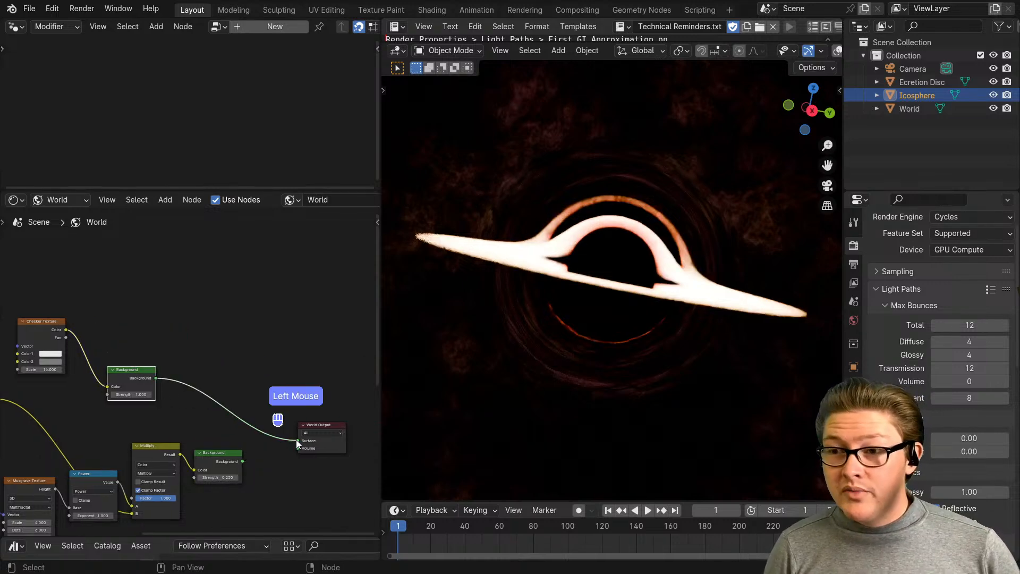
scroll(161, 410, up, 2)
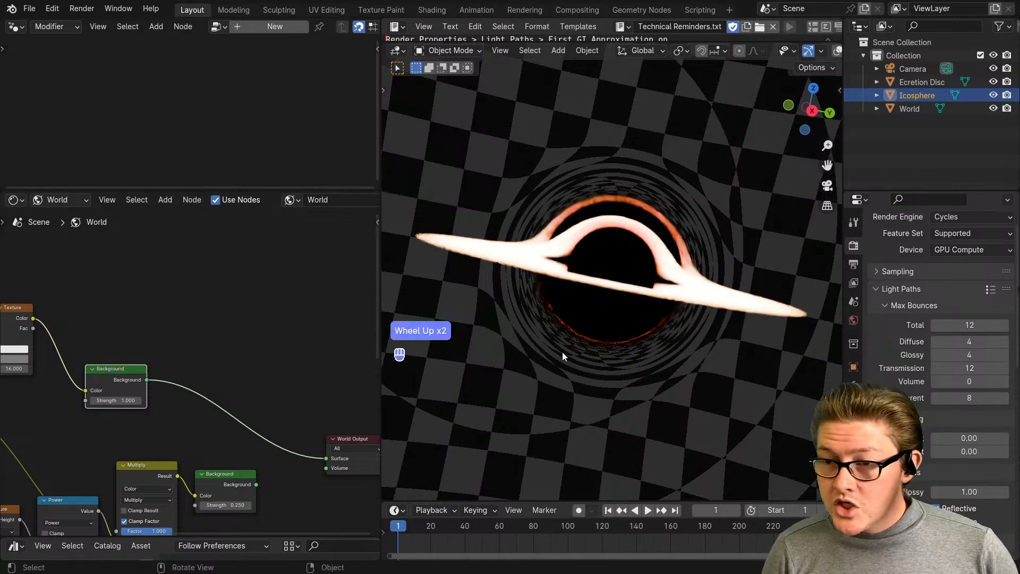
Examine how the black hole distorts the checkered background in a maximized viewport
key(ctrl+space)
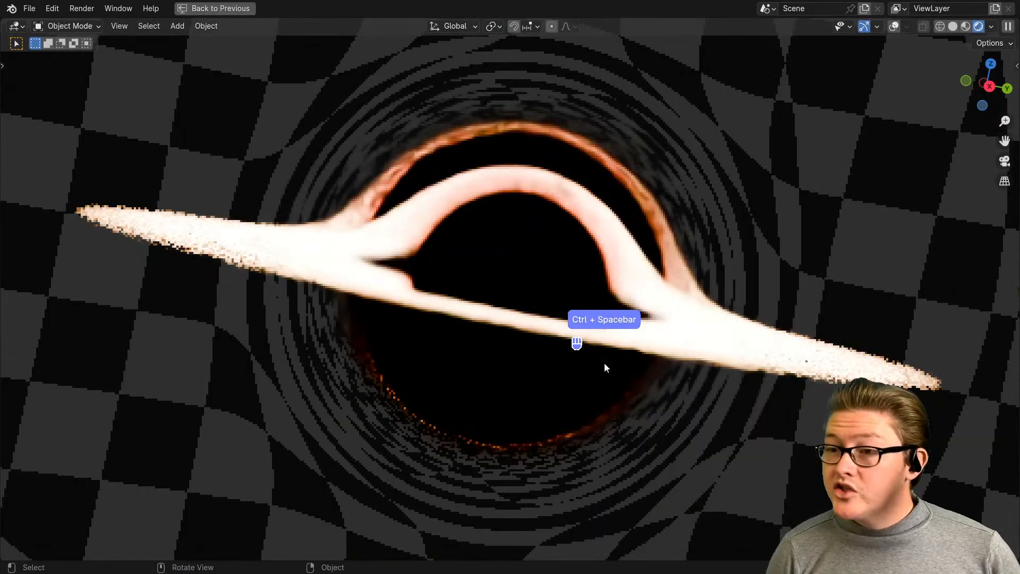
scroll(607, 355, down, 2)
middle_drag(615, 354, 585, 345)
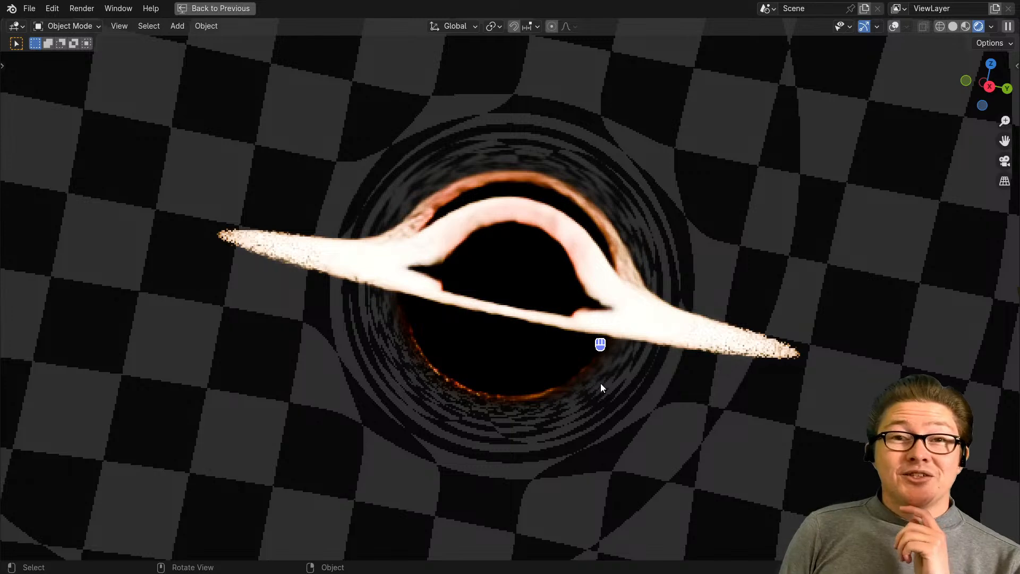
mouse_move(604, 418)
middle_down()
mouse_move(610, 390)
mouse_move(608, 417)
middle_up()
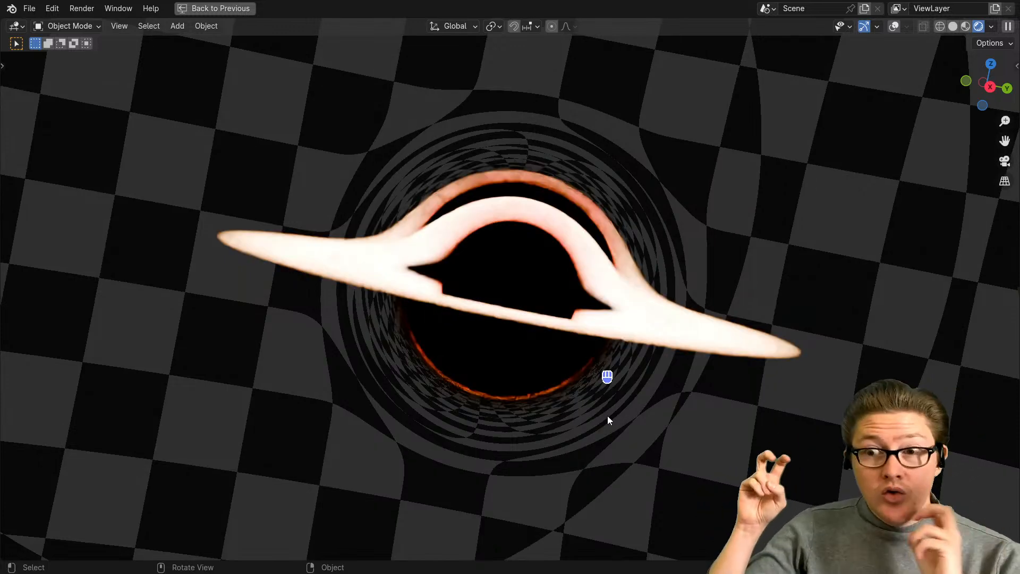
Compare the sphere and disc geometry in Solid shading with the Rendered view, and inspect the distortion from another angle
key(z)
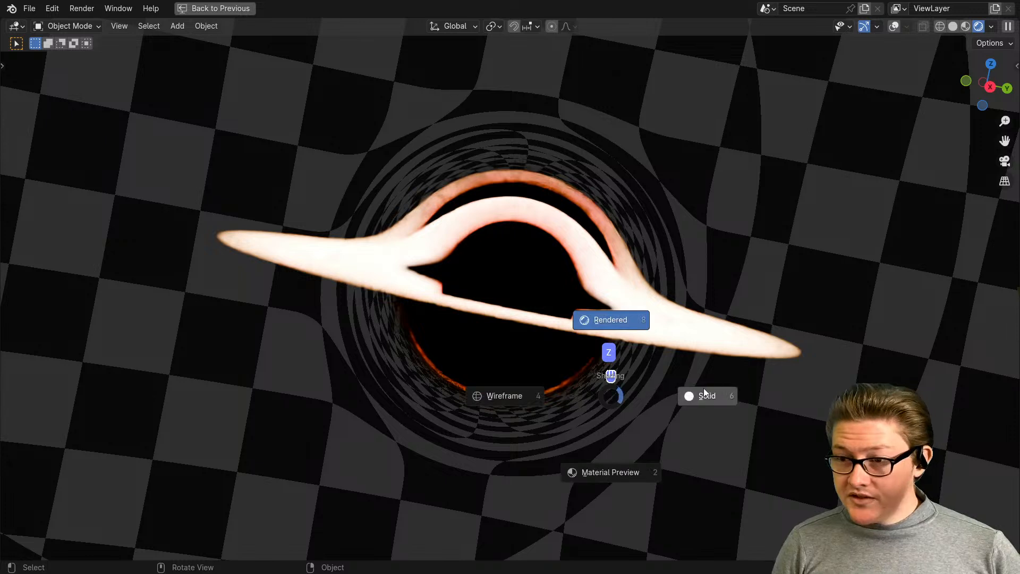
click(703, 397)
middle_drag(585, 412, 585, 410)
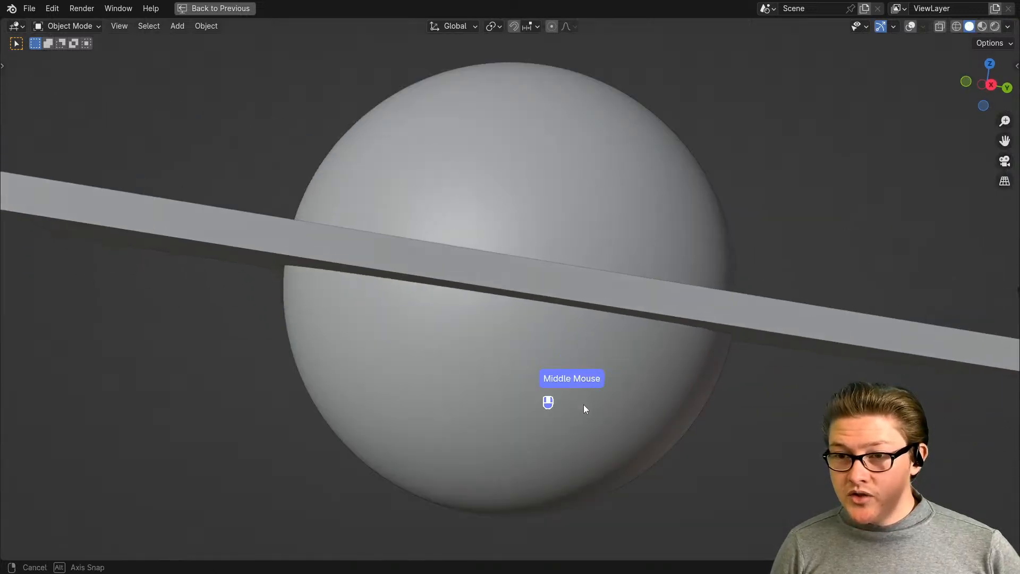
key(z)
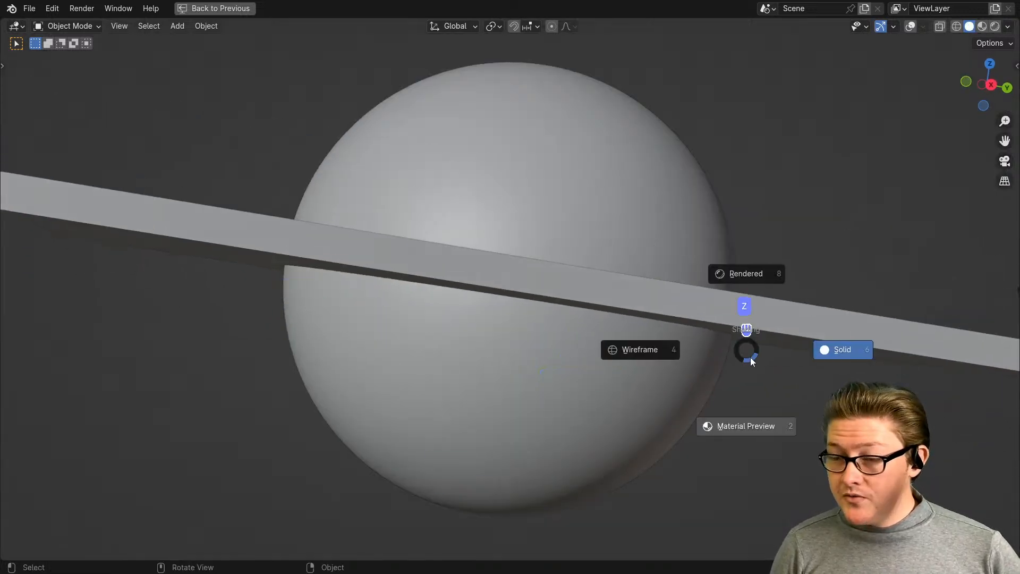
click(769, 271)
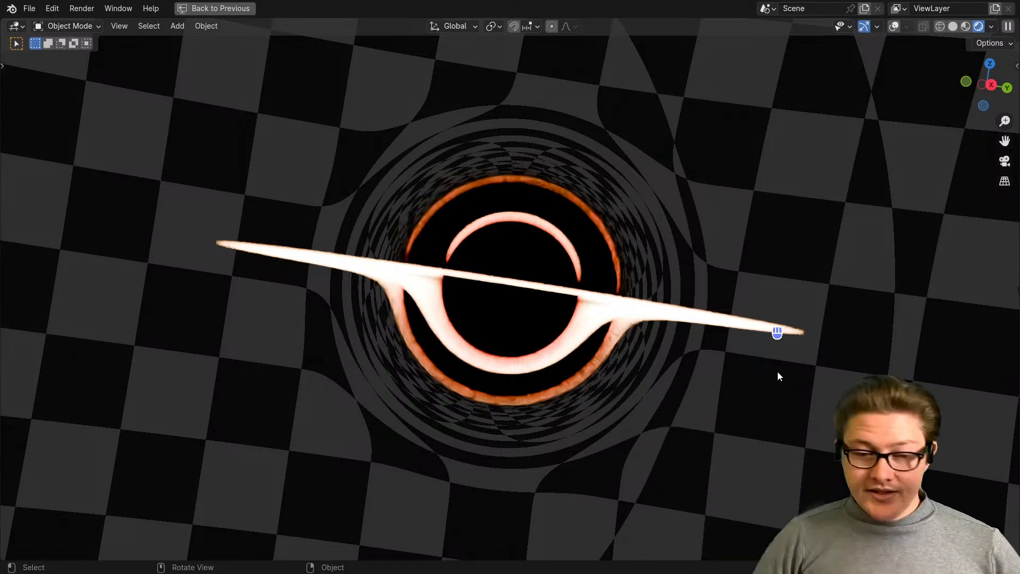
middle_drag(618, 344, 573, 380)
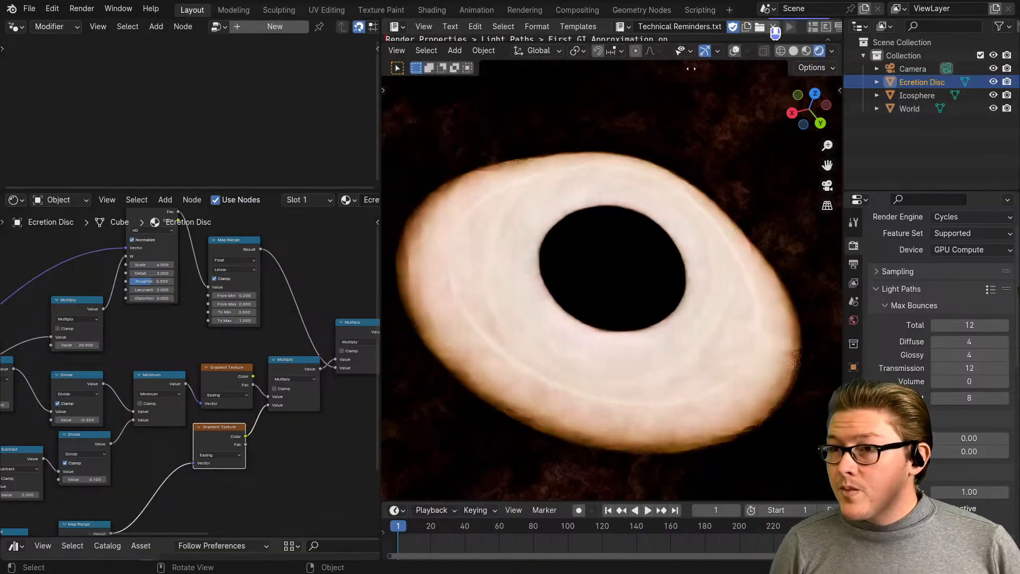
Set the viewport compositor to Always and view the disc's glow from a lower angle
click(814, 50)
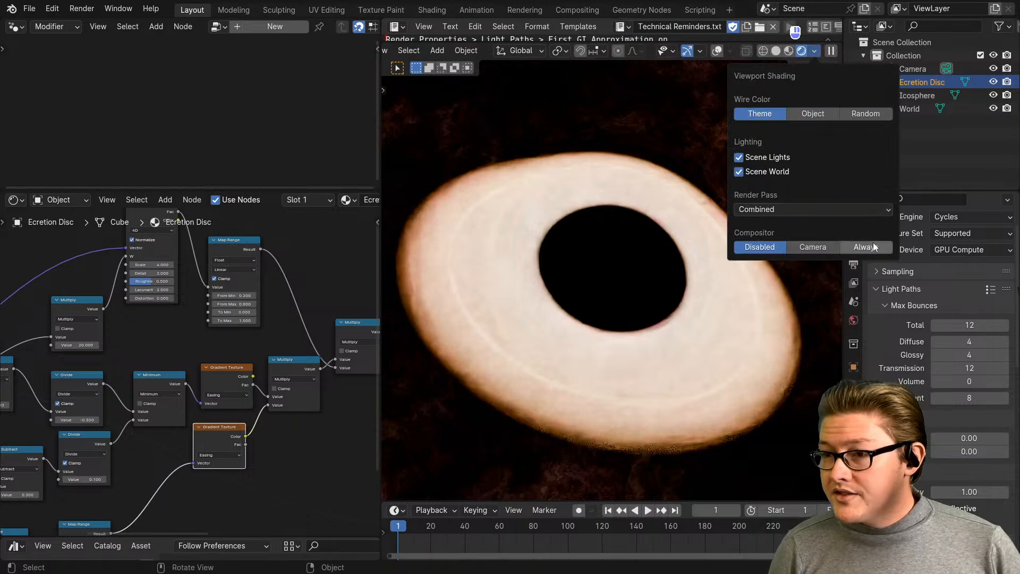
click(846, 248)
click(586, 308)
middle_drag(606, 393, 676, 336)
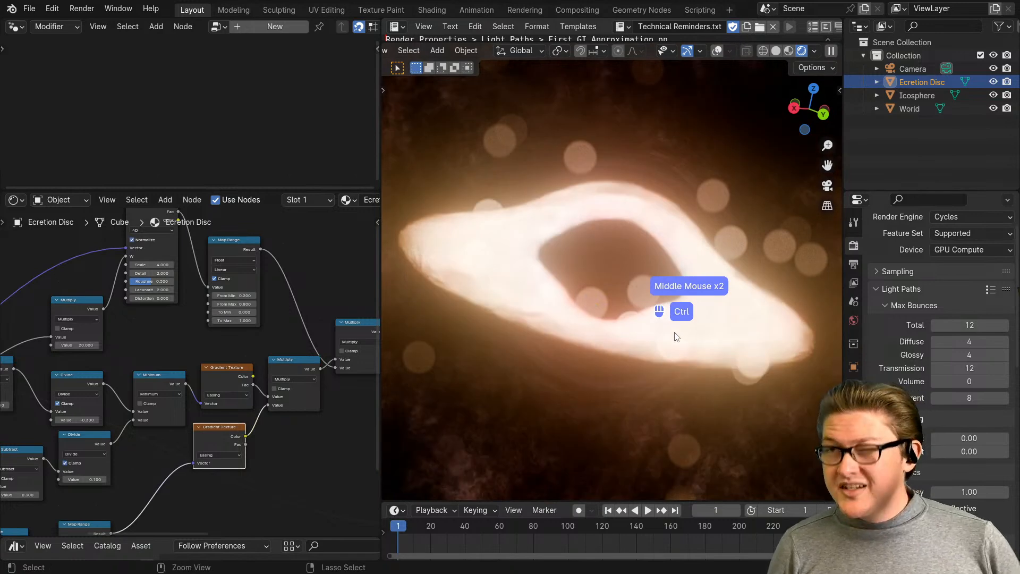
Examine the composited black hole in a maximized viewport from several angles and distances, both above and below the accretion disc
key(ctrl+space)
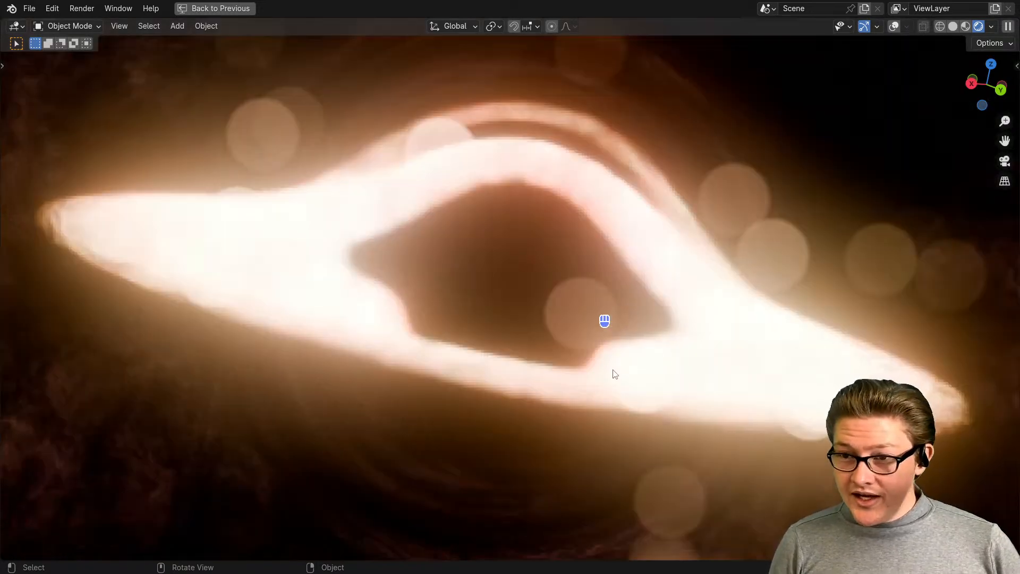
middle_drag(632, 372, 678, 424)
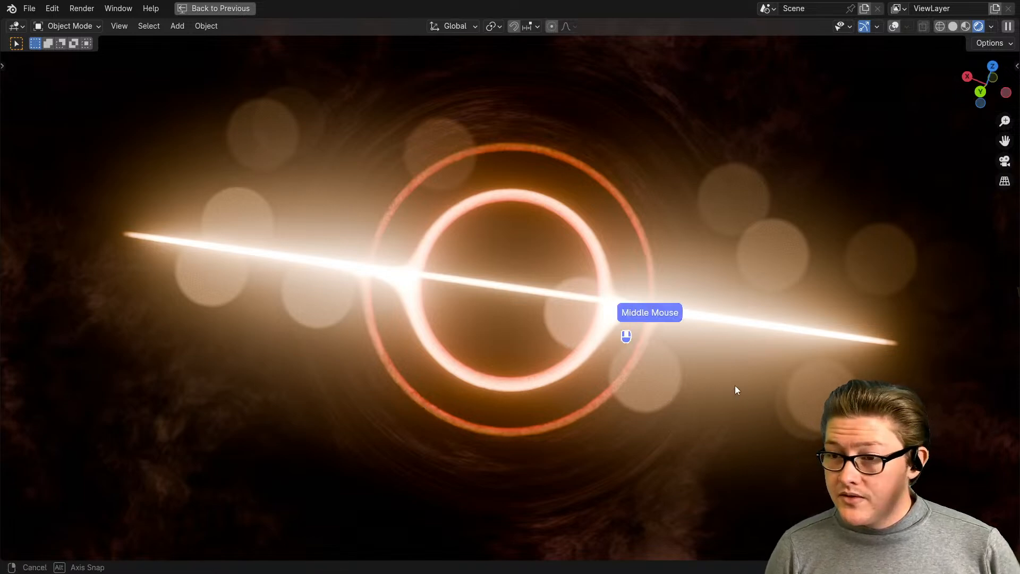
middle_drag(735, 390, 722, 396)
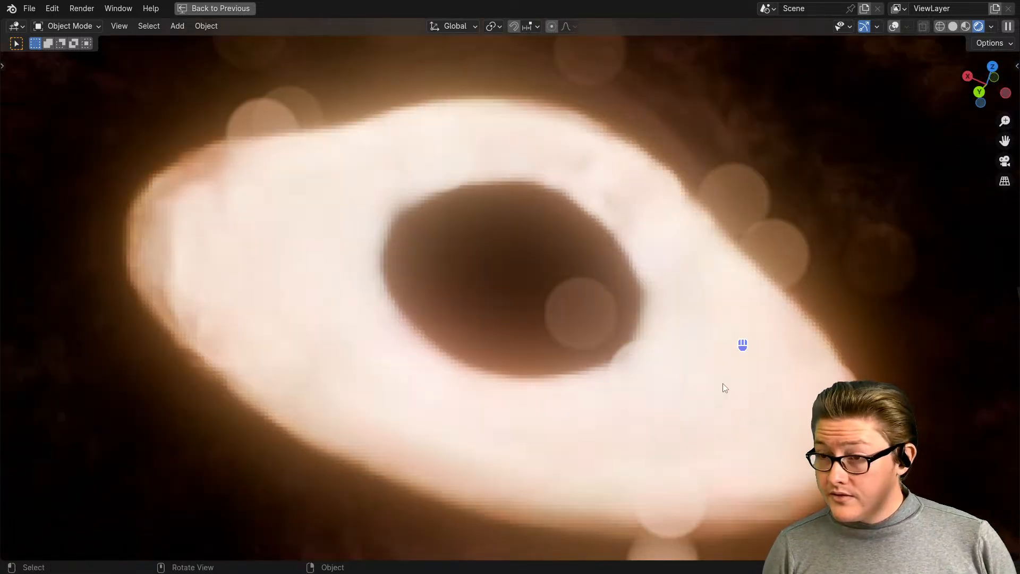
scroll(678, 413, down, 2)
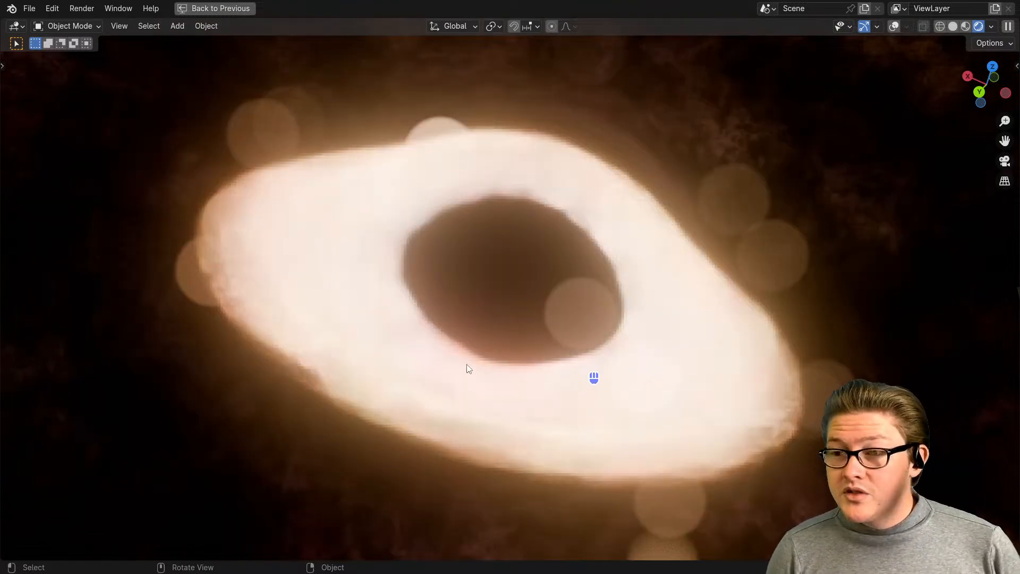
middle_drag(467, 367, 647, 425)
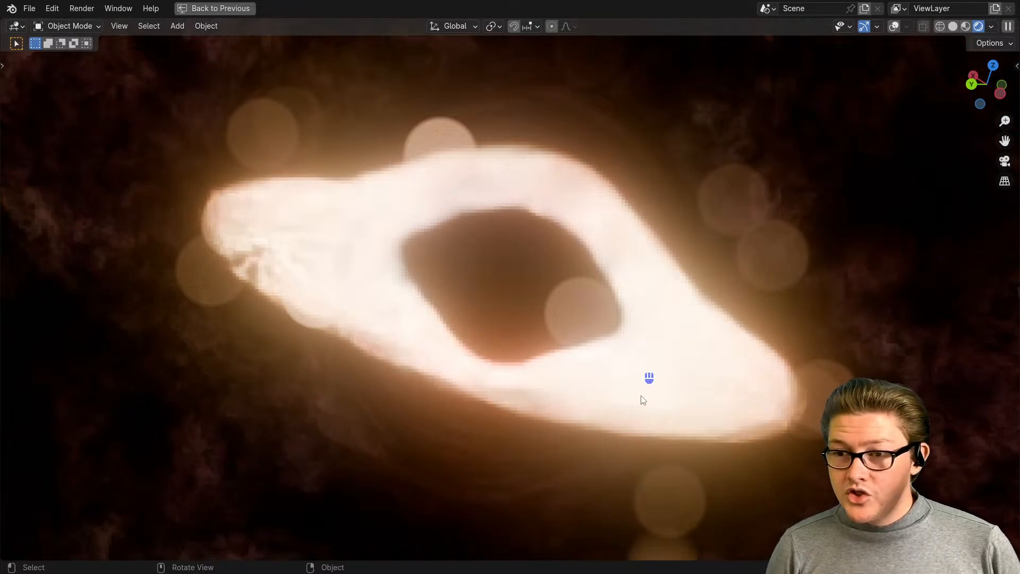
middle_drag(610, 434, 663, 446)
middle_drag(761, 424, 722, 431)
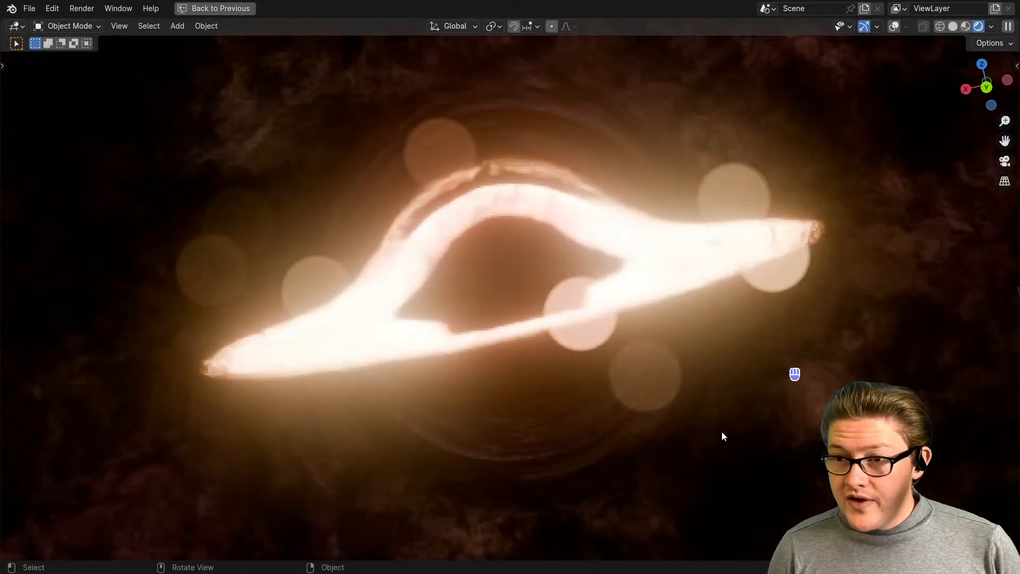
middle_drag(614, 410, 594, 433)
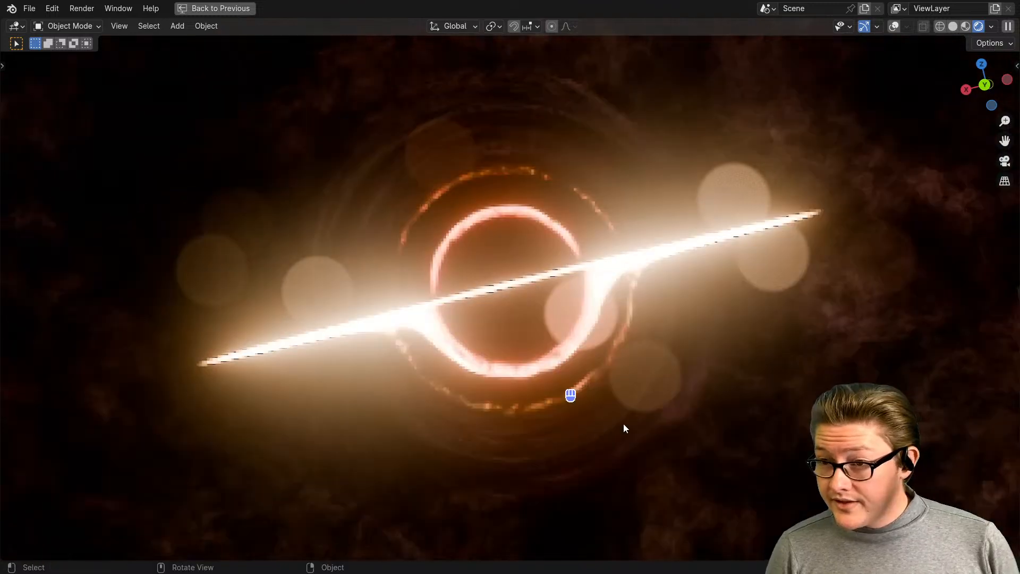
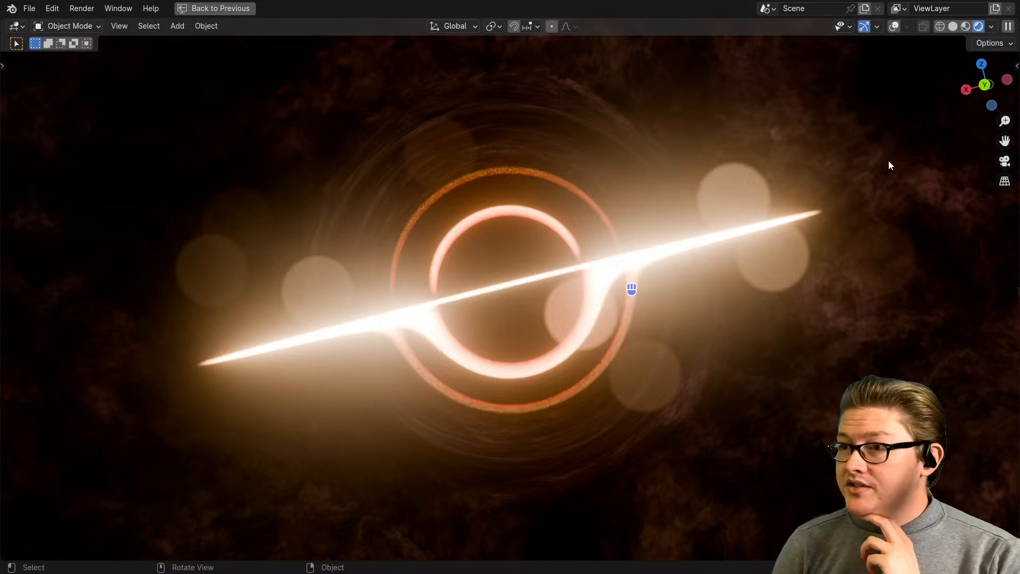
click(991, 27)
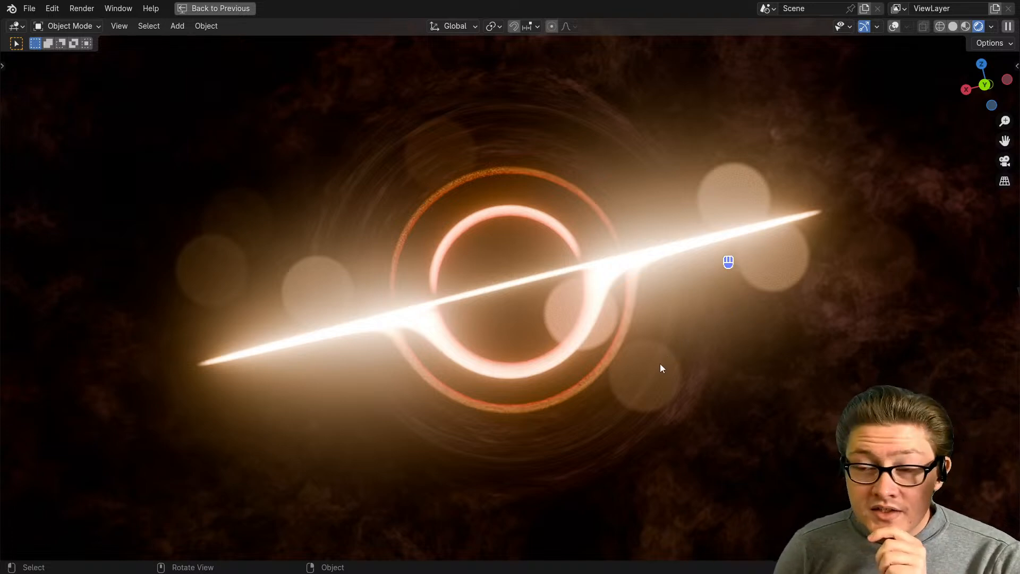
middle_drag(617, 386, 592, 346)
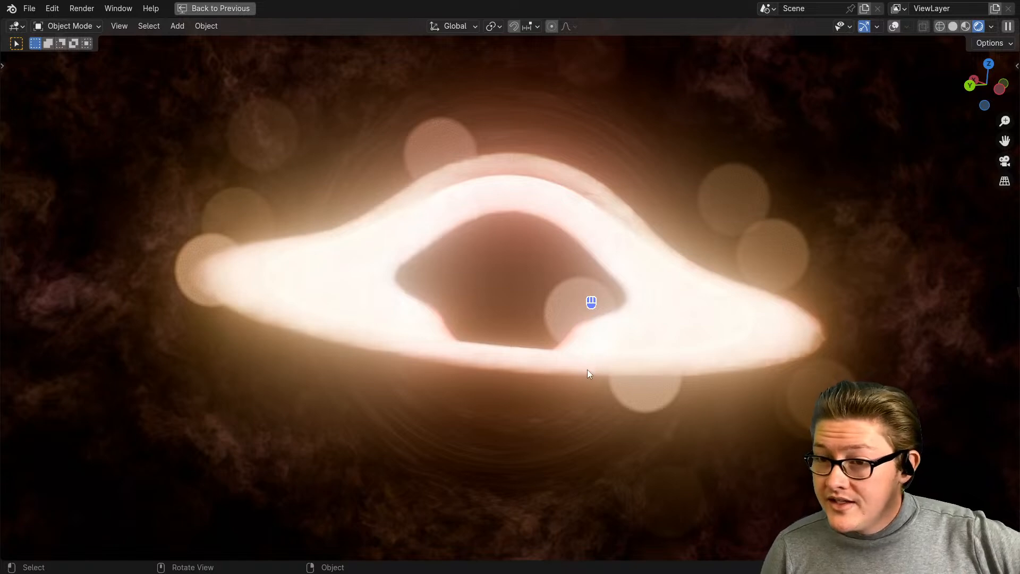
middle_drag(574, 390, 549, 485)
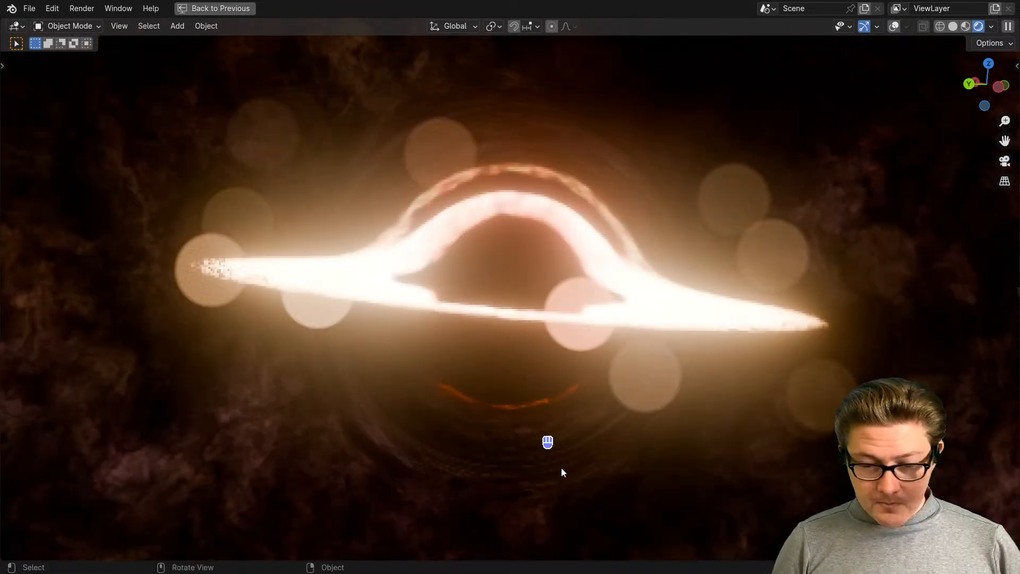
key(alt)
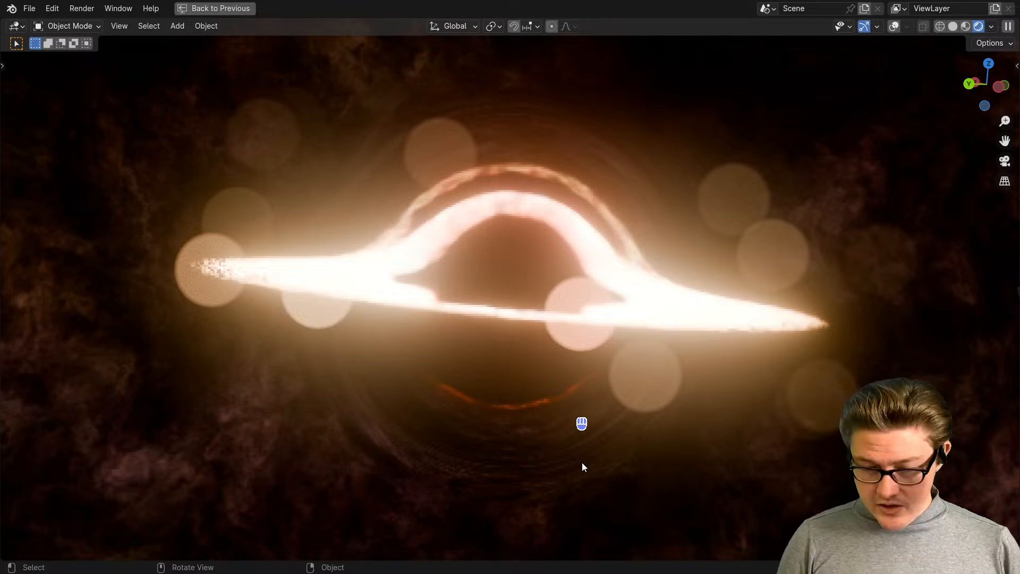
alt+middle_click(583, 468)
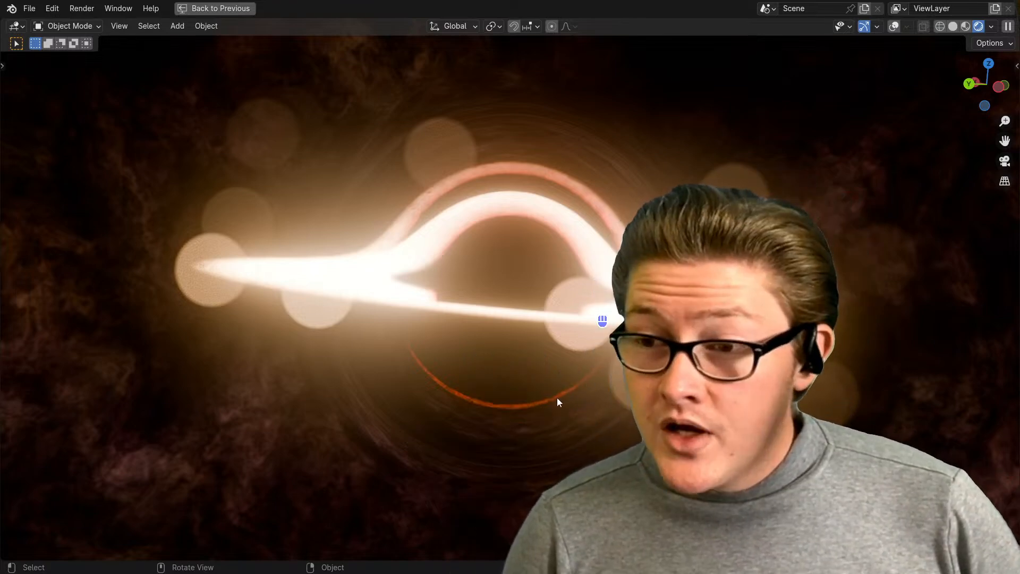
middle_drag(556, 401, 555, 407)
scroll(555, 407, up, 3)
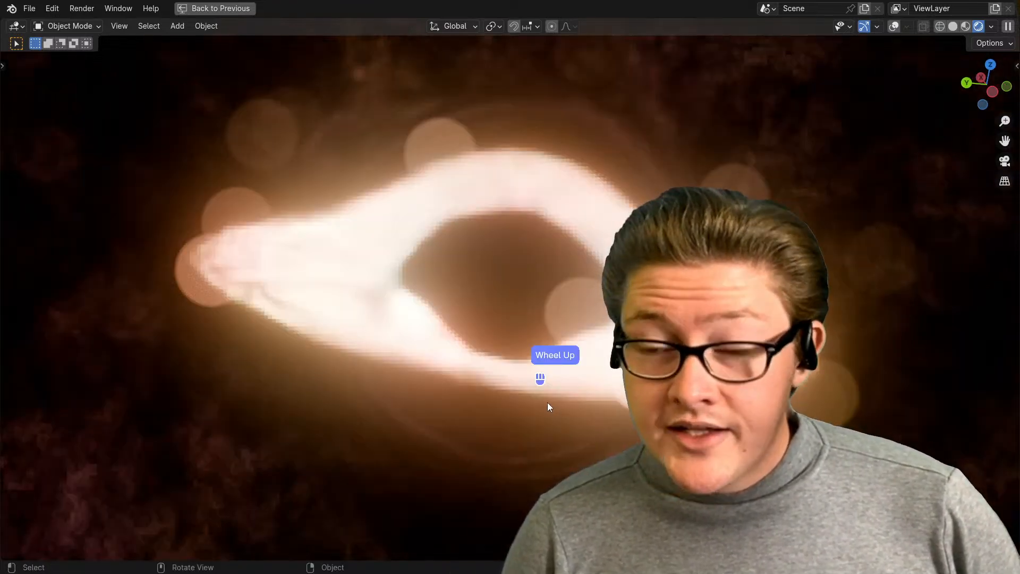
scroll(545, 409, up, 2)
scroll(537, 407, up, 2)
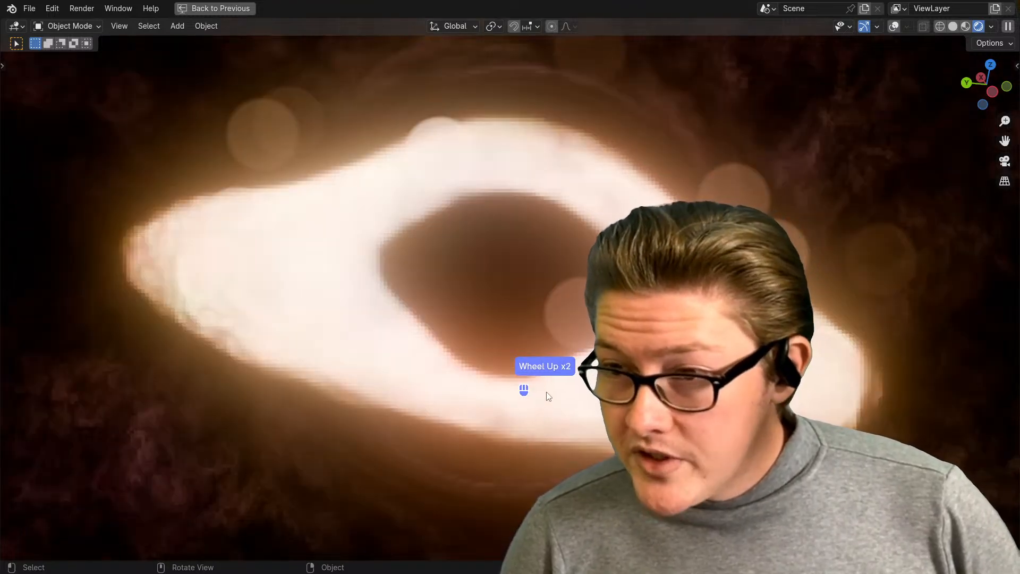
mouse_move(547, 392)
middle_down()
mouse_move(564, 375)
mouse_move(549, 381)
mouse_move(552, 397)
middle_up()
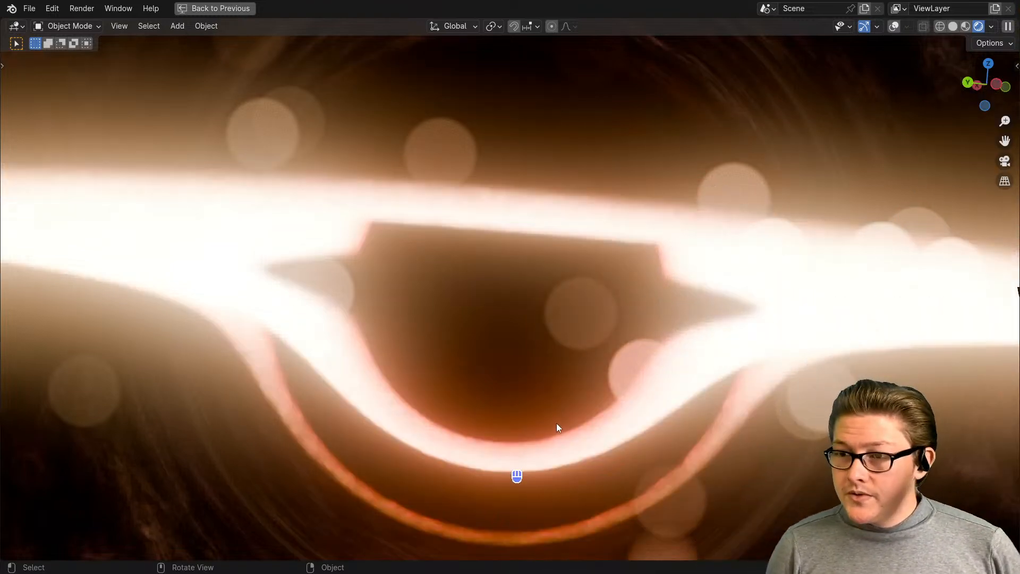
scroll(566, 412, down, 1)
scroll(571, 404, down, 1)
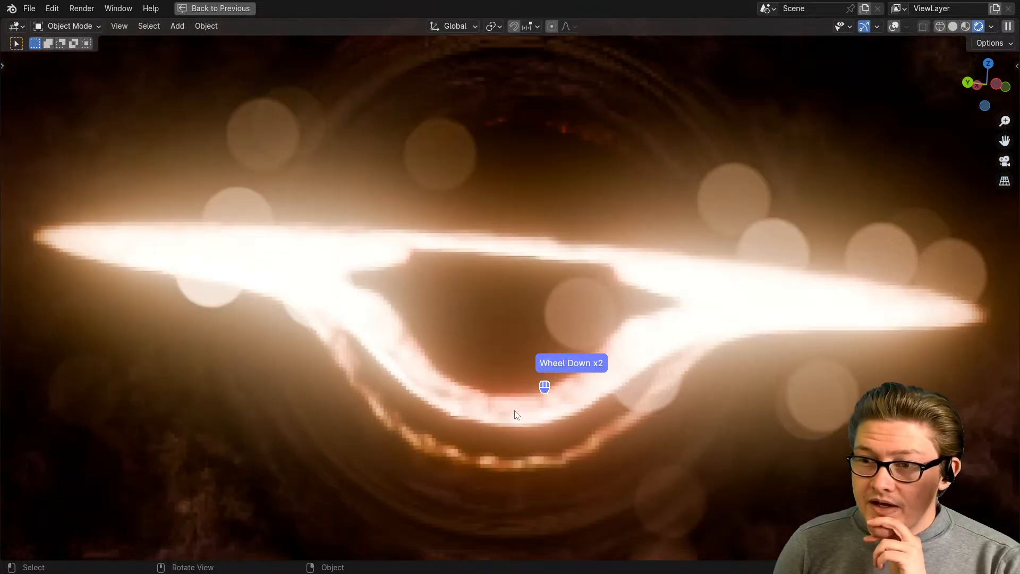
middle_drag(517, 414, 517, 415)
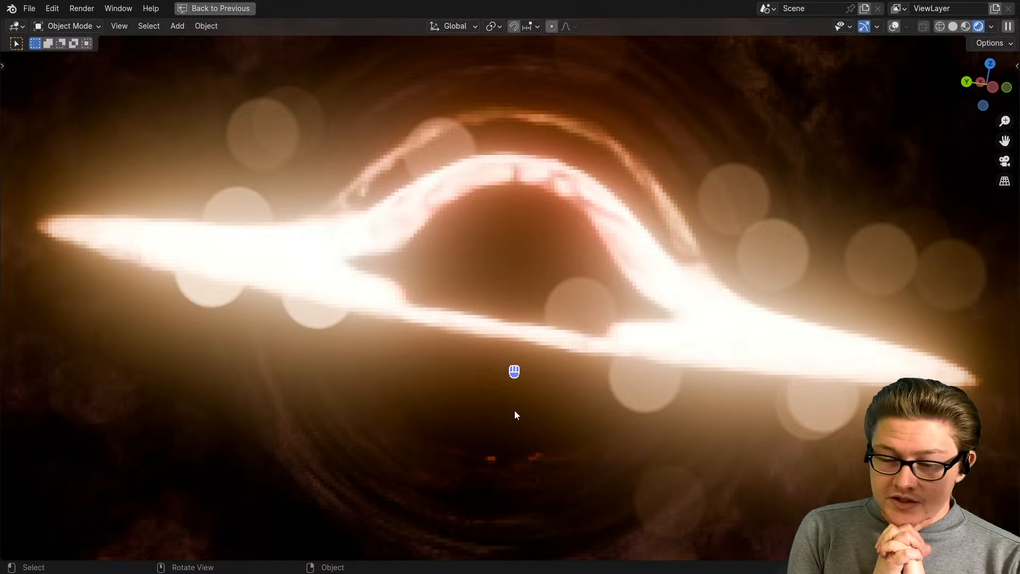